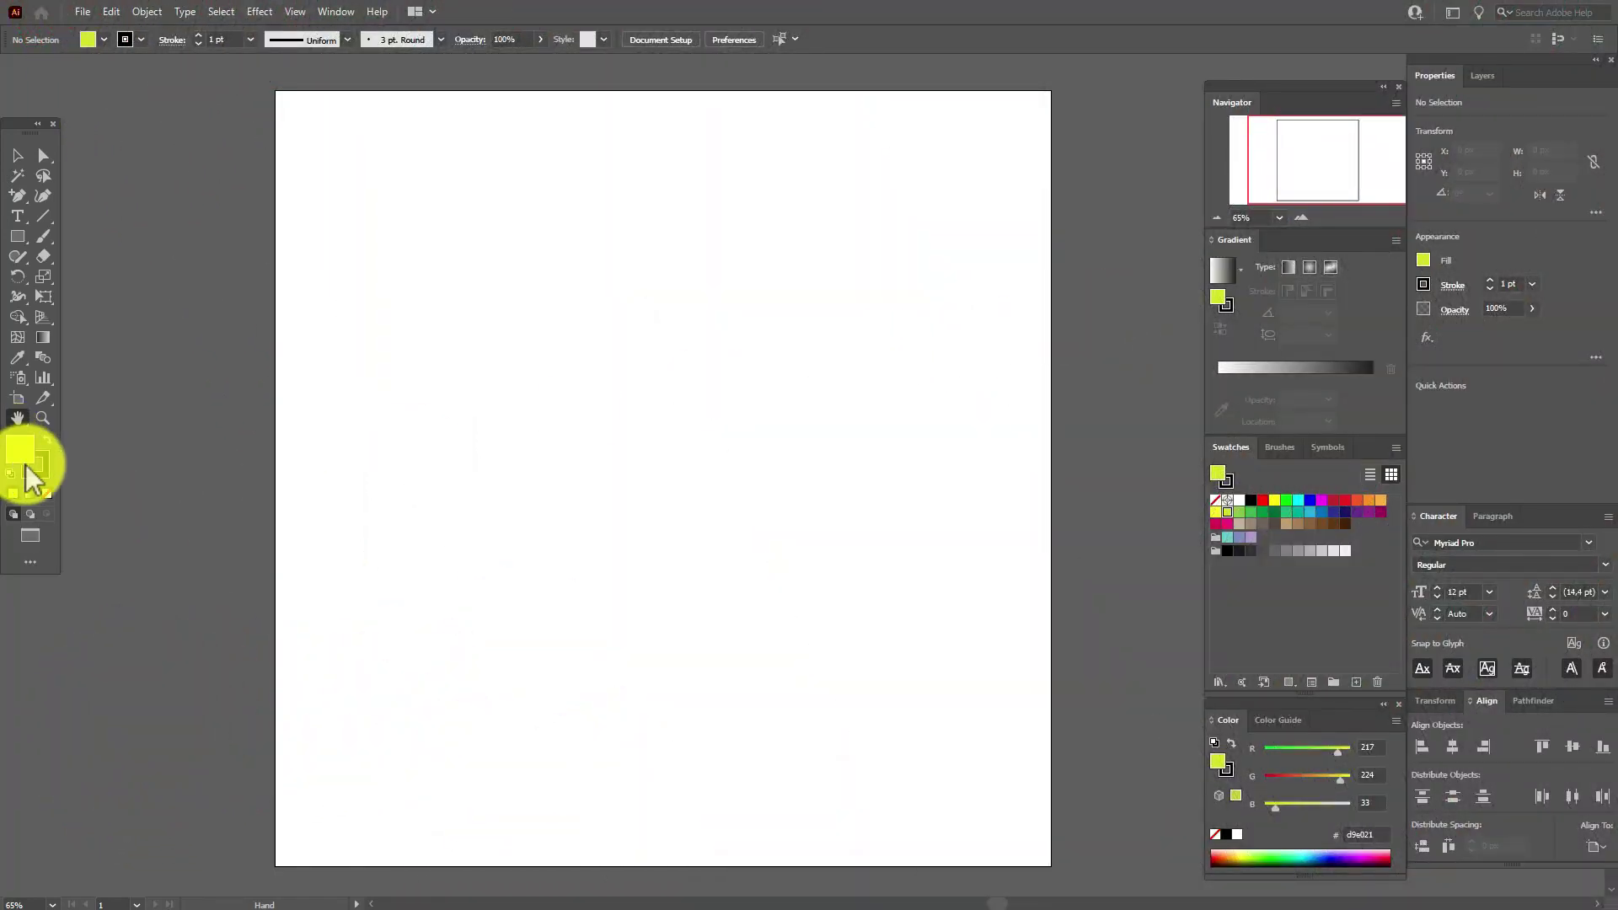
- Draw a large square on the artboard with the Rectangle tool
{"action": "left_click", "coordinate": [18, 238]}
{"action": "key", "text": "shift"}
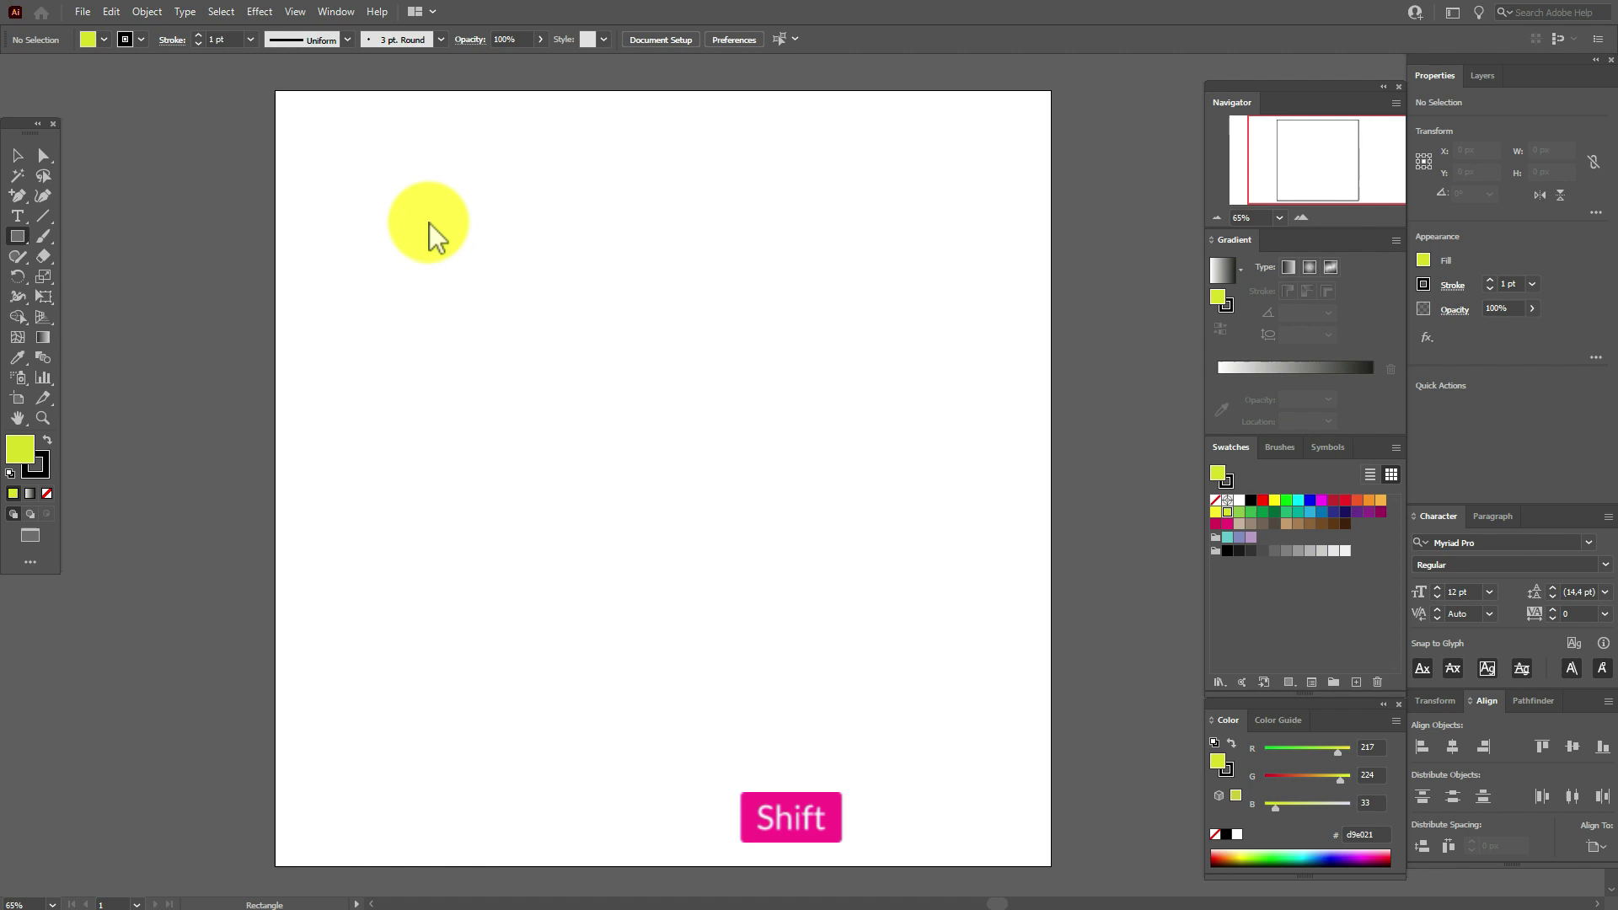
{"action": "left_click_drag", "start_coordinate": [427, 220], "coordinate": [900, 732]}
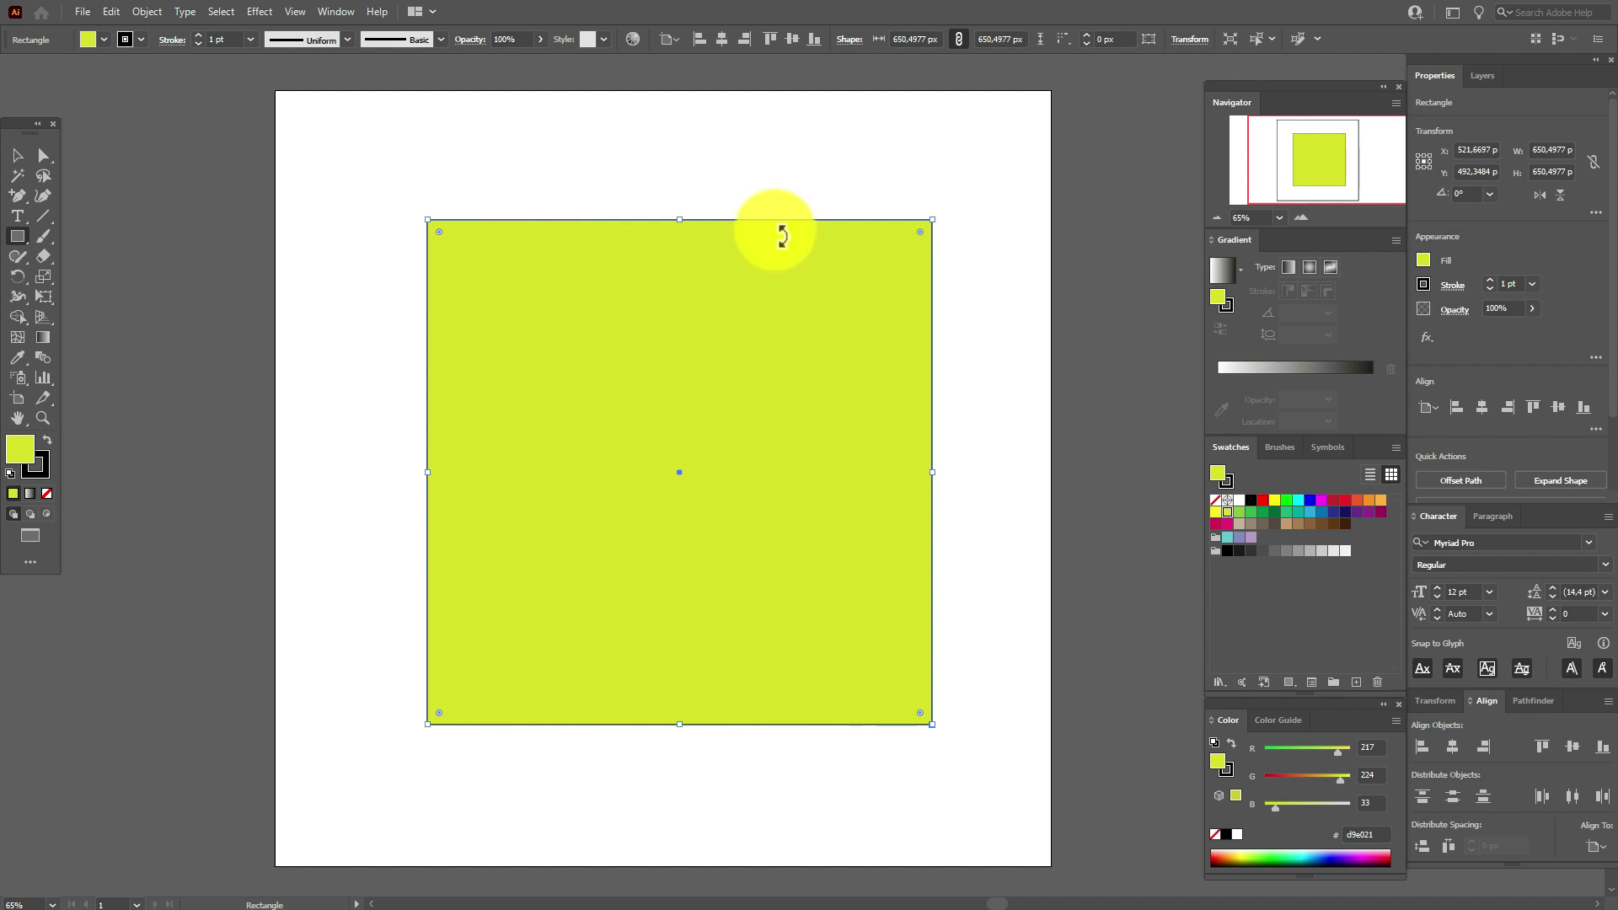
- Set the square's stroke weight to 10 pt
{"action": "left_click", "coordinate": [1276, 446]}
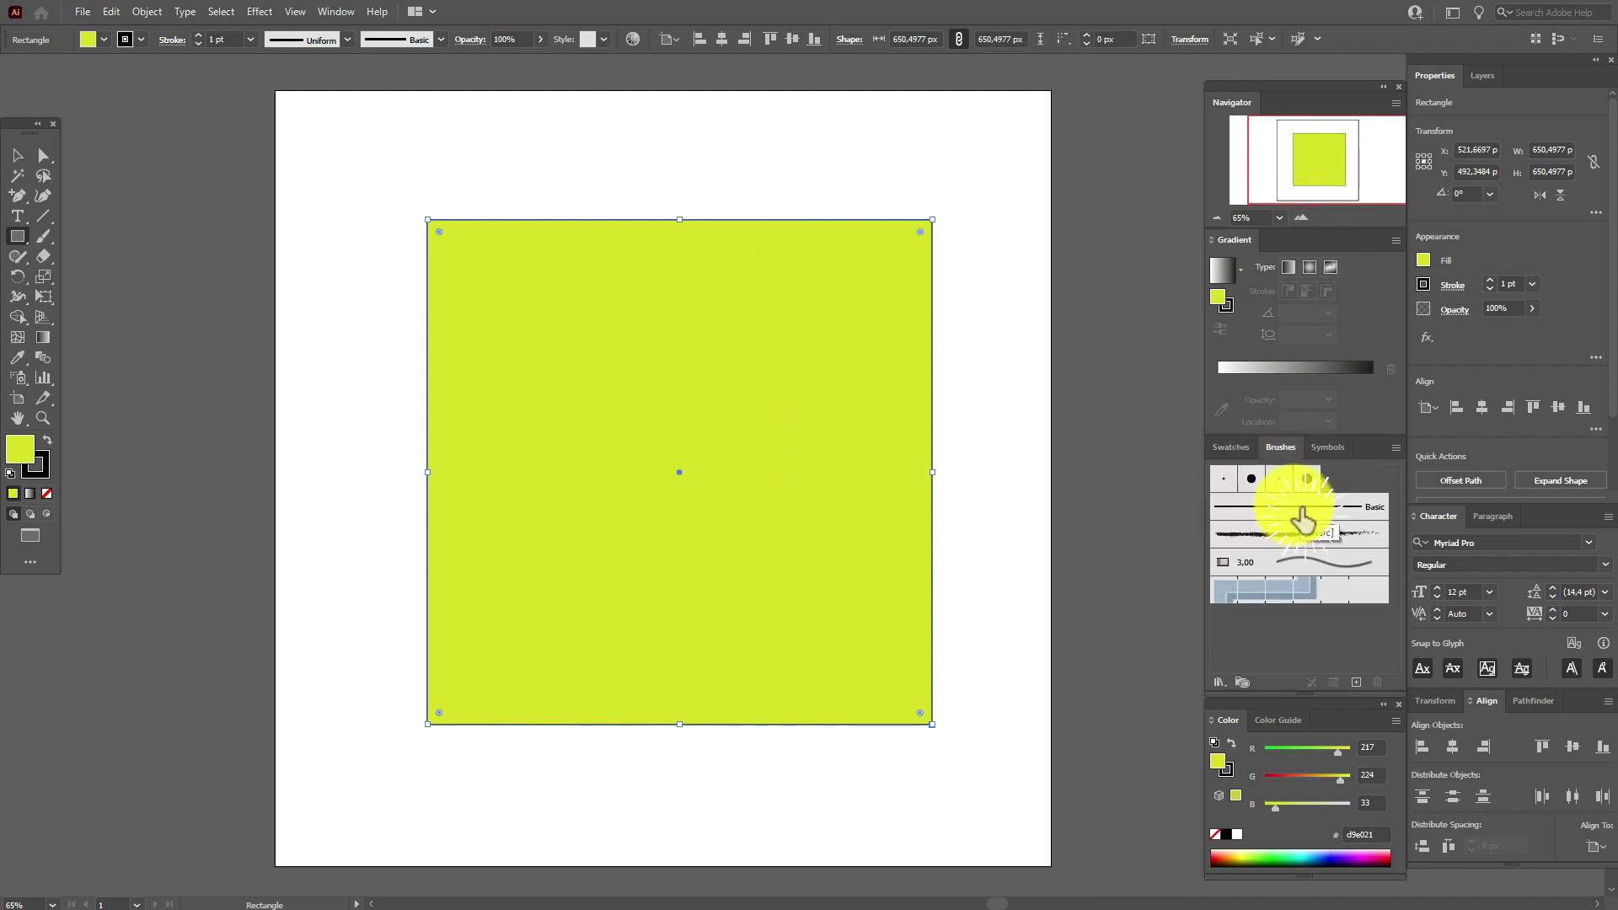
{"action": "left_click", "coordinate": [1507, 285]}
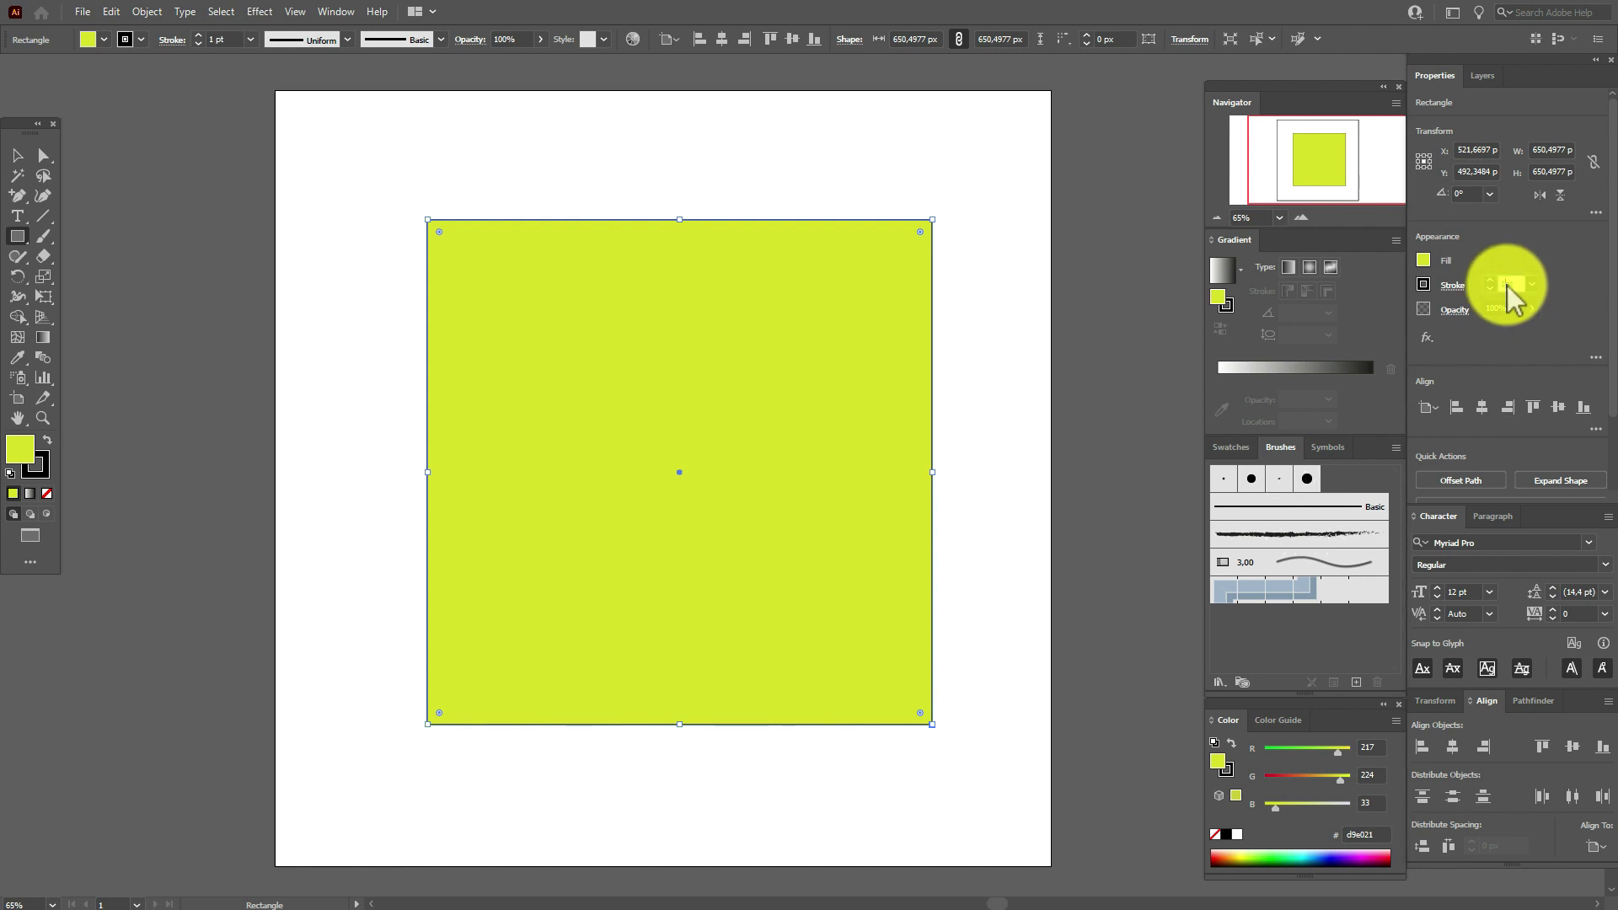
{"action": "type", "text": "10"}
{"action": "key", "text": "Return"}
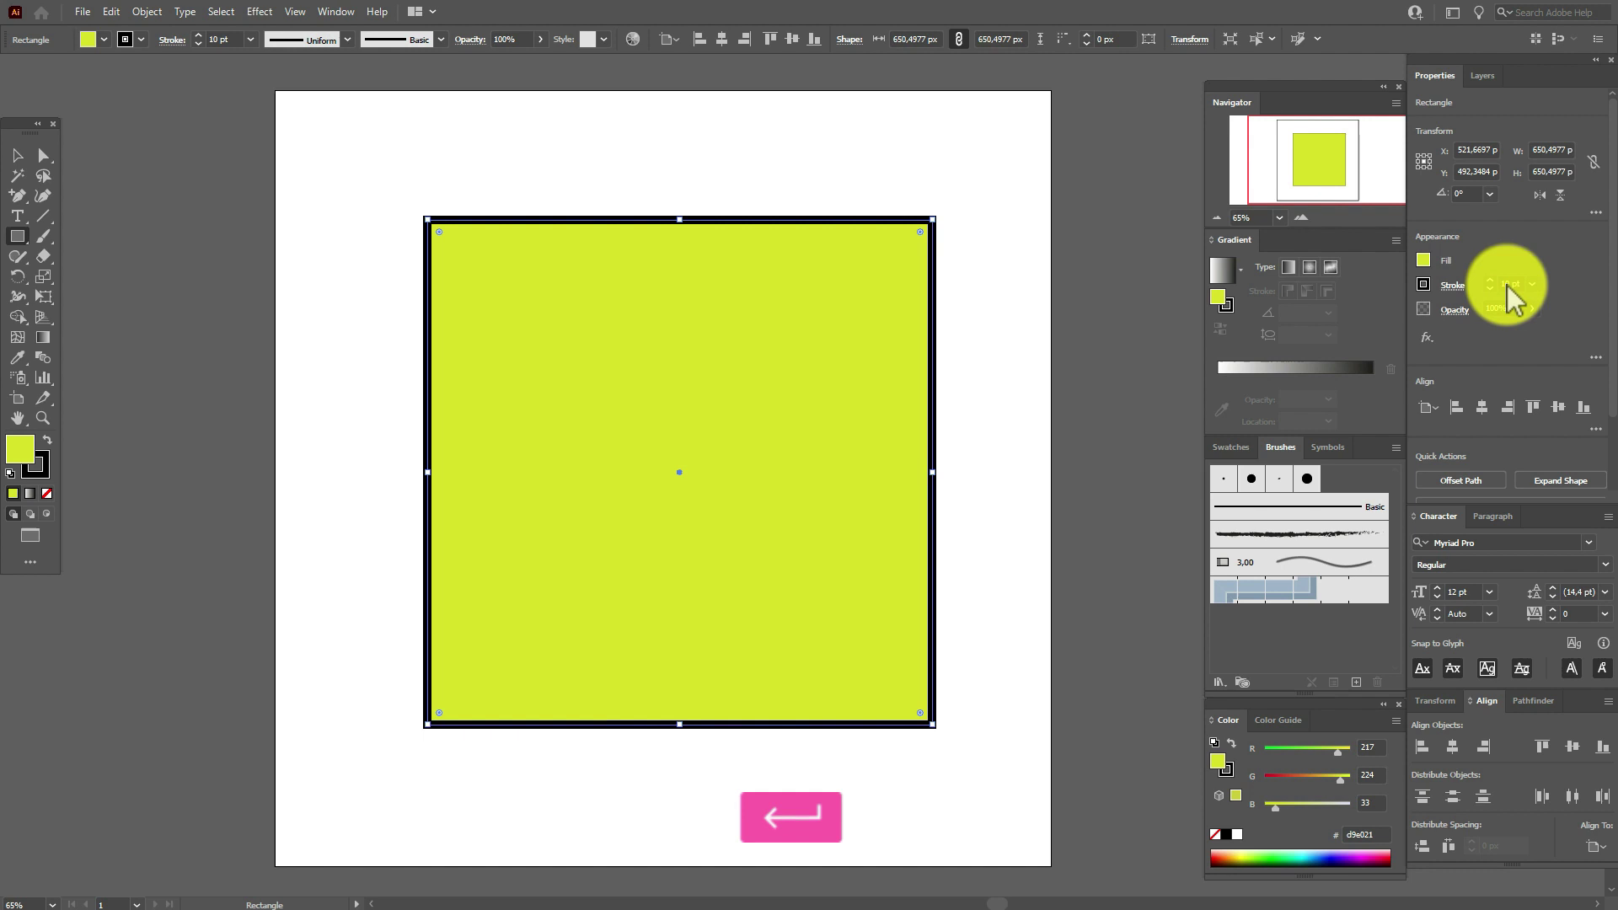
- Scale the square proportionally to about 663.5 px and nudge it slightly right
{"action": "left_click", "coordinate": [17, 155]}
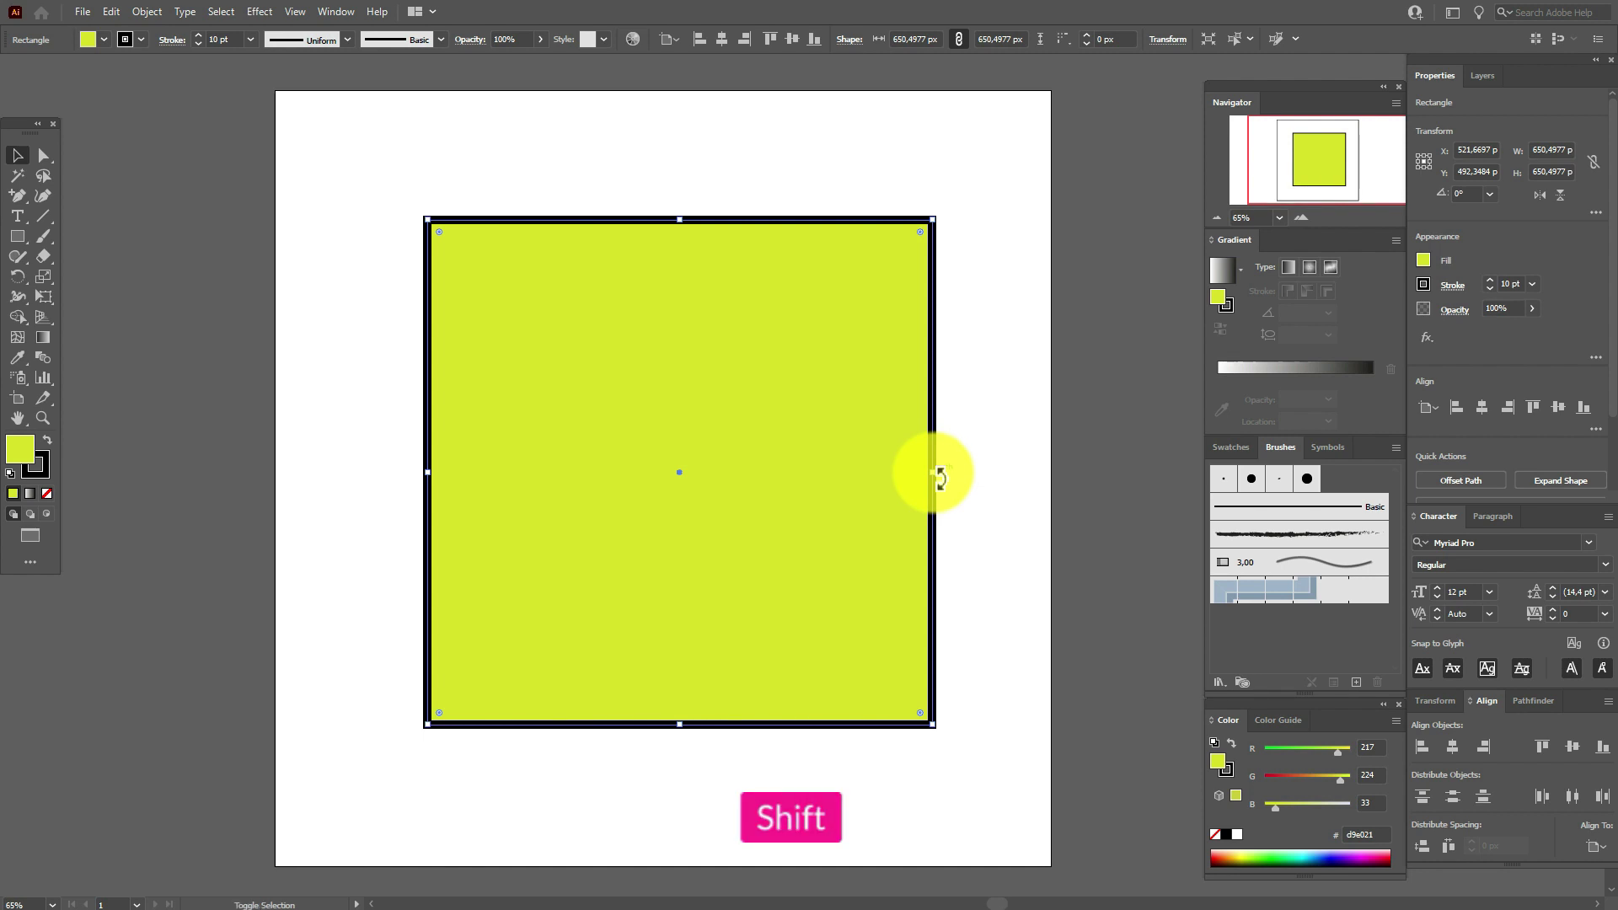
{"action": "left_click_drag", "start_coordinate": [940, 474], "coordinate": [947, 745]}
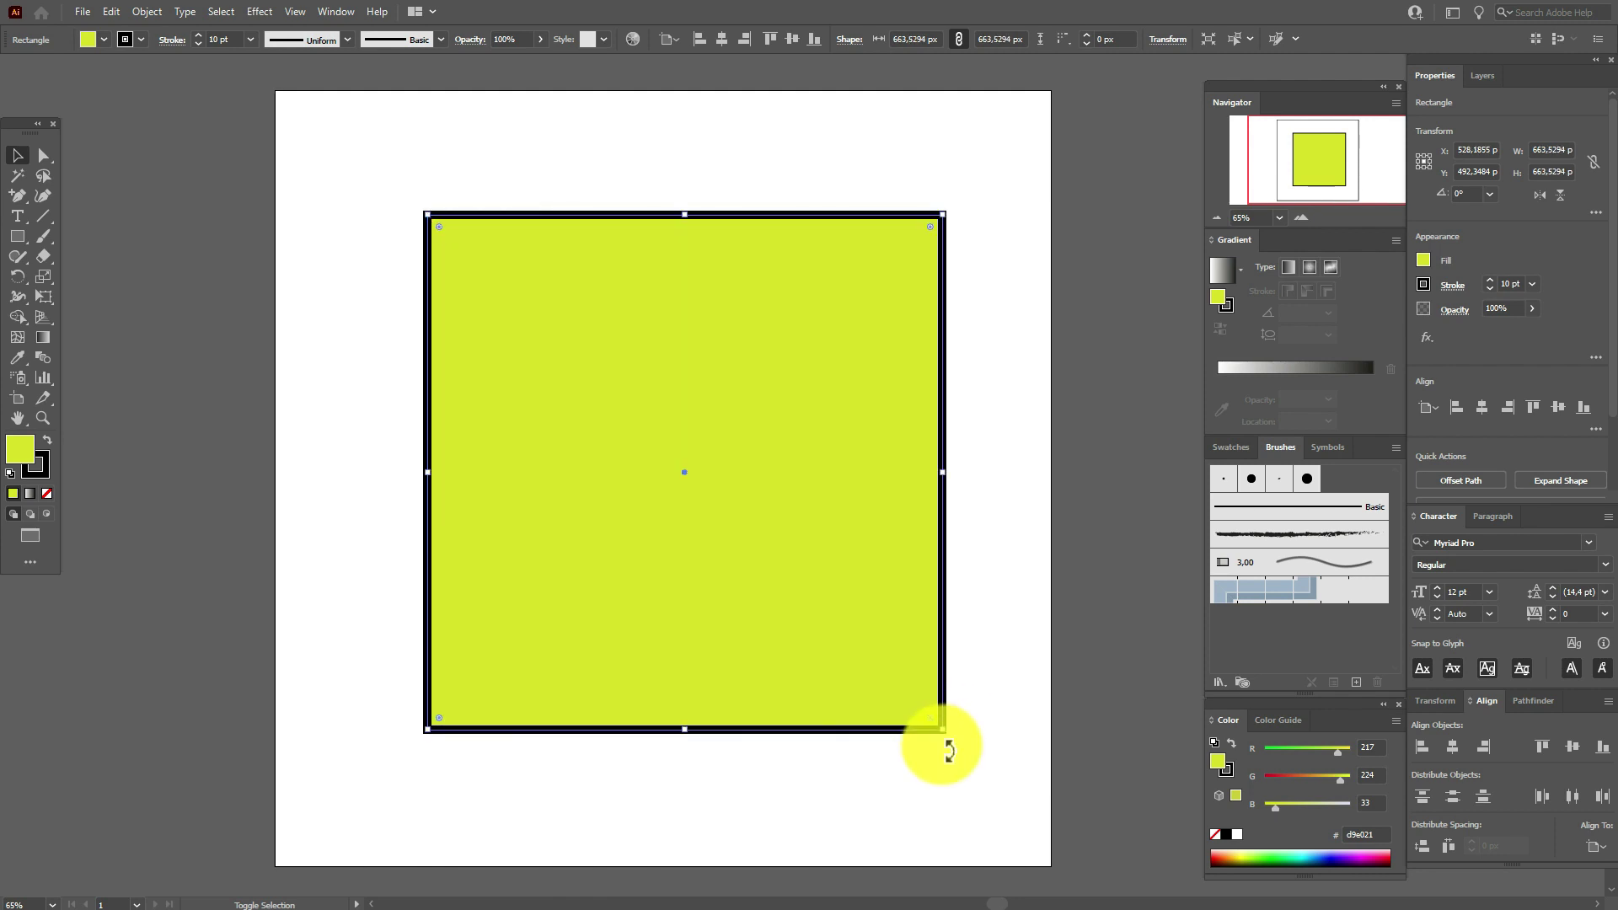
{"action": "left_click_drag", "start_coordinate": [709, 519], "coordinate": [721, 520]}
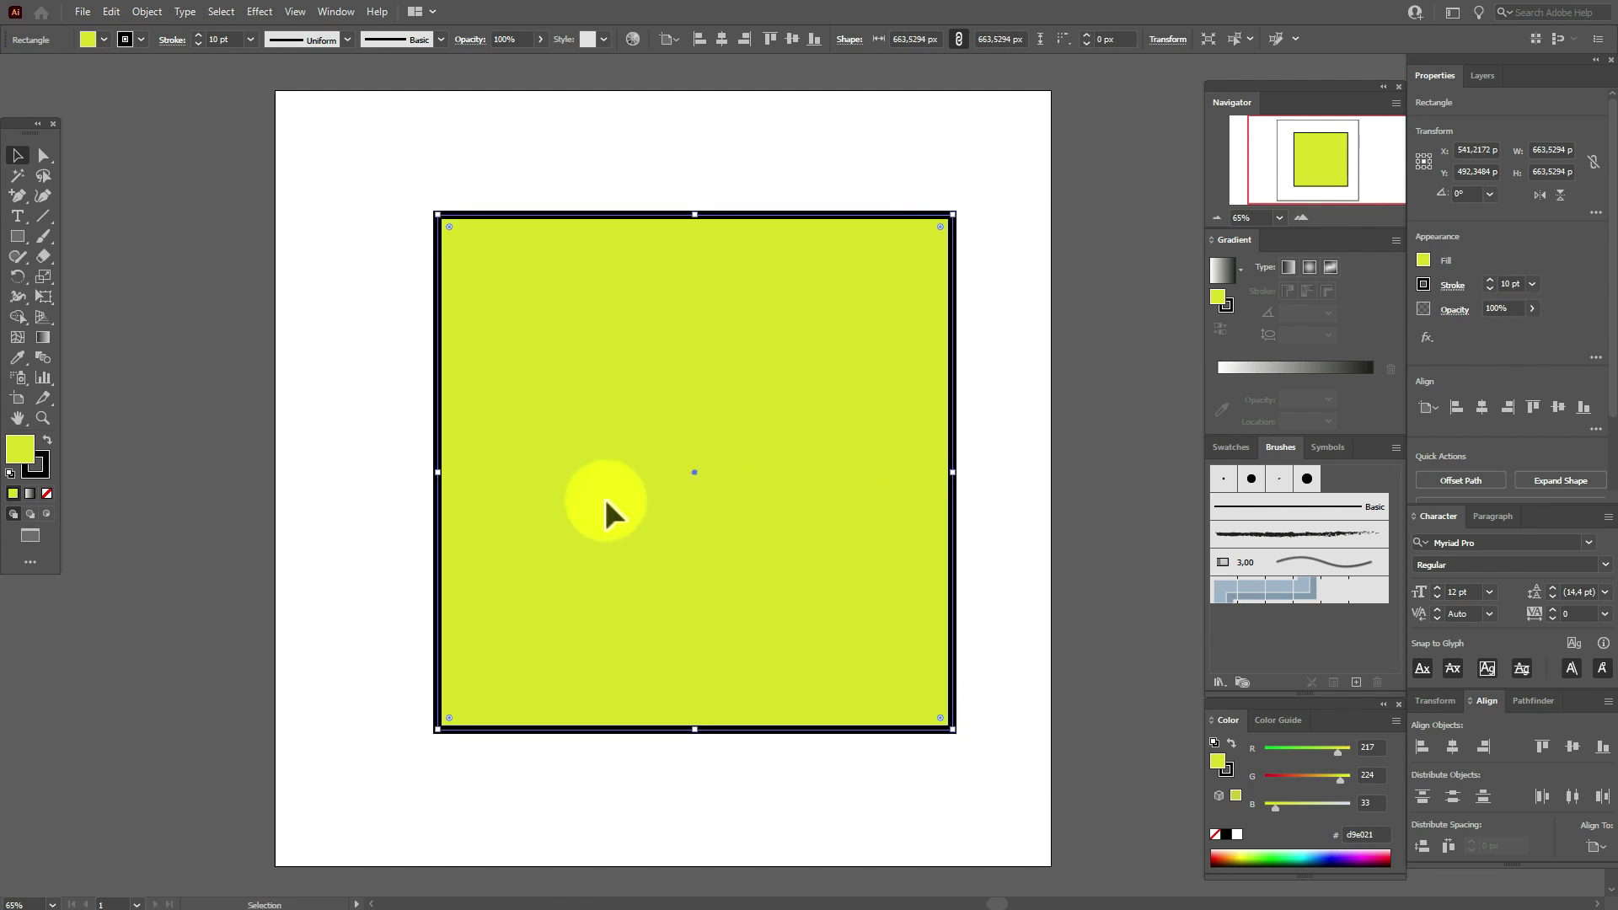
- Run Object > Expand on the square with Fill and Stroke checked
{"action": "left_click", "coordinate": [148, 12]}
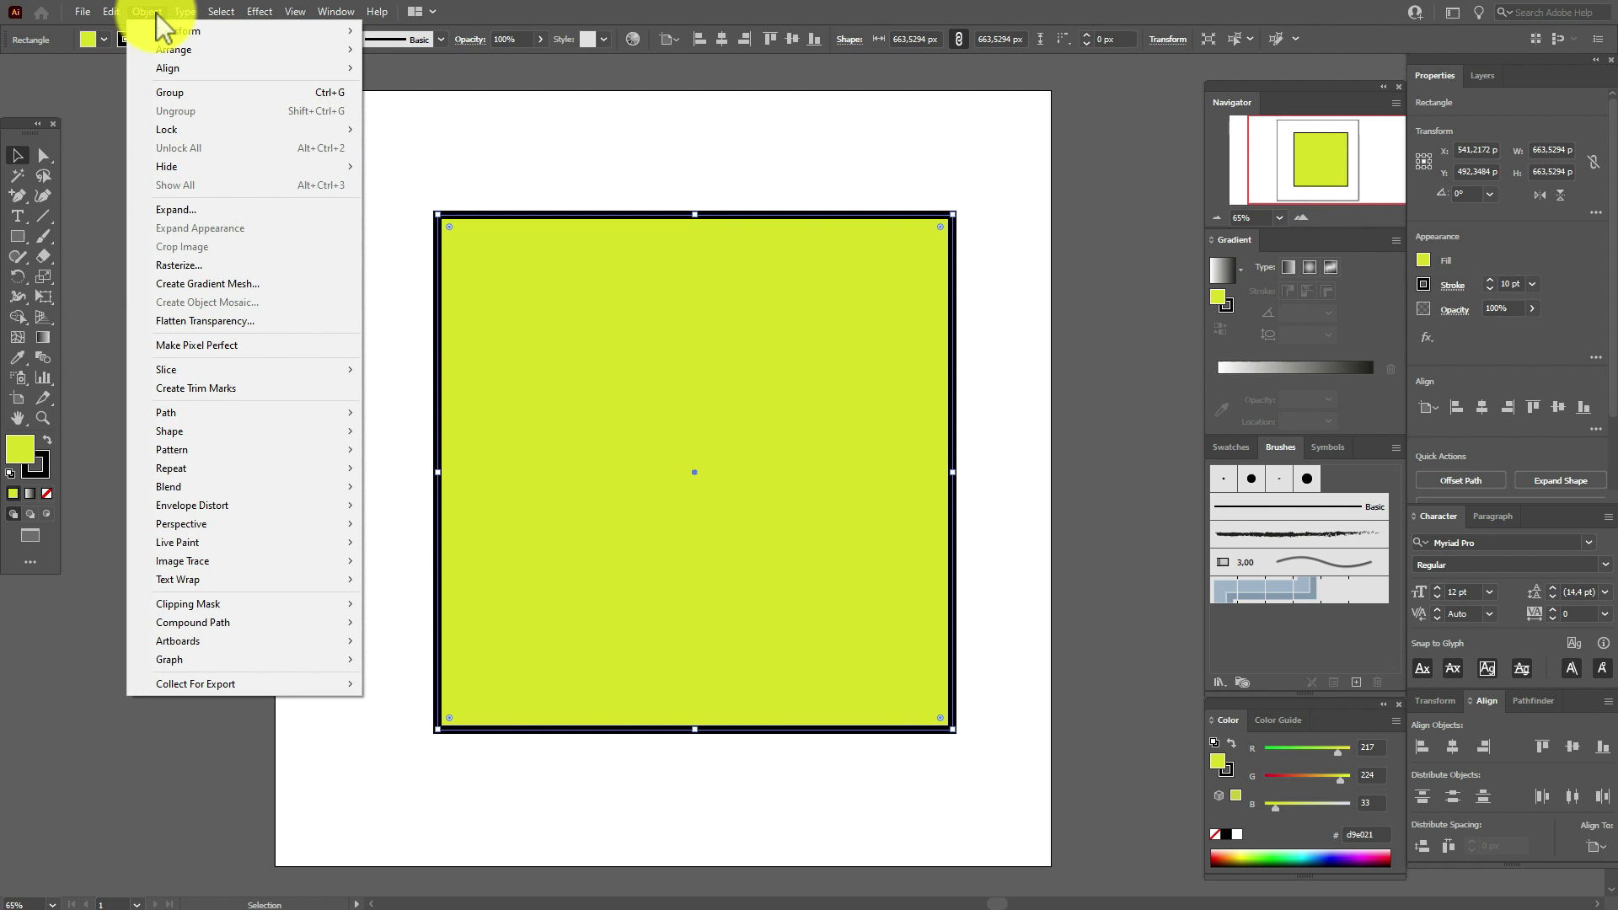
{"action": "left_click", "coordinate": [199, 209]}
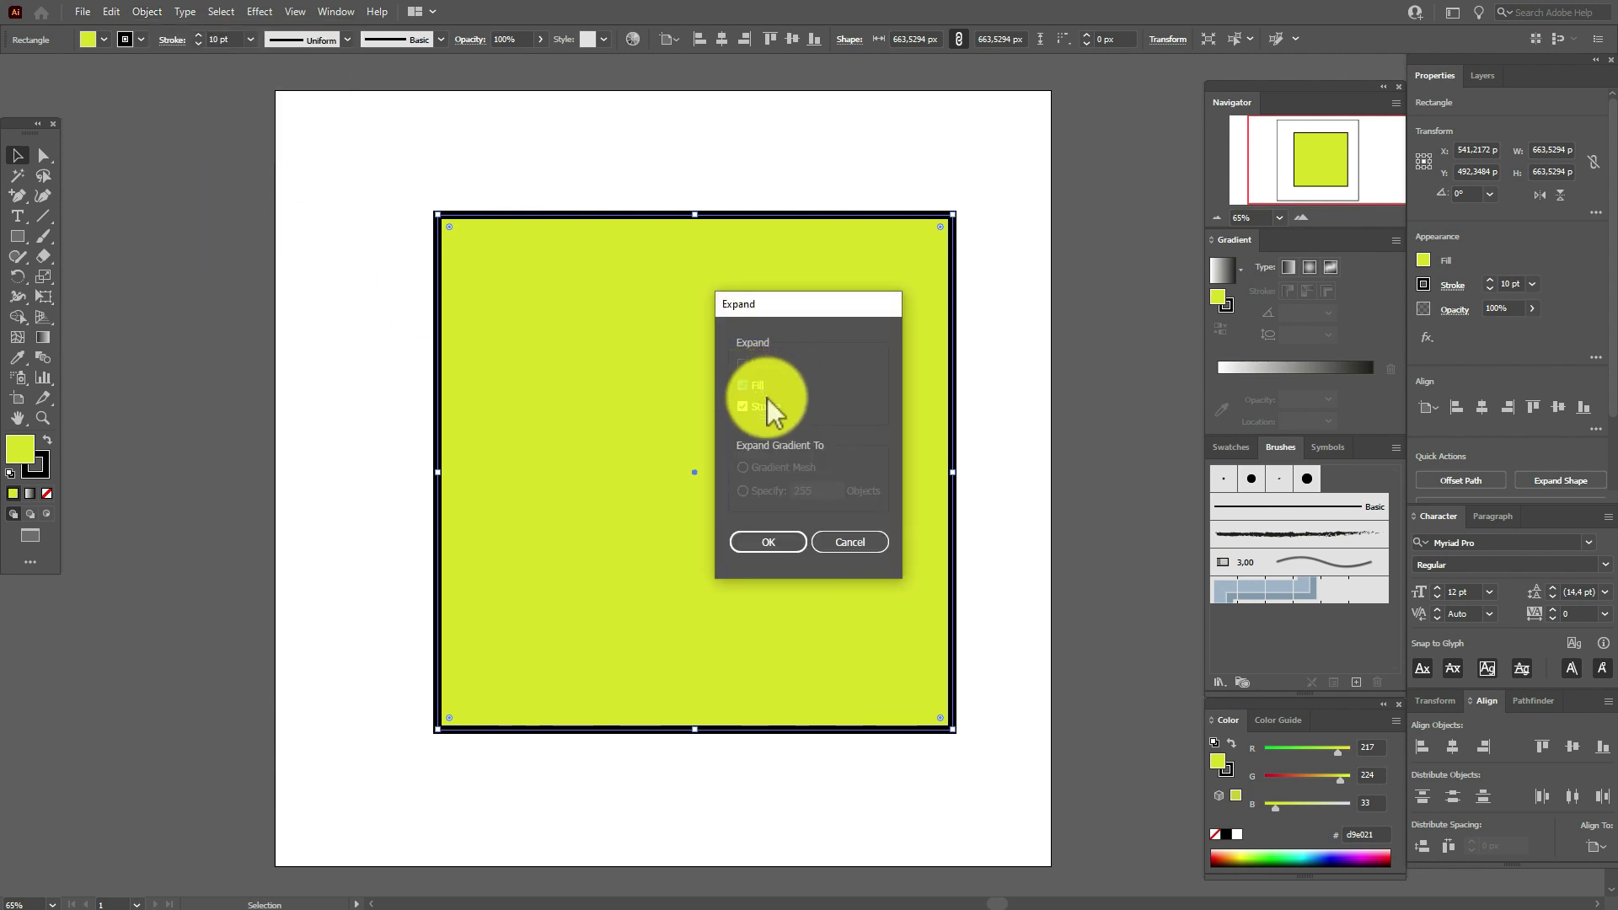
{"action": "left_click", "coordinate": [781, 541]}
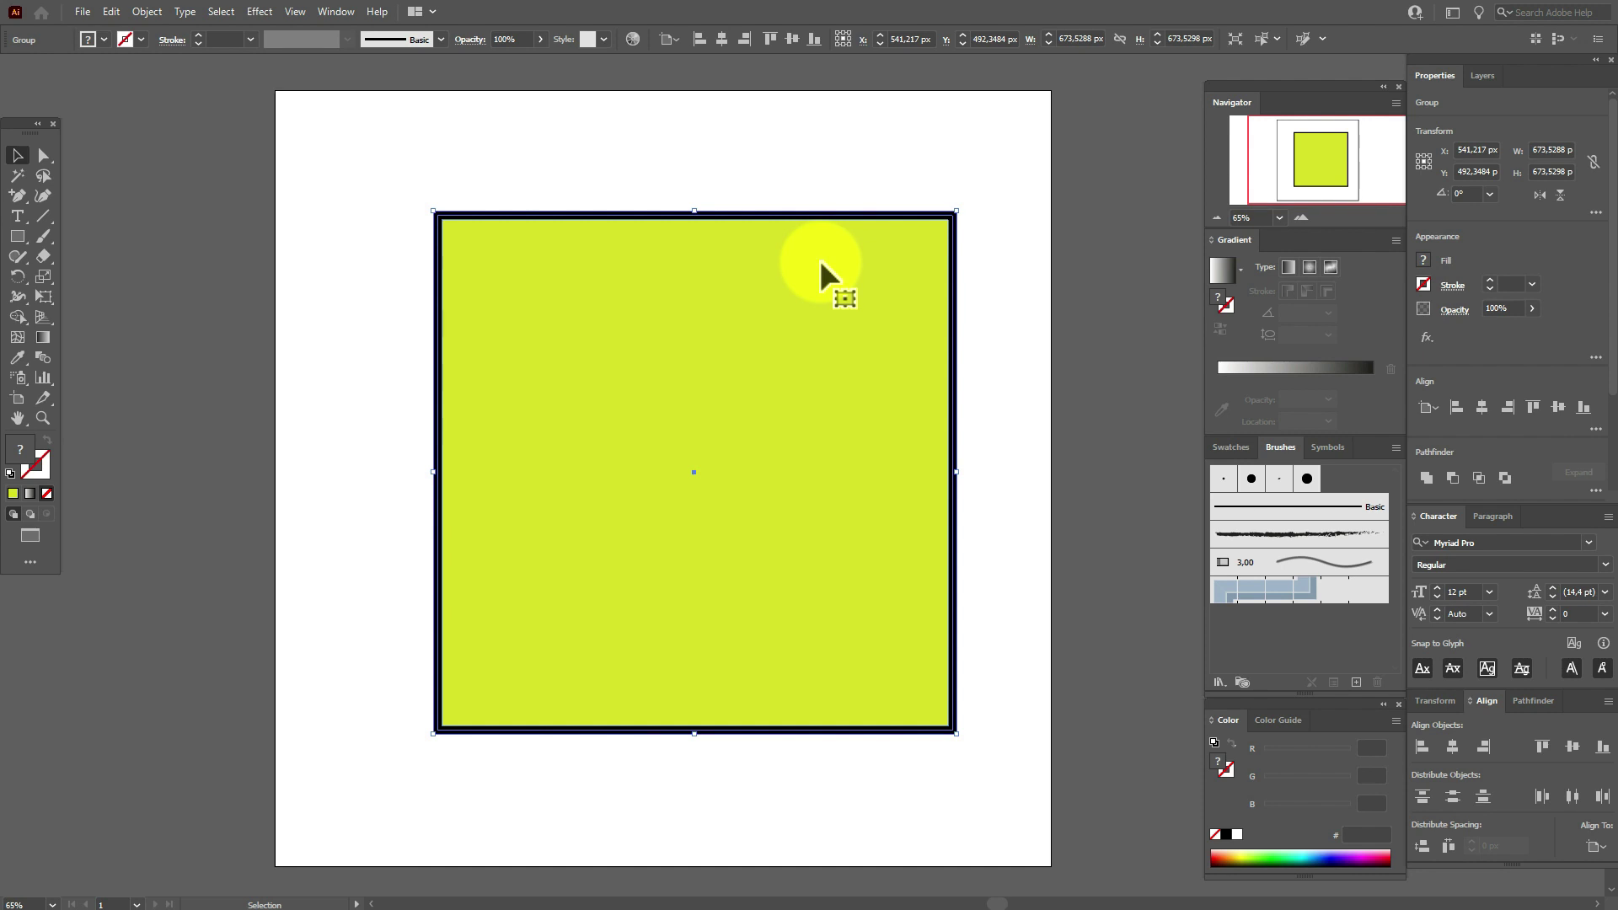
- Scale the expanded group slightly and ungroup it
{"action": "left_click_drag", "start_coordinate": [957, 471], "coordinate": [934, 659]}
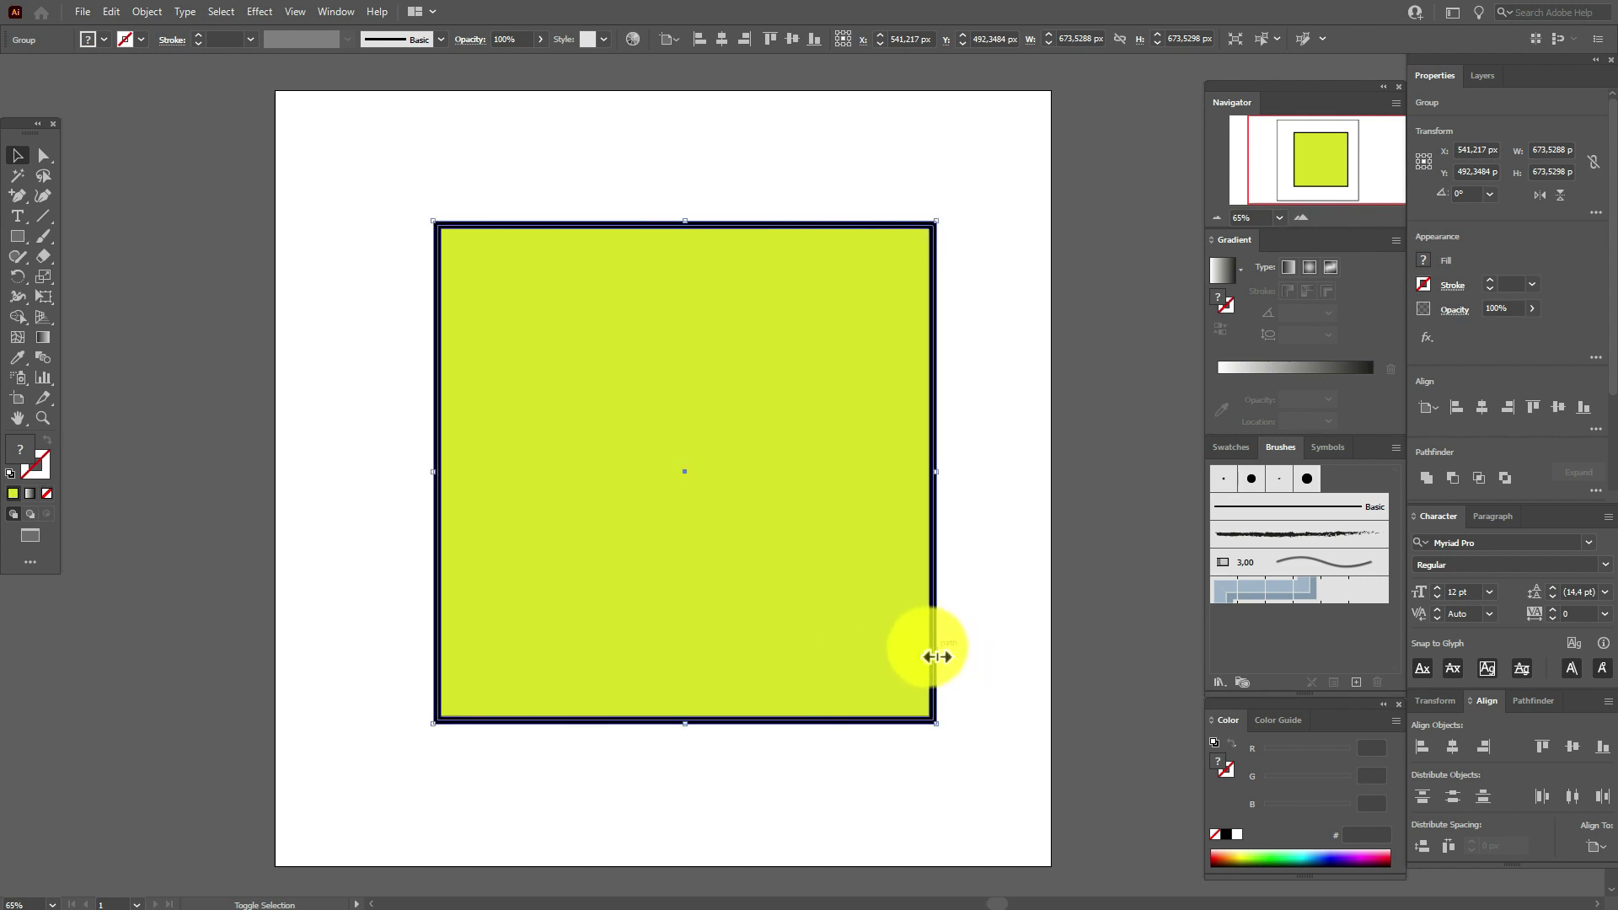
{"action": "right_click", "coordinate": [743, 405]}
{"action": "left_click", "coordinate": [788, 535]}
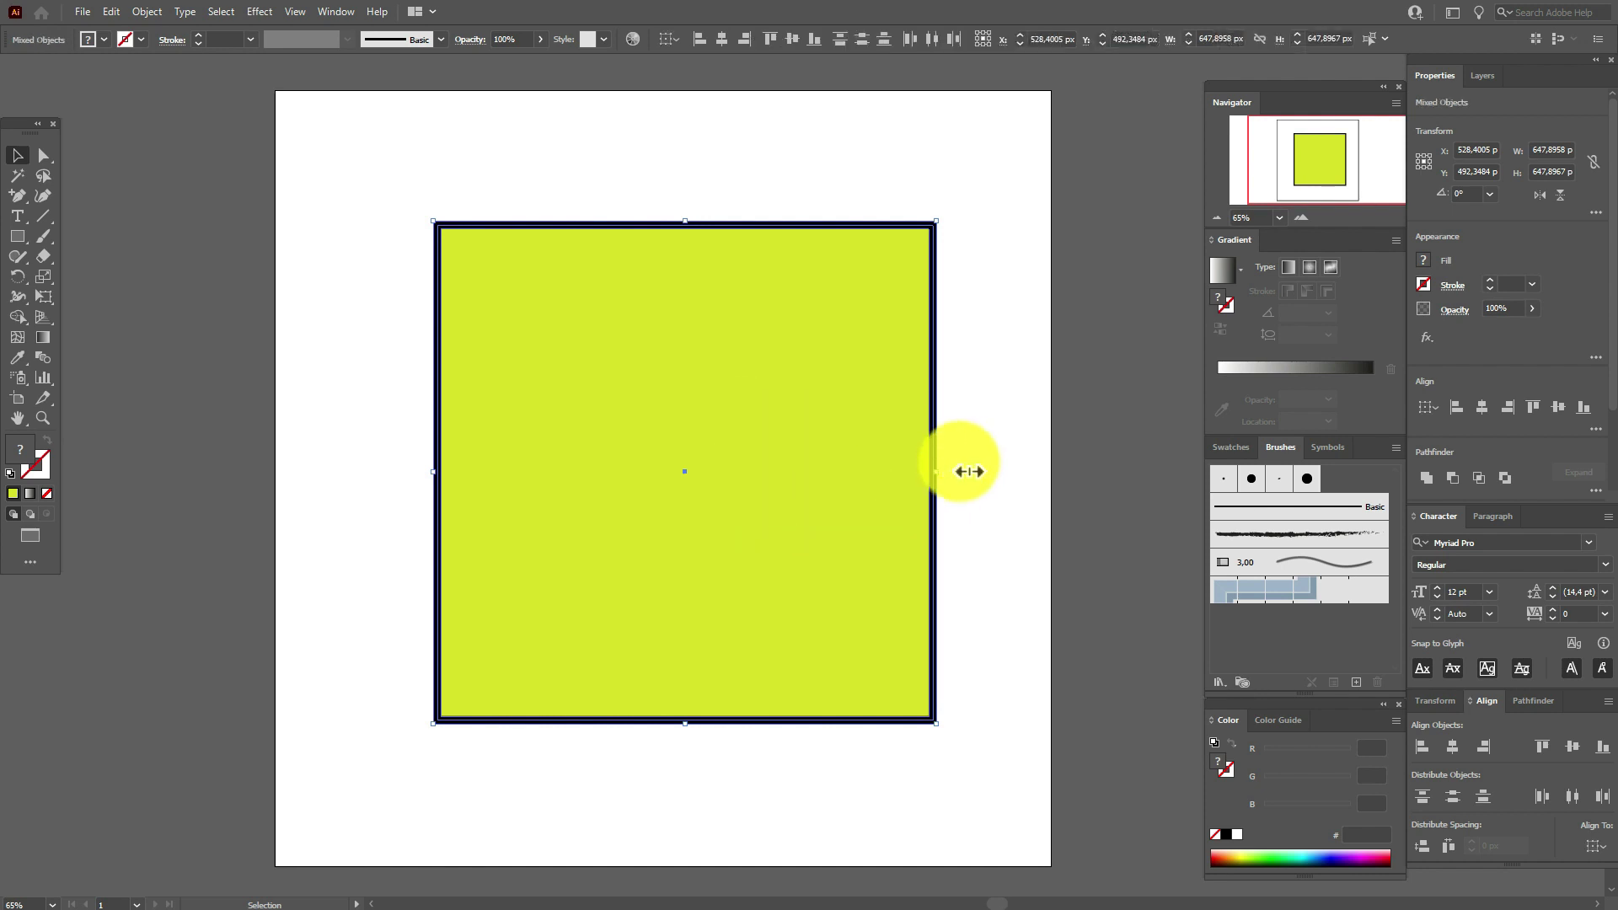
- Pull the yellow fill left and the black frame right, then select both
{"action": "left_click_drag", "start_coordinate": [846, 480], "coordinate": [512, 473]}
{"action": "left_click_drag", "start_coordinate": [770, 230], "coordinate": [944, 243]}
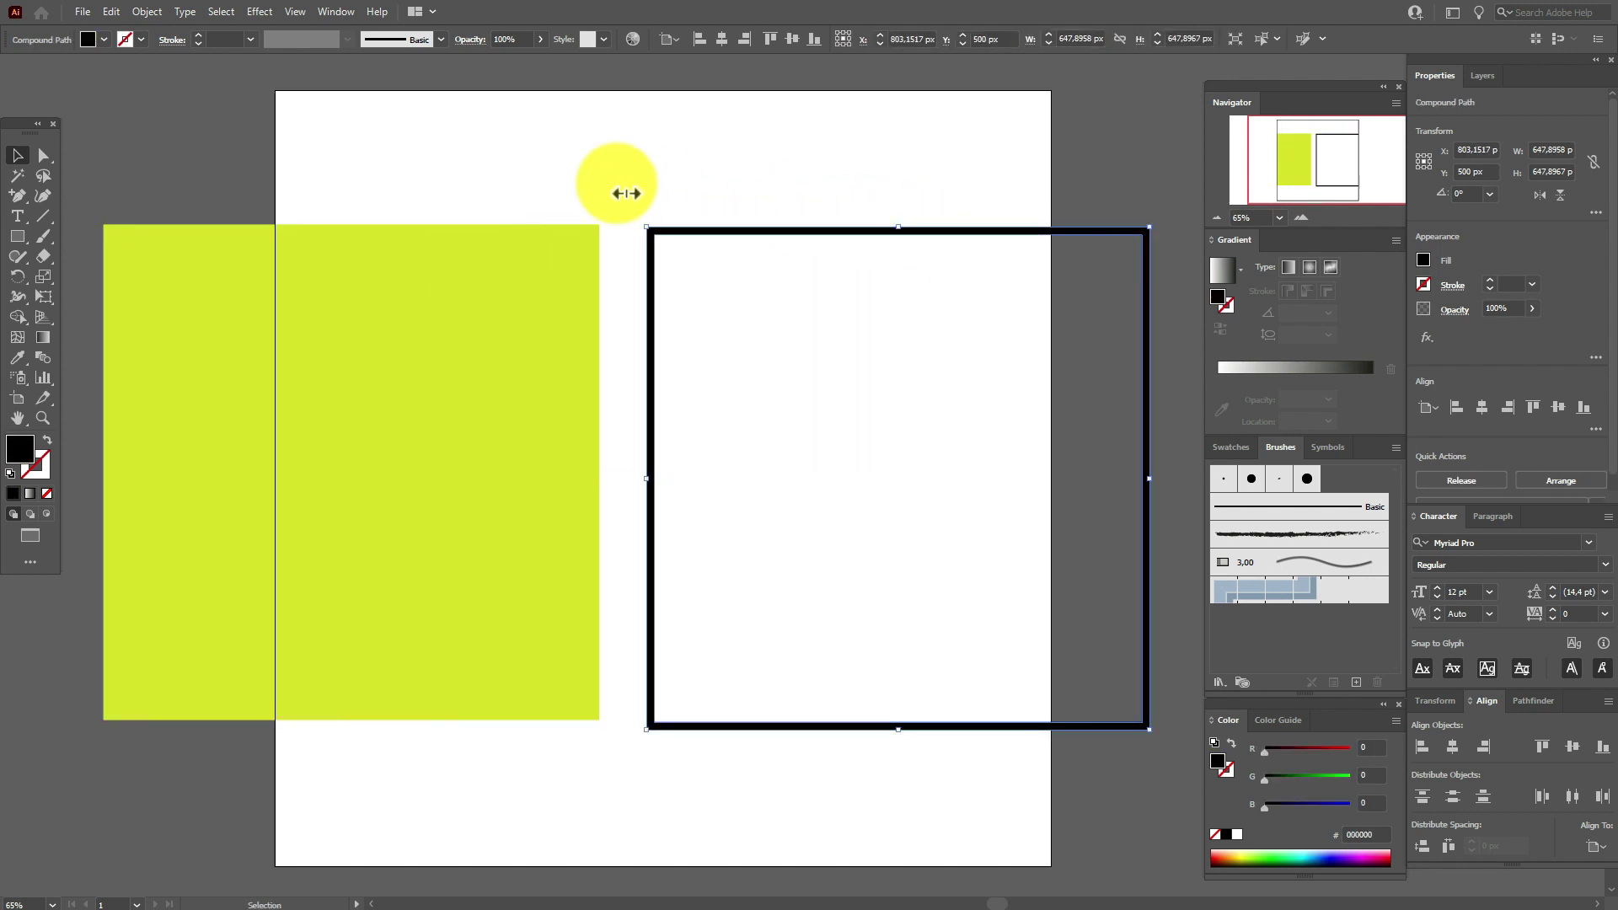
{"action": "left_click_drag", "start_coordinate": [526, 171], "coordinate": [733, 308]}
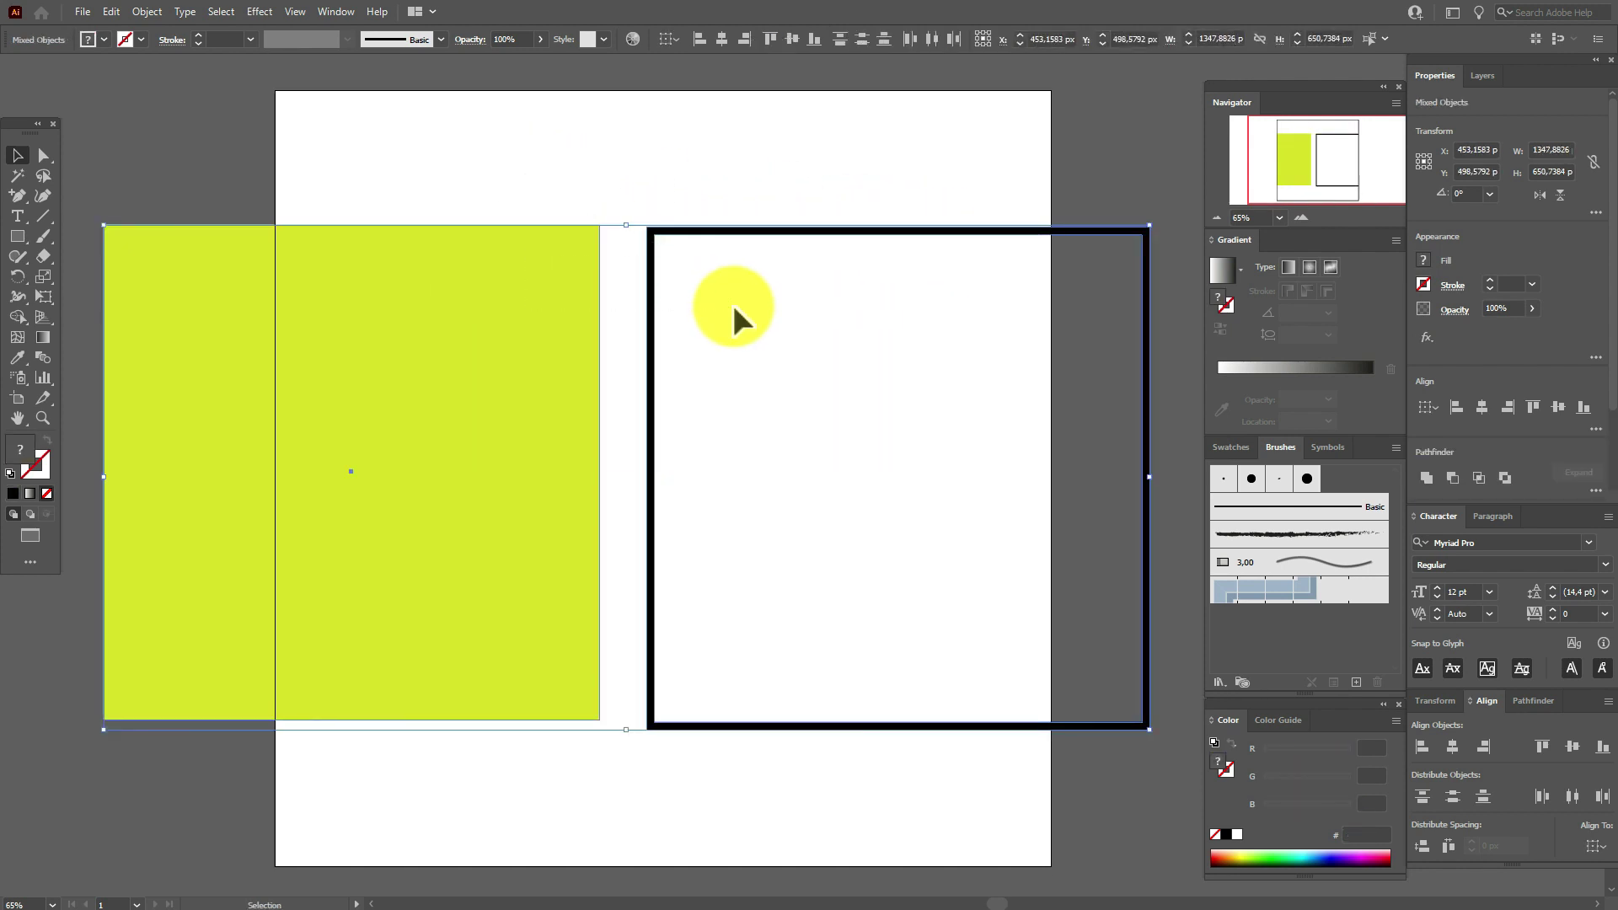
- Delete the separated pieces and draw a new square of about 516.9 px
{"action": "key", "text": "Delete"}
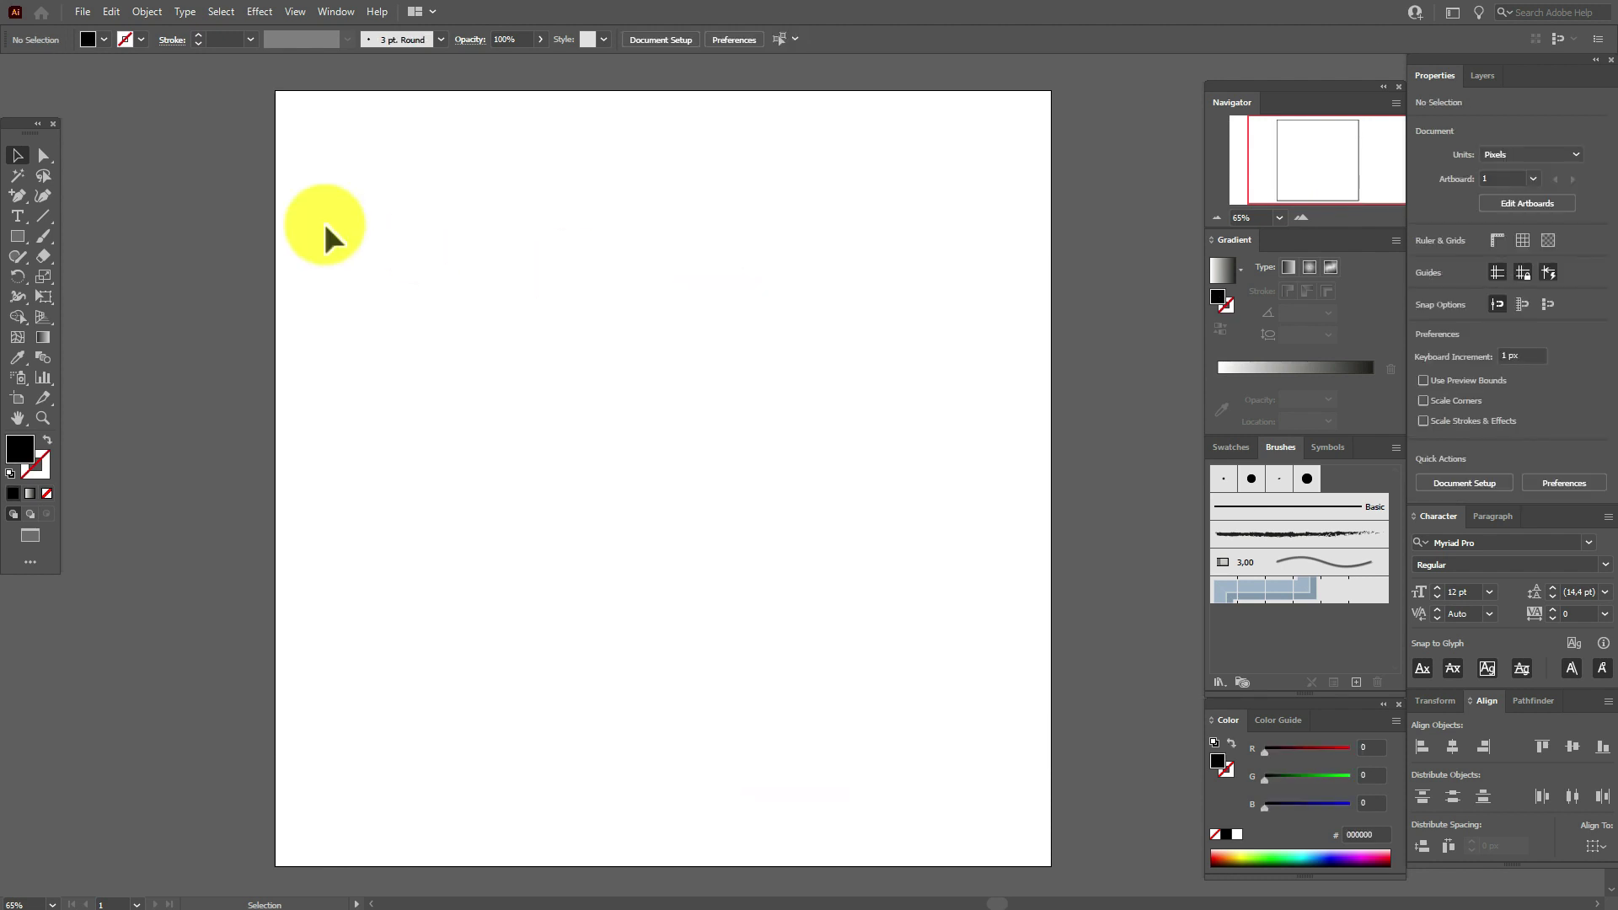
{"action": "left_click", "coordinate": [22, 236]}
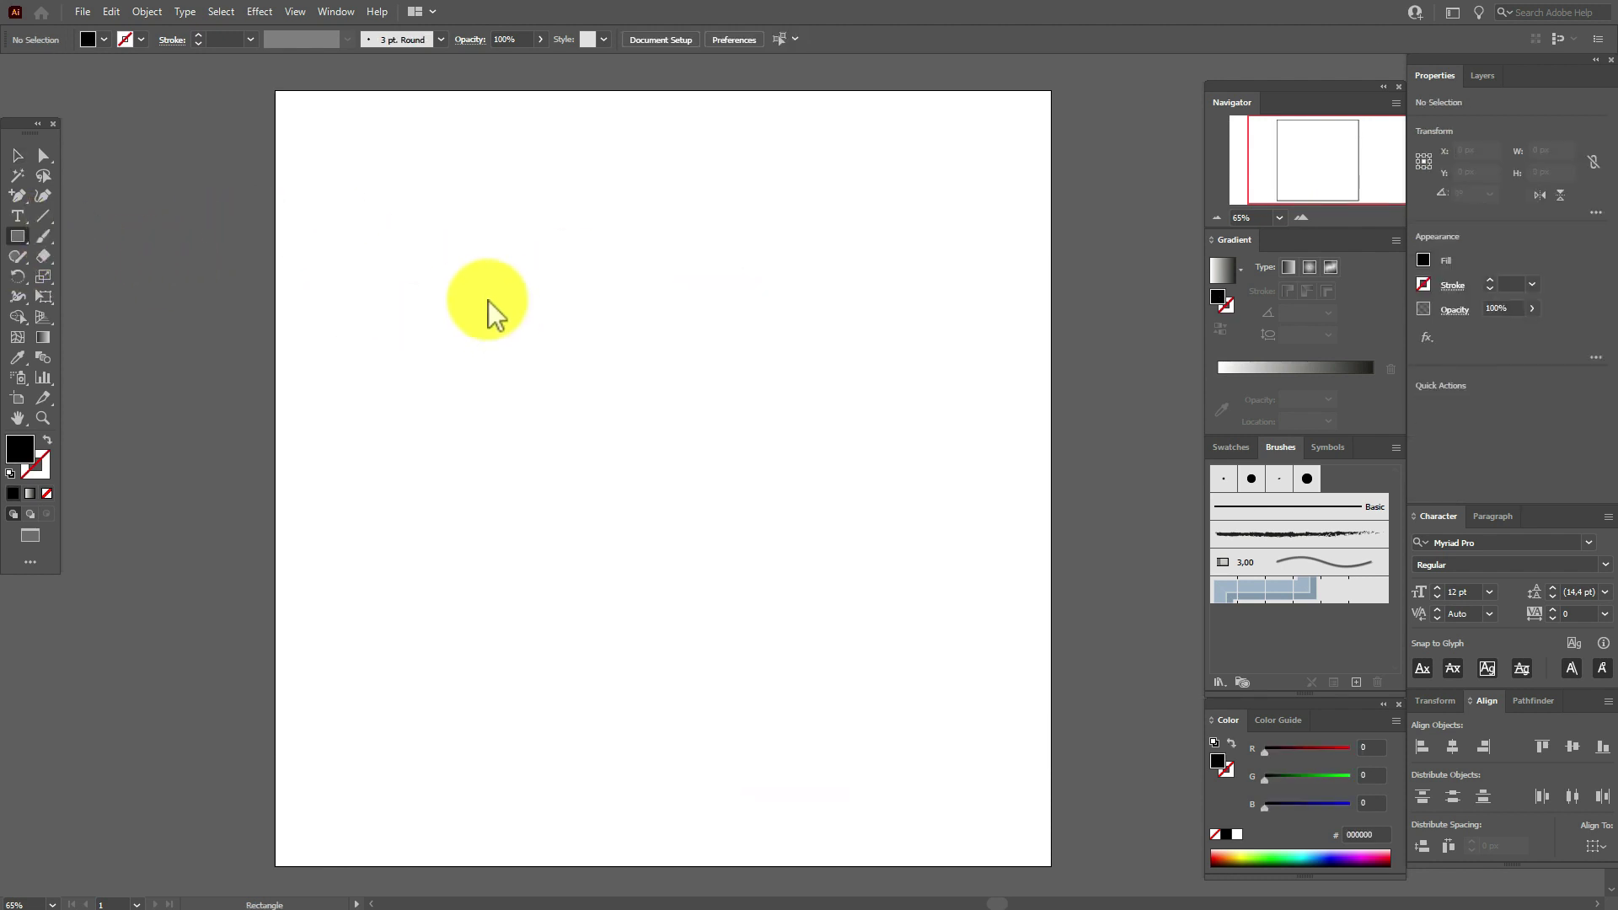
{"action": "left_click_drag", "start_coordinate": [453, 247], "coordinate": [730, 649]}
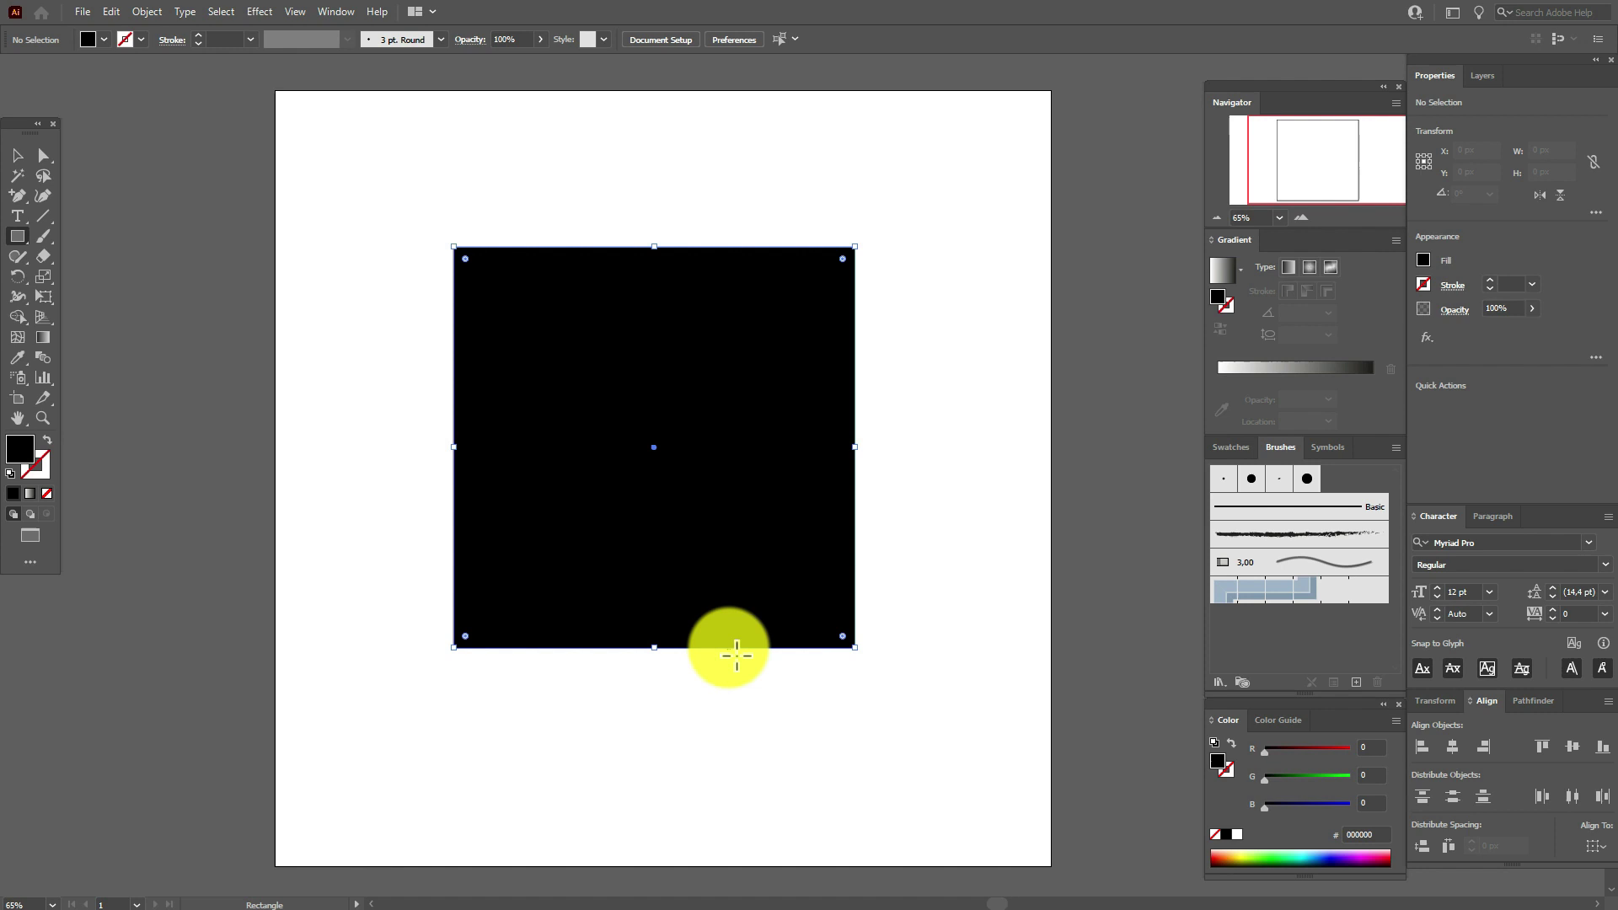
- Fill the new square yellow-green and give it a 1 pt black stroke
{"action": "left_click", "coordinate": [1230, 447]}
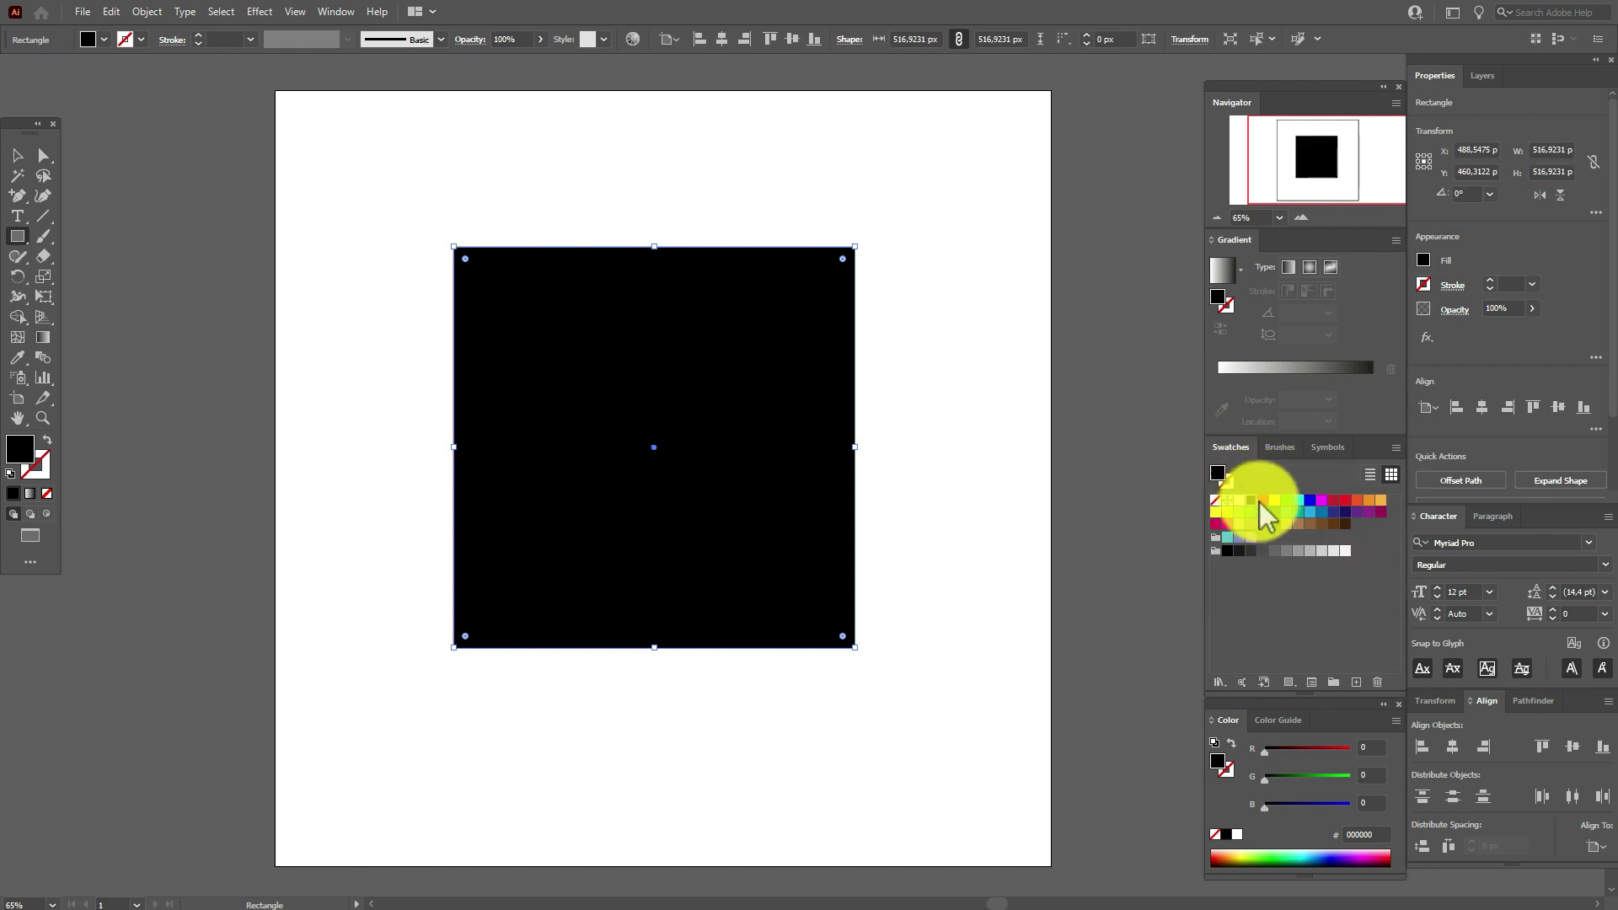
{"action": "left_click_drag", "start_coordinate": [1227, 511], "coordinate": [653, 529]}
{"action": "left_click", "coordinate": [37, 466]}
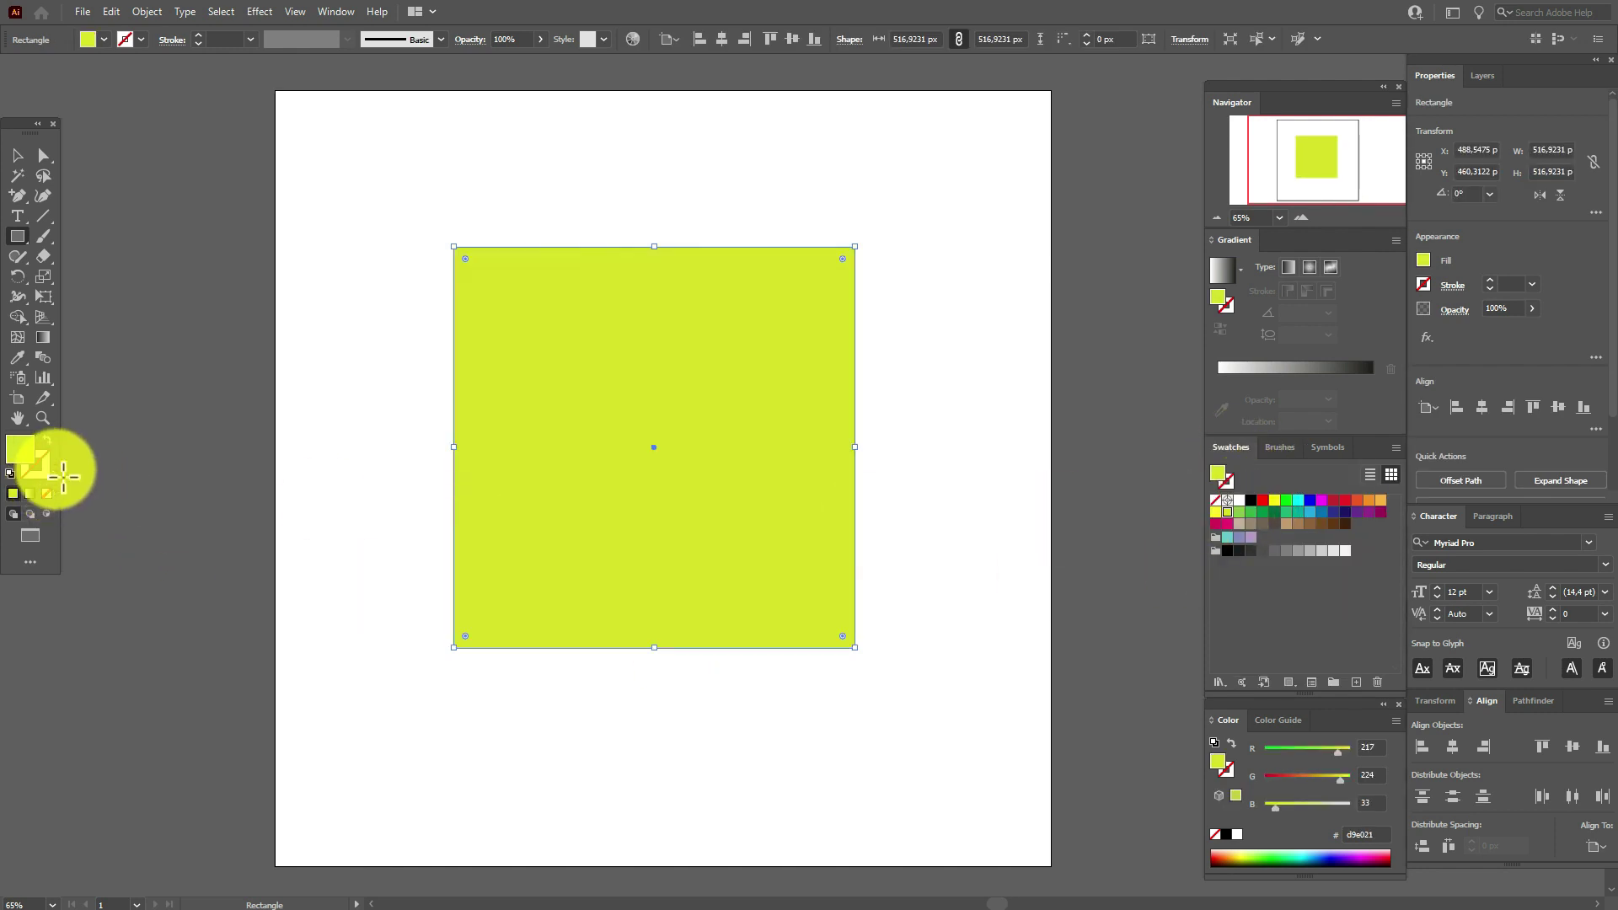
{"action": "left_click", "coordinate": [1259, 510]}
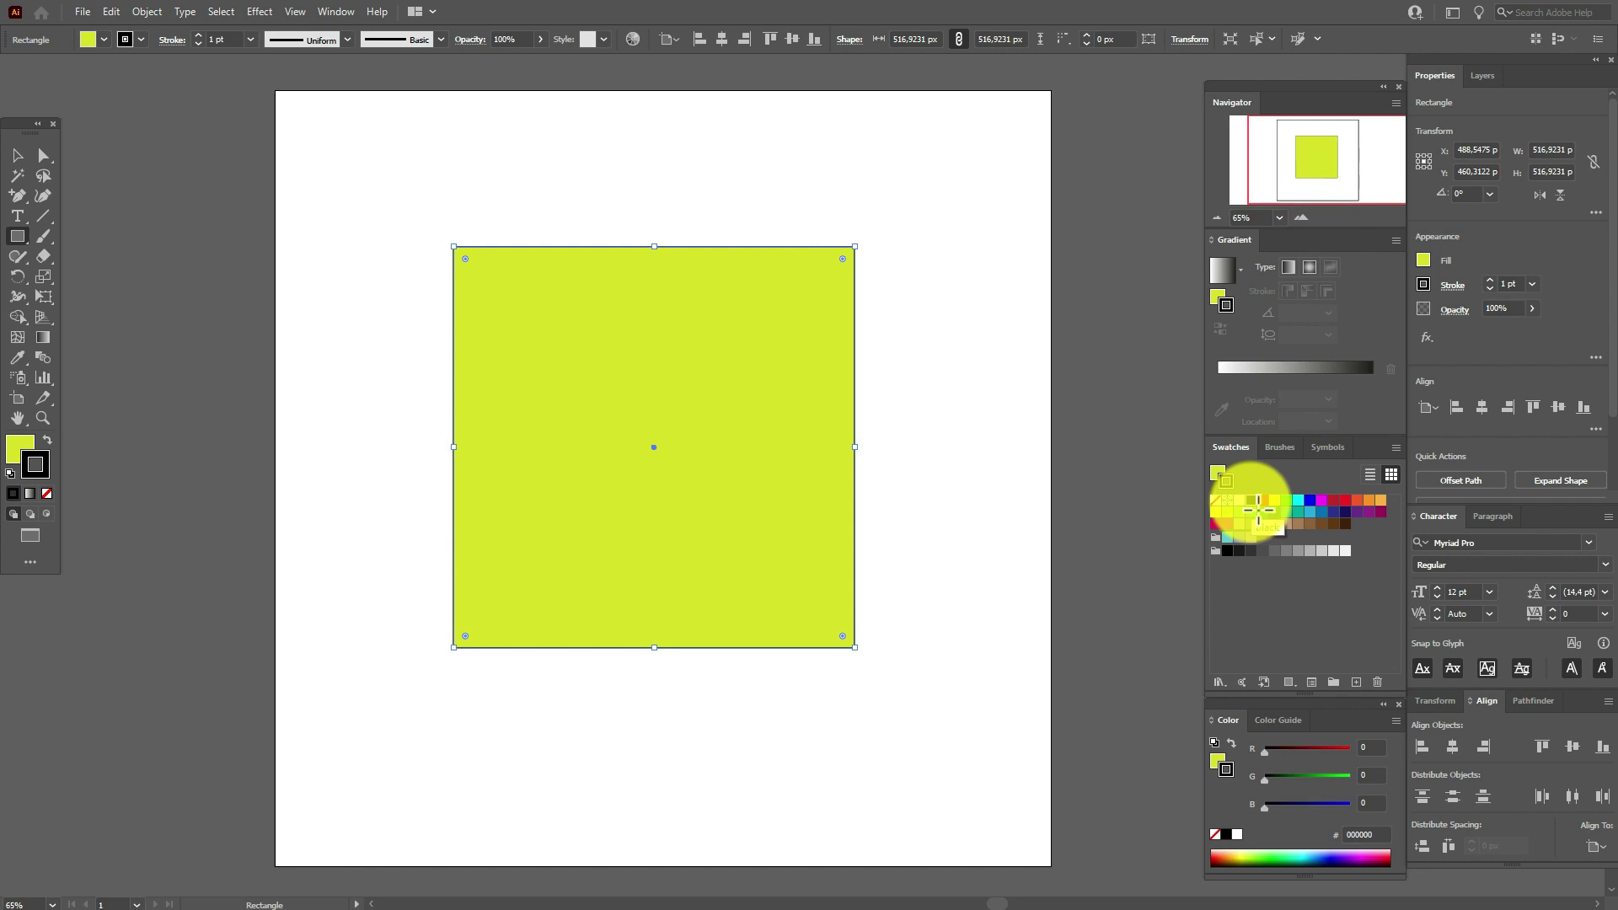
{"action": "left_click", "coordinate": [1282, 447]}
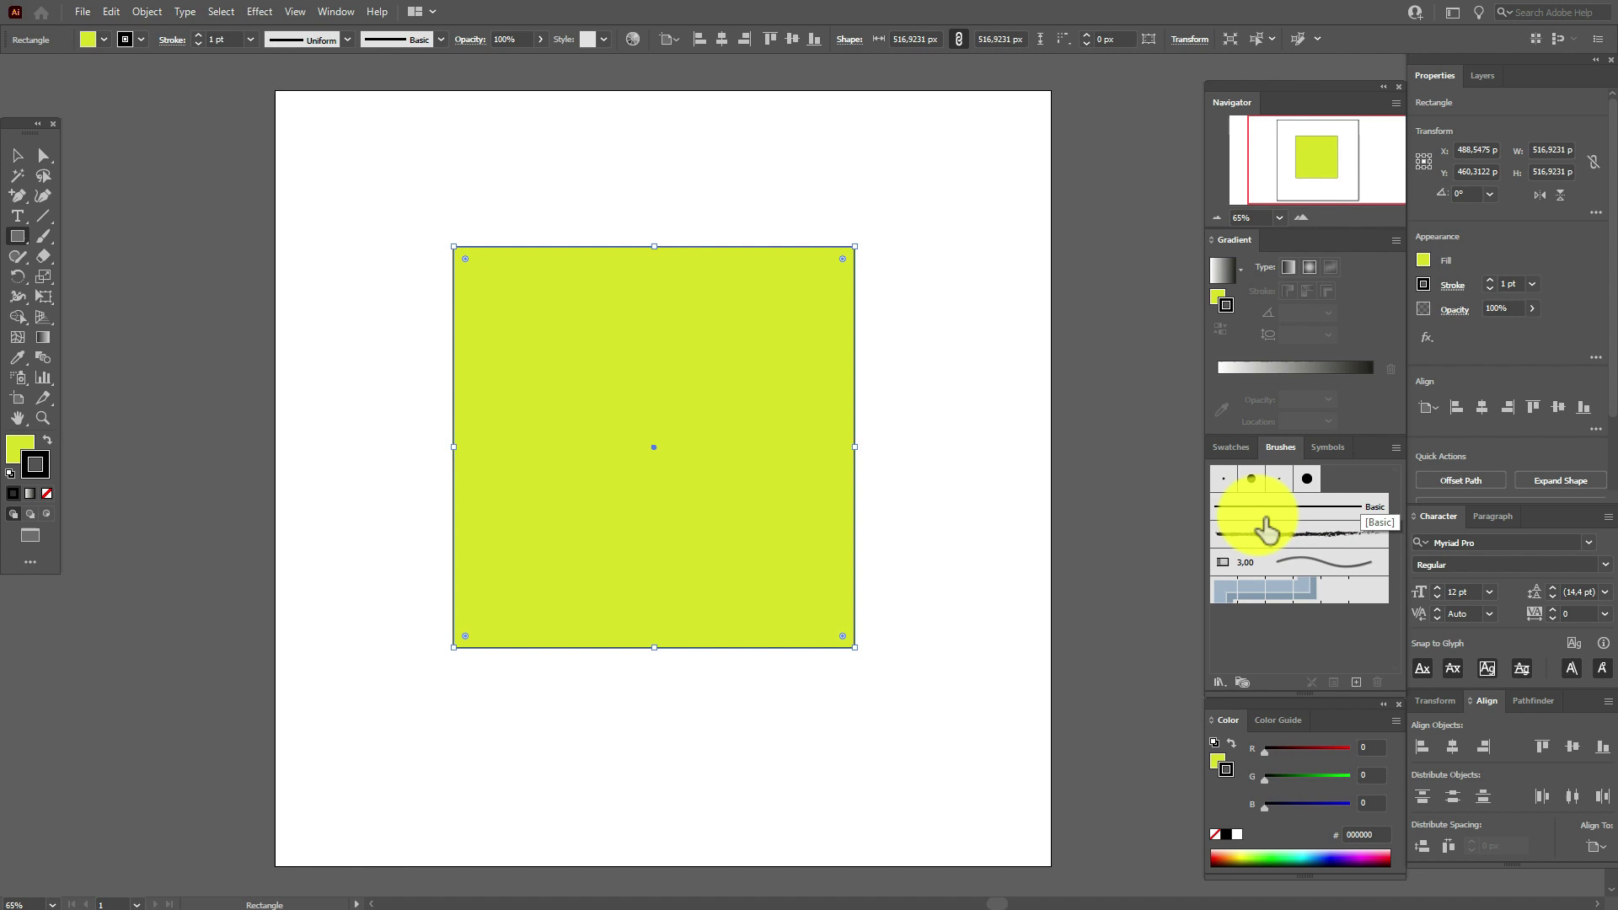
- Apply the Touch Calligraphic brush to the square's stroke
{"action": "left_click", "coordinate": [1307, 479]}
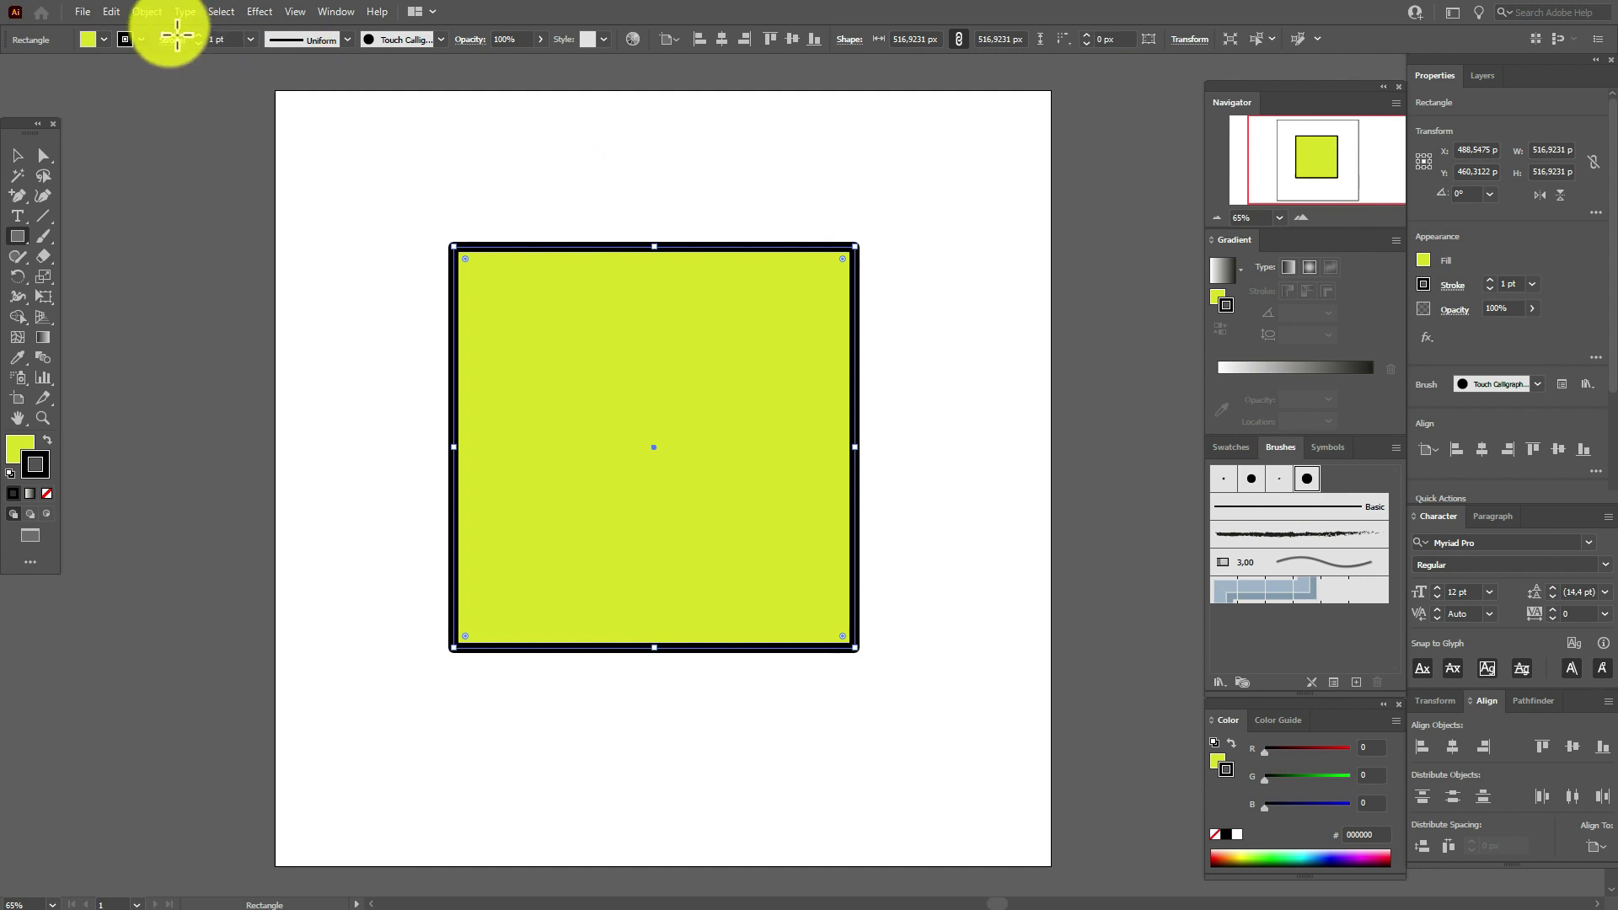
{"action": "left_click", "coordinate": [162, 13]}
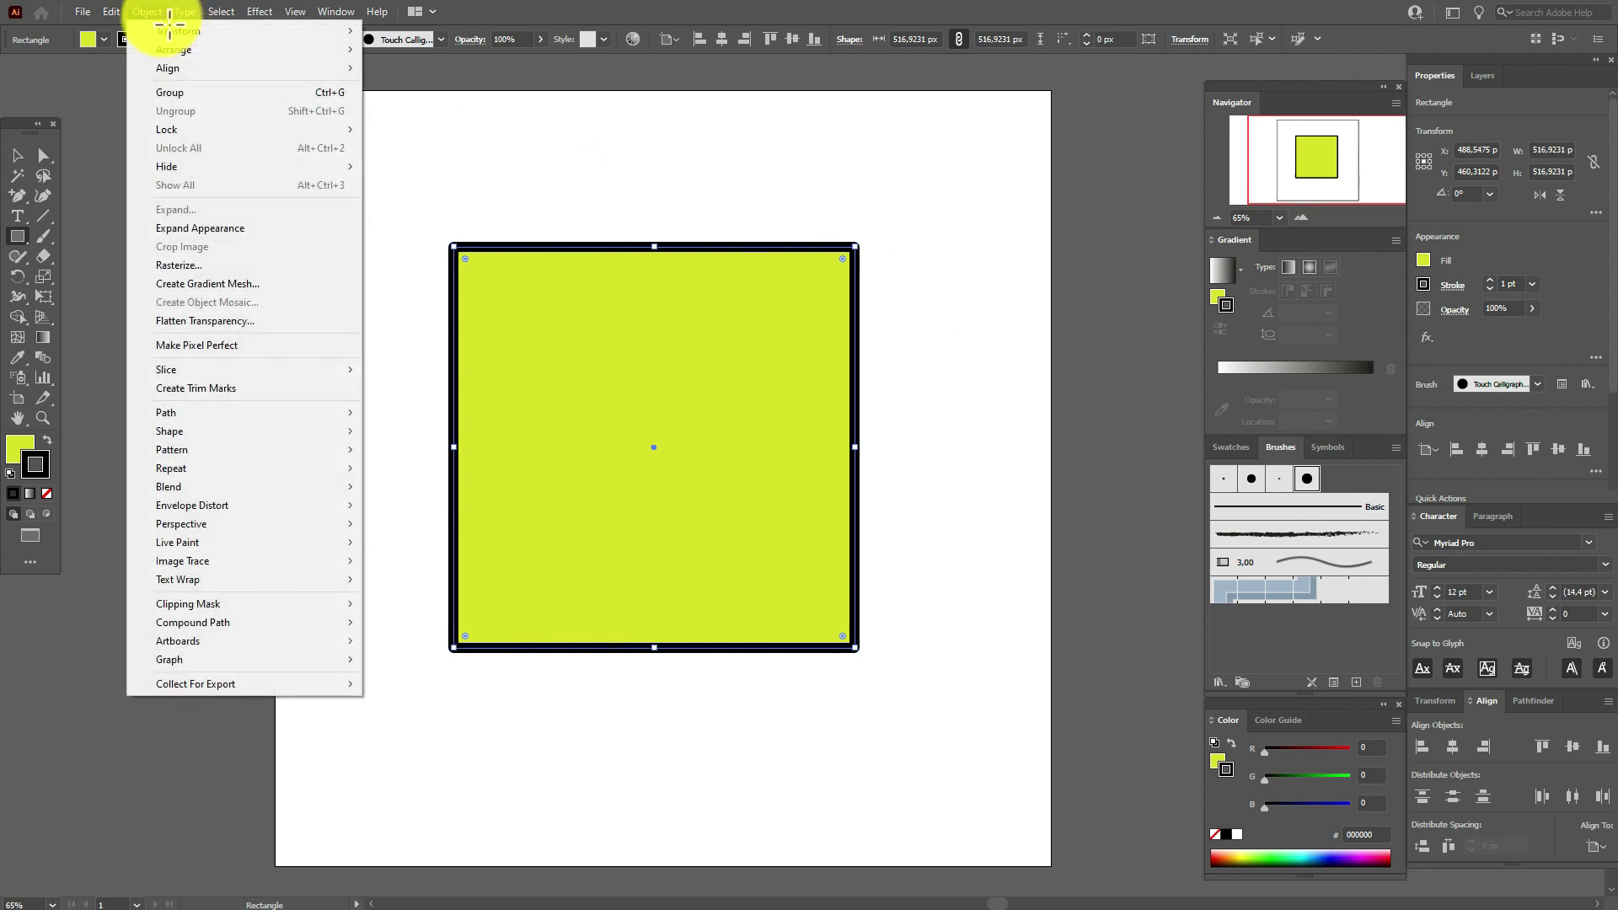
- Expand the brushed square's appearance and ungroup the result
{"action": "left_click", "coordinate": [207, 228]}
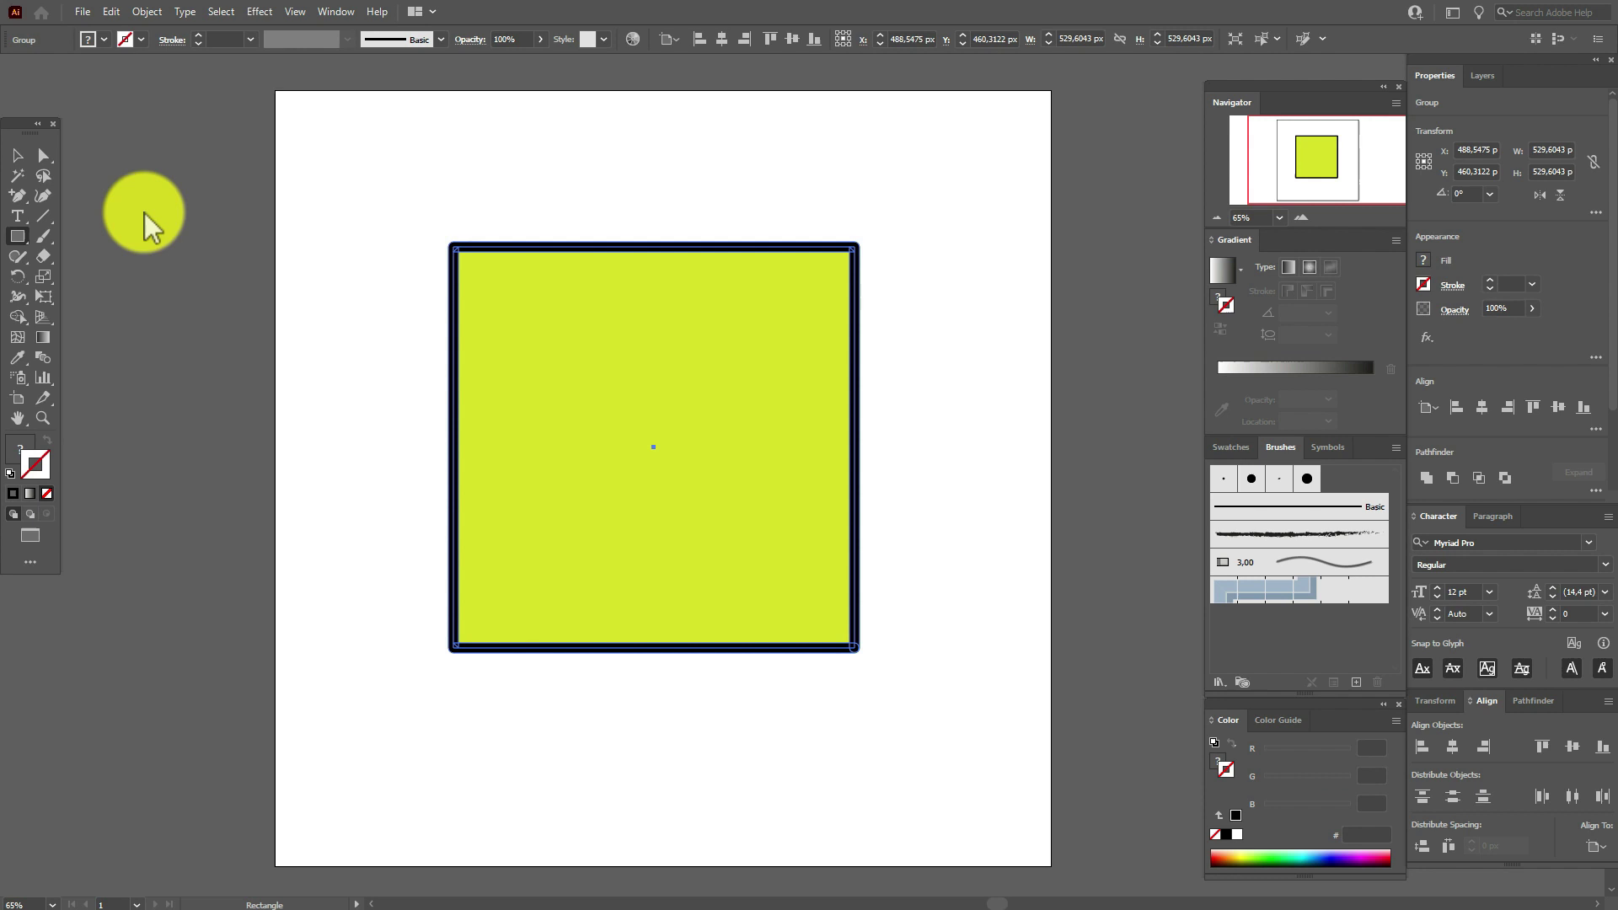
{"action": "left_click", "coordinate": [24, 161]}
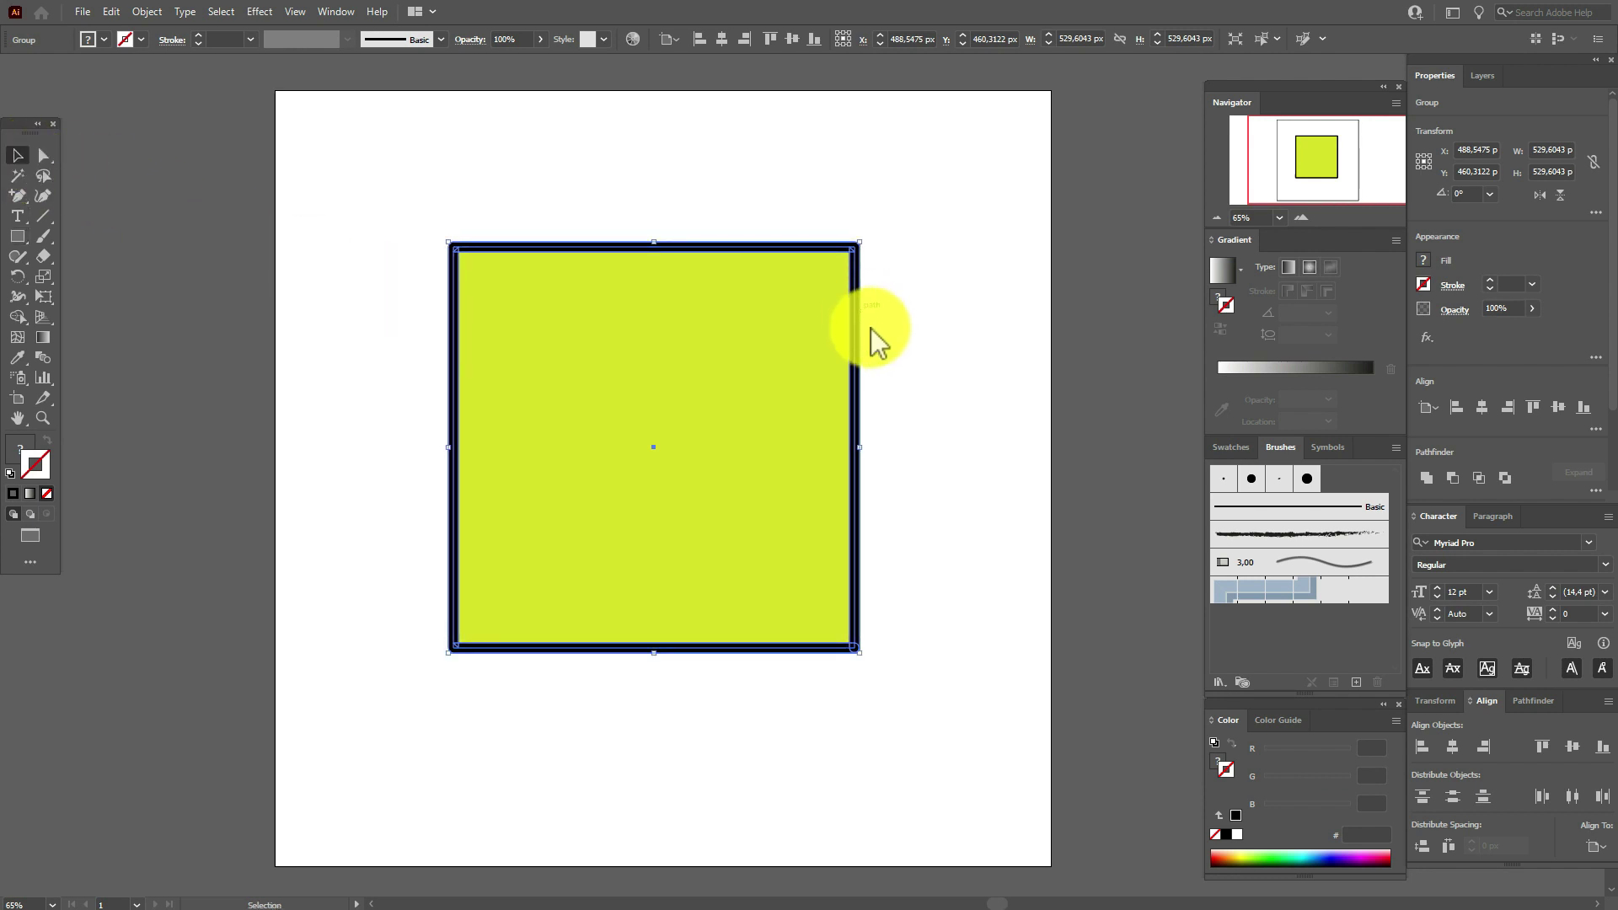
{"action": "right_click", "coordinate": [847, 445]}
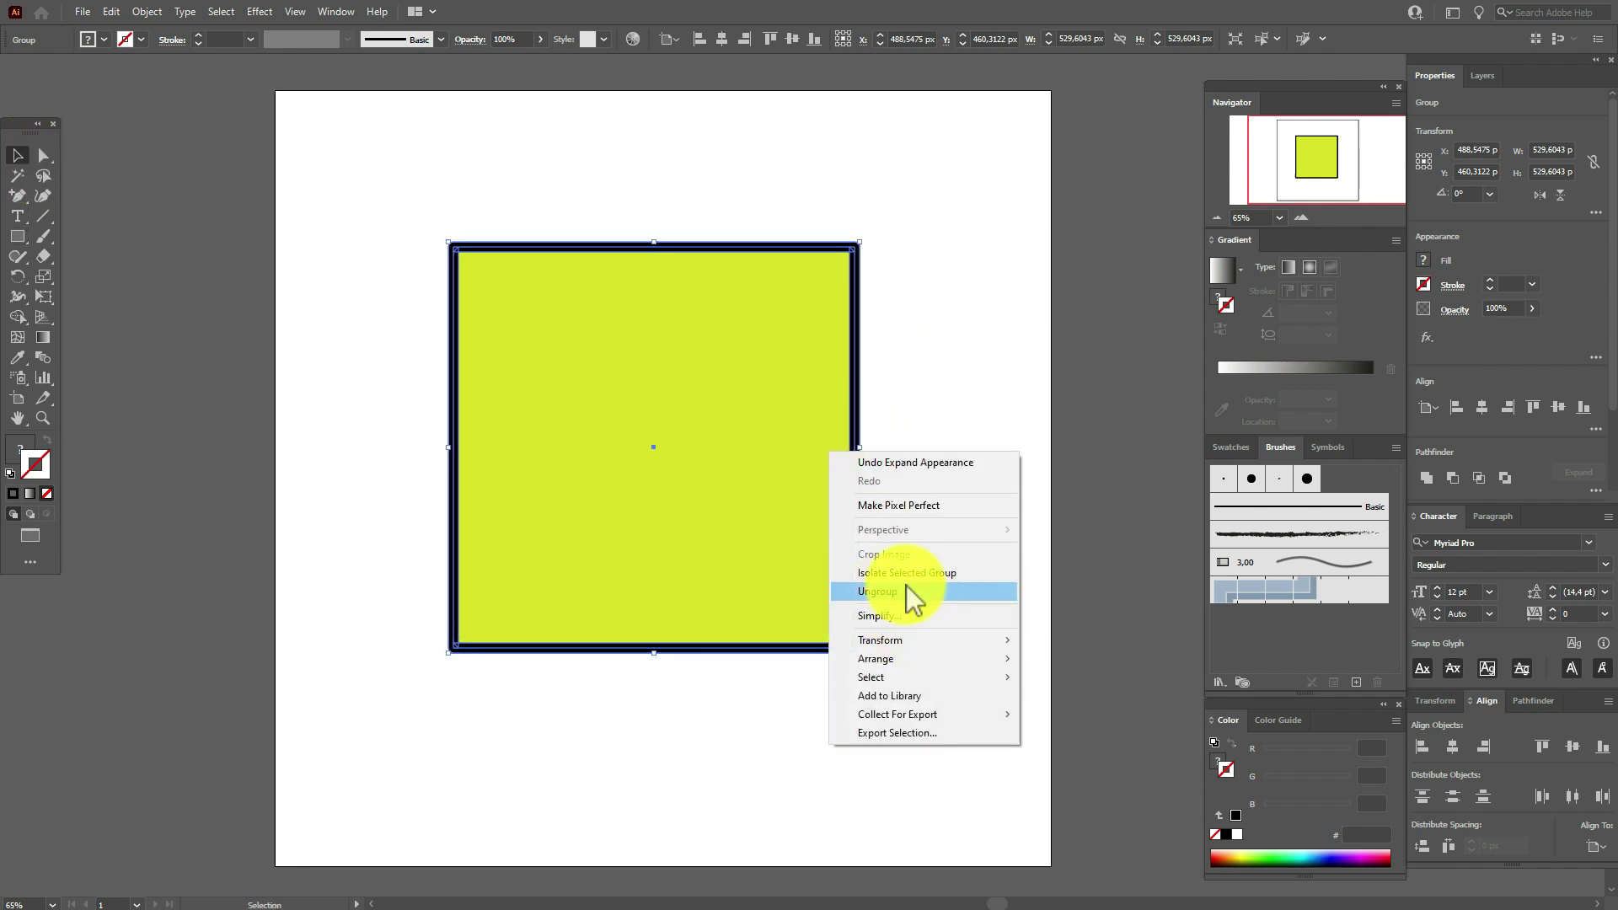
{"action": "left_click", "coordinate": [909, 591]}
- Pull the yellow fill and black frame apart, then delete both
{"action": "left_click_drag", "start_coordinate": [817, 520], "coordinate": [451, 492]}
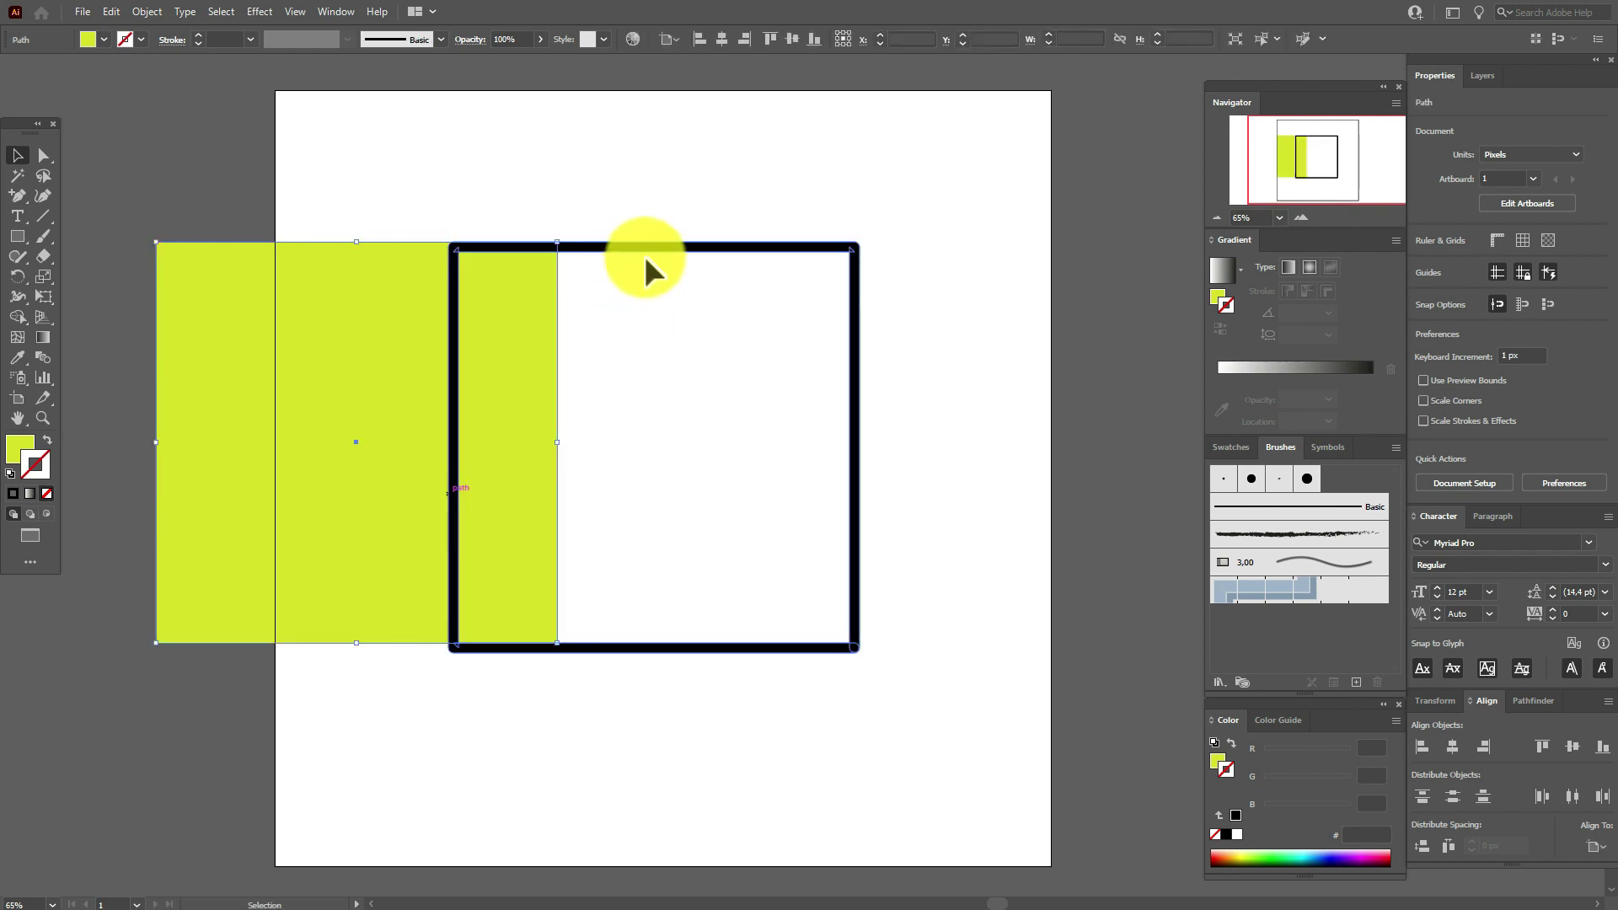
{"action": "left_click_drag", "start_coordinate": [649, 241], "coordinate": [823, 249]}
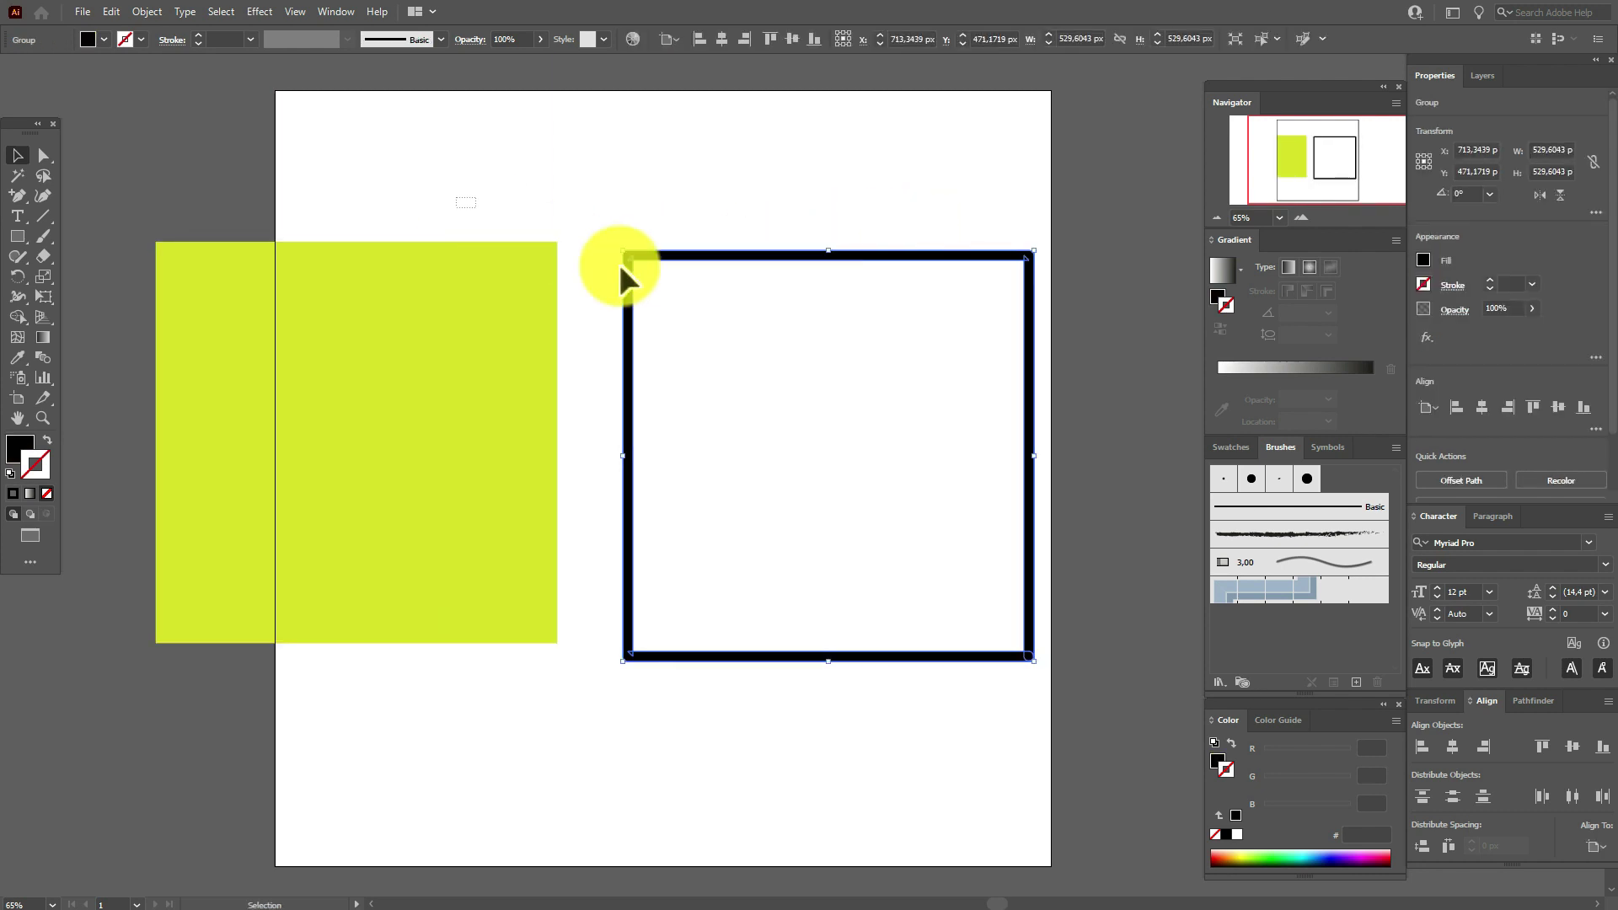
{"action": "left_click_drag", "start_coordinate": [455, 197], "coordinate": [728, 354]}
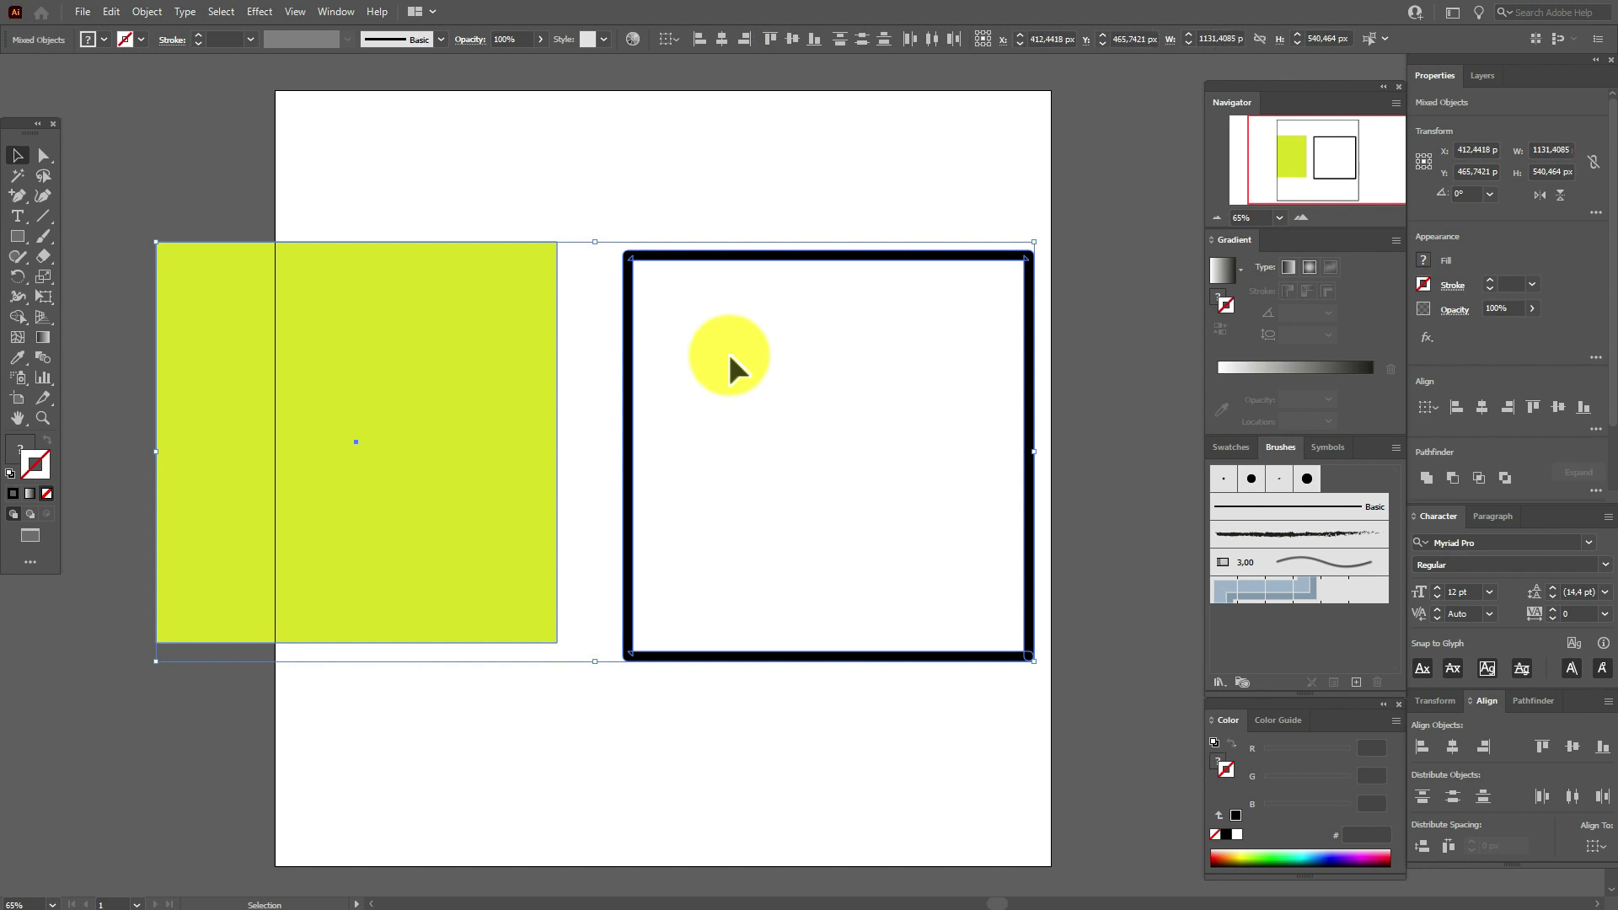
{"action": "key", "text": "Delete"}
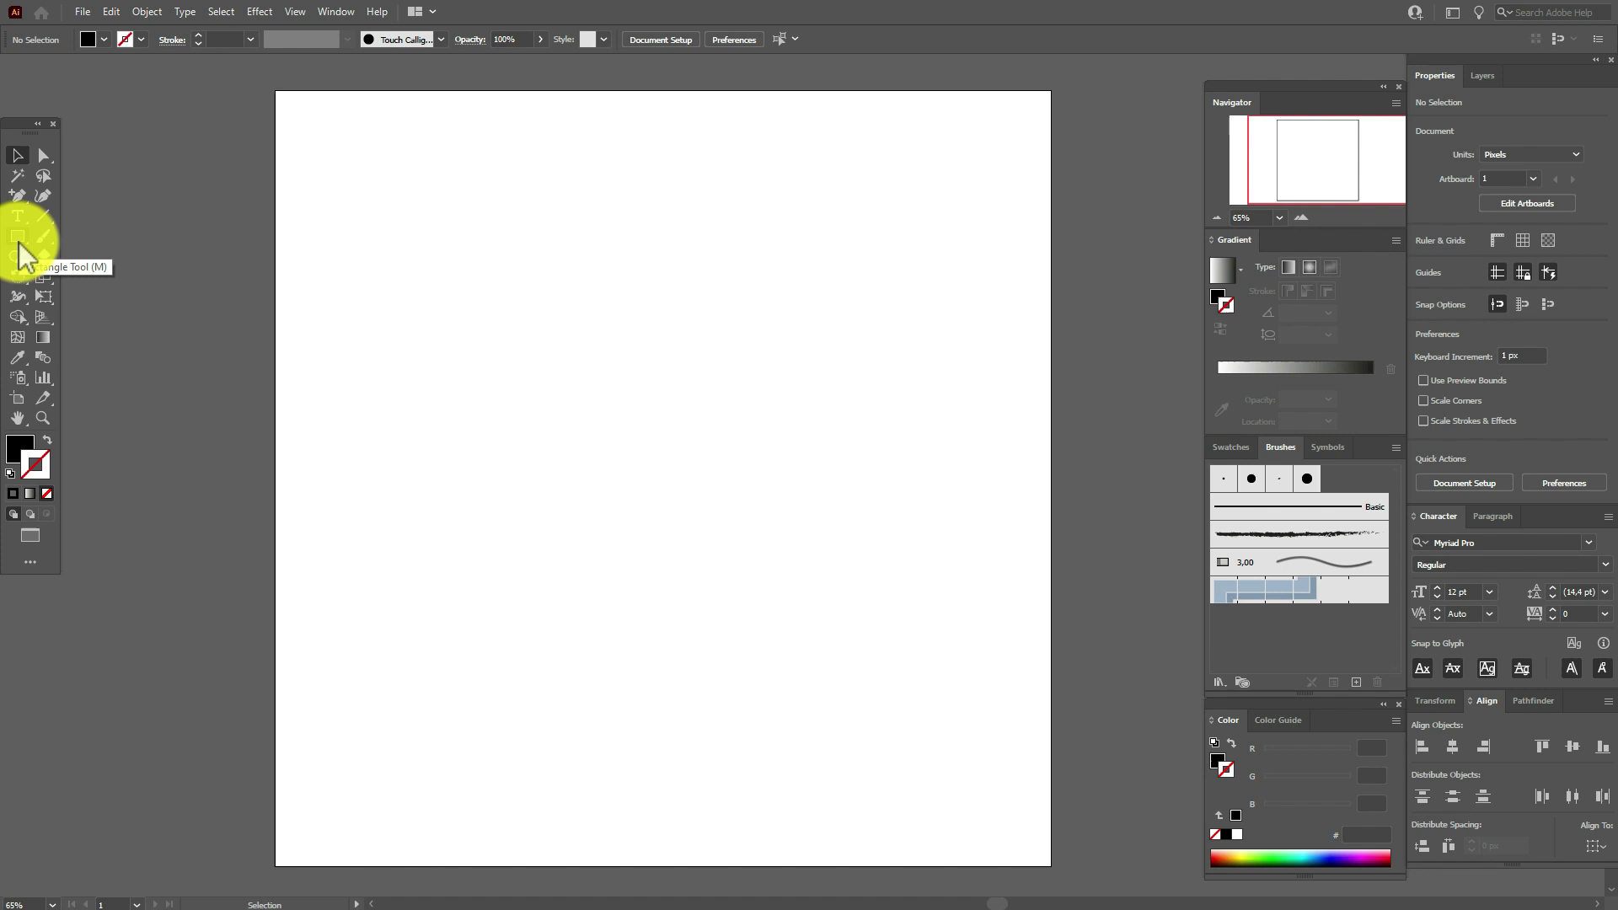
- Draw a black square and apply a 79% Pucker & Bloat effect to form a four-petal flower
{"action": "left_click", "coordinate": [19, 240]}
{"action": "left_click_drag", "start_coordinate": [515, 280], "coordinate": [830, 632]}
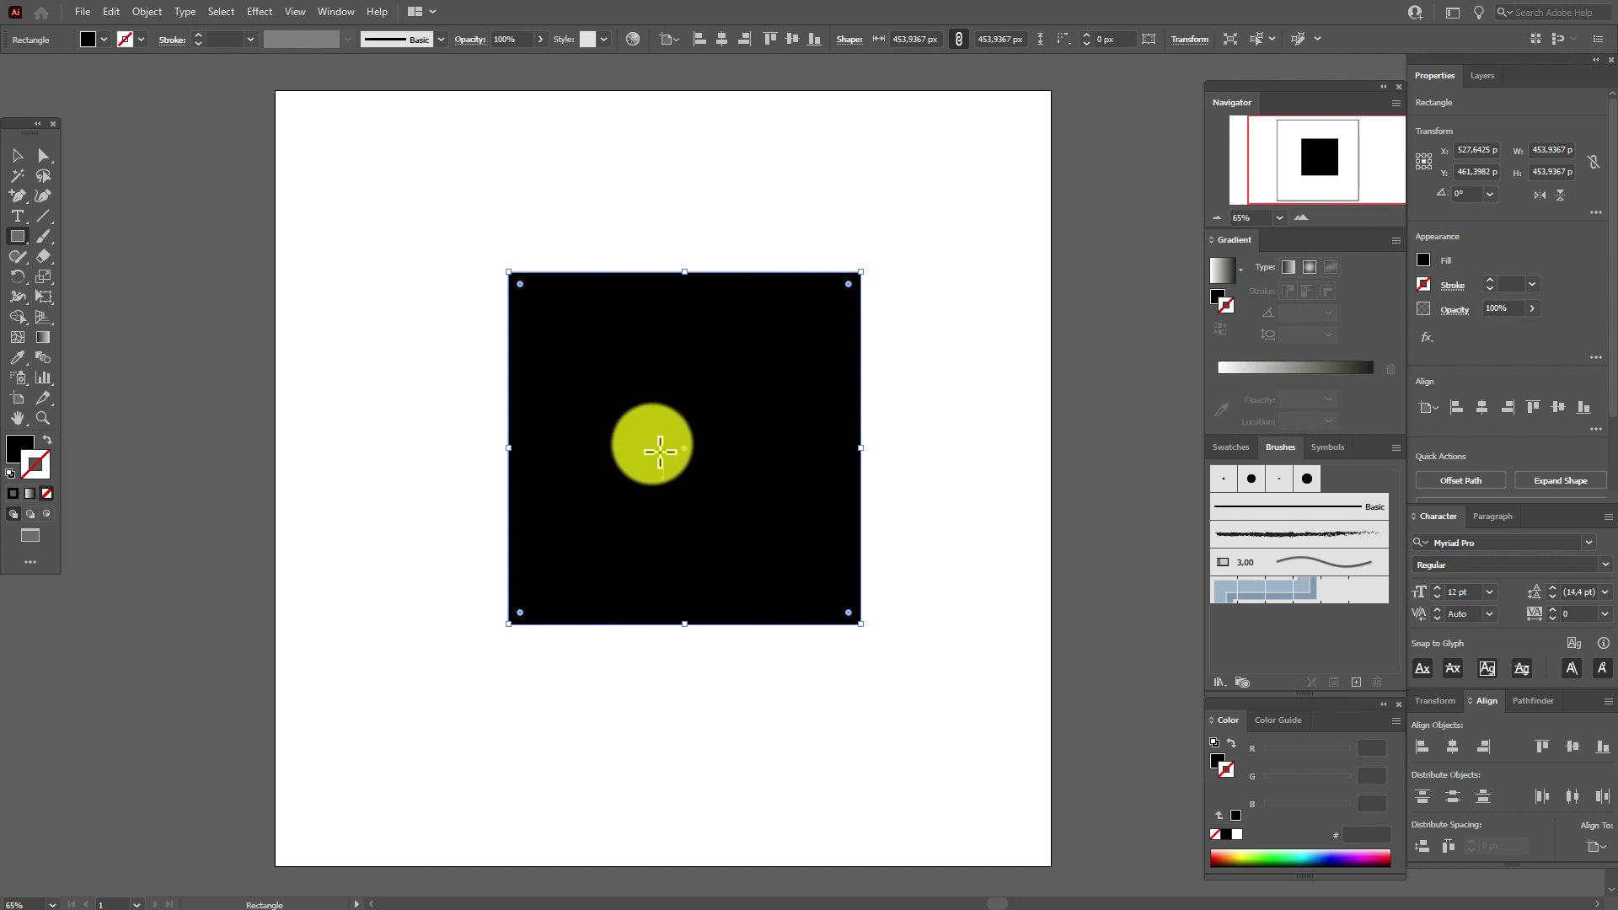
{"action": "left_click", "coordinate": [261, 11]}
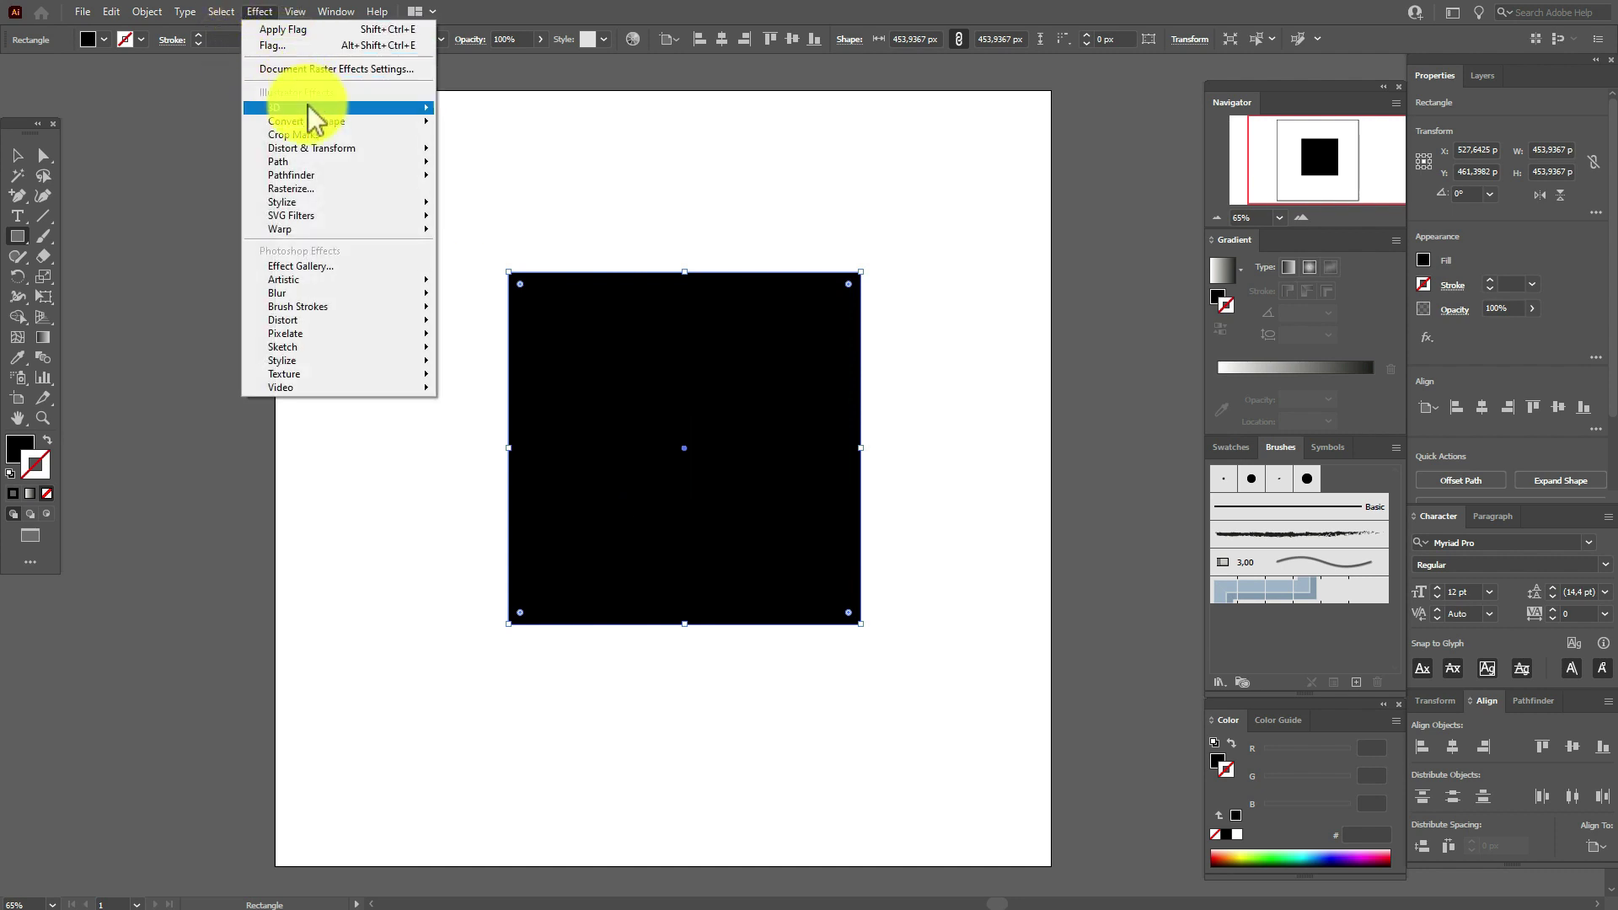
{"action": "mouse_move", "coordinate": [319, 149]}
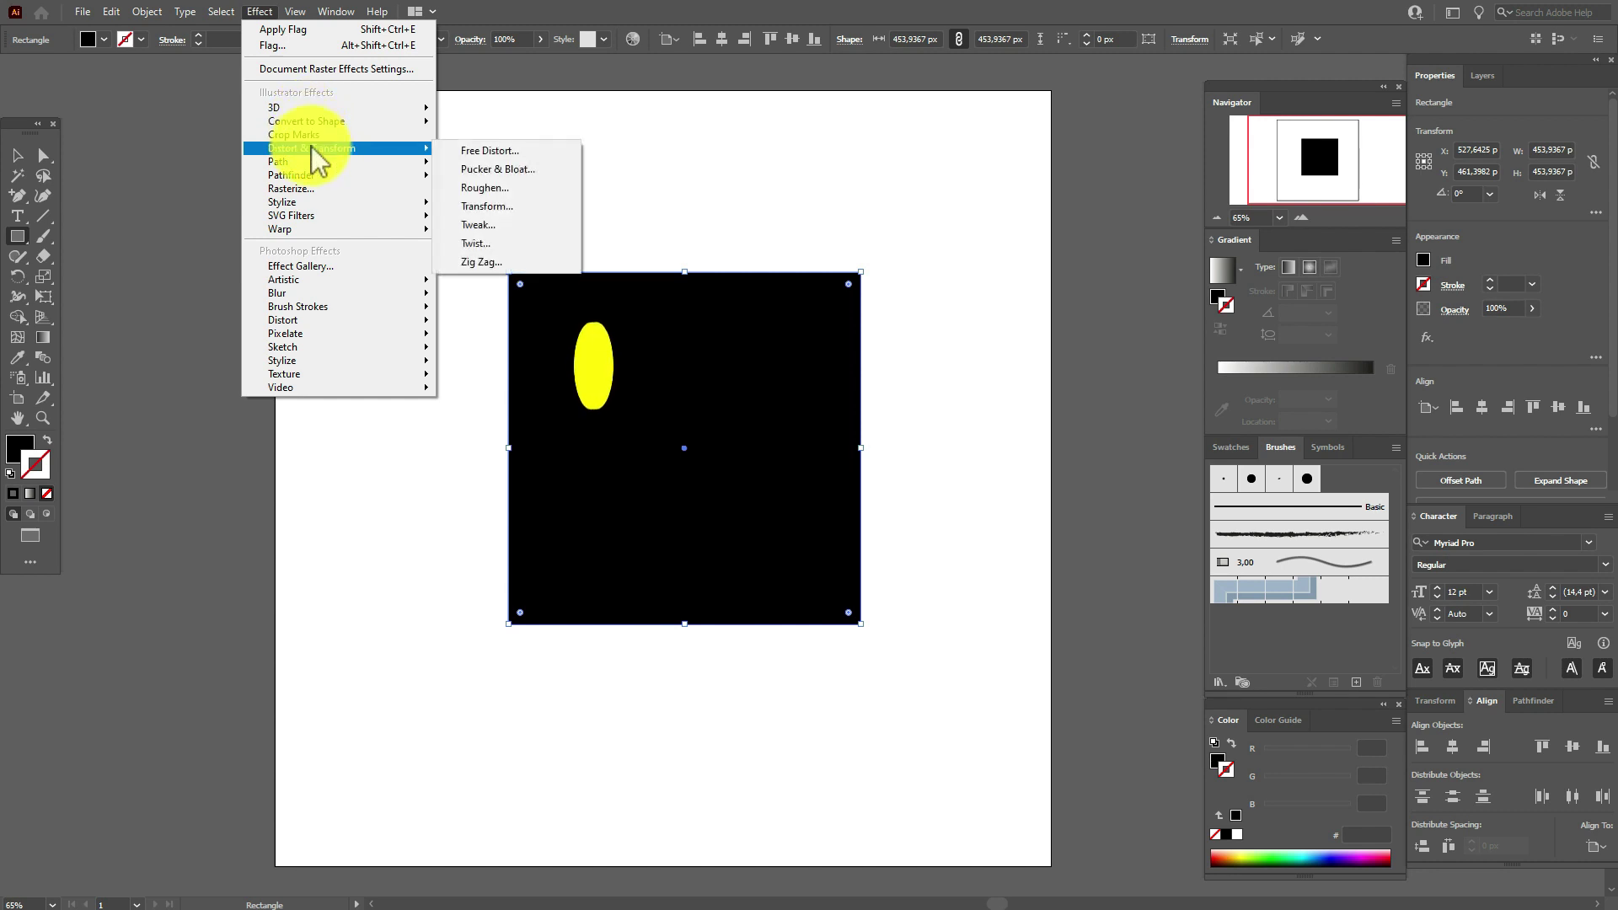
{"action": "left_click", "coordinate": [498, 172]}
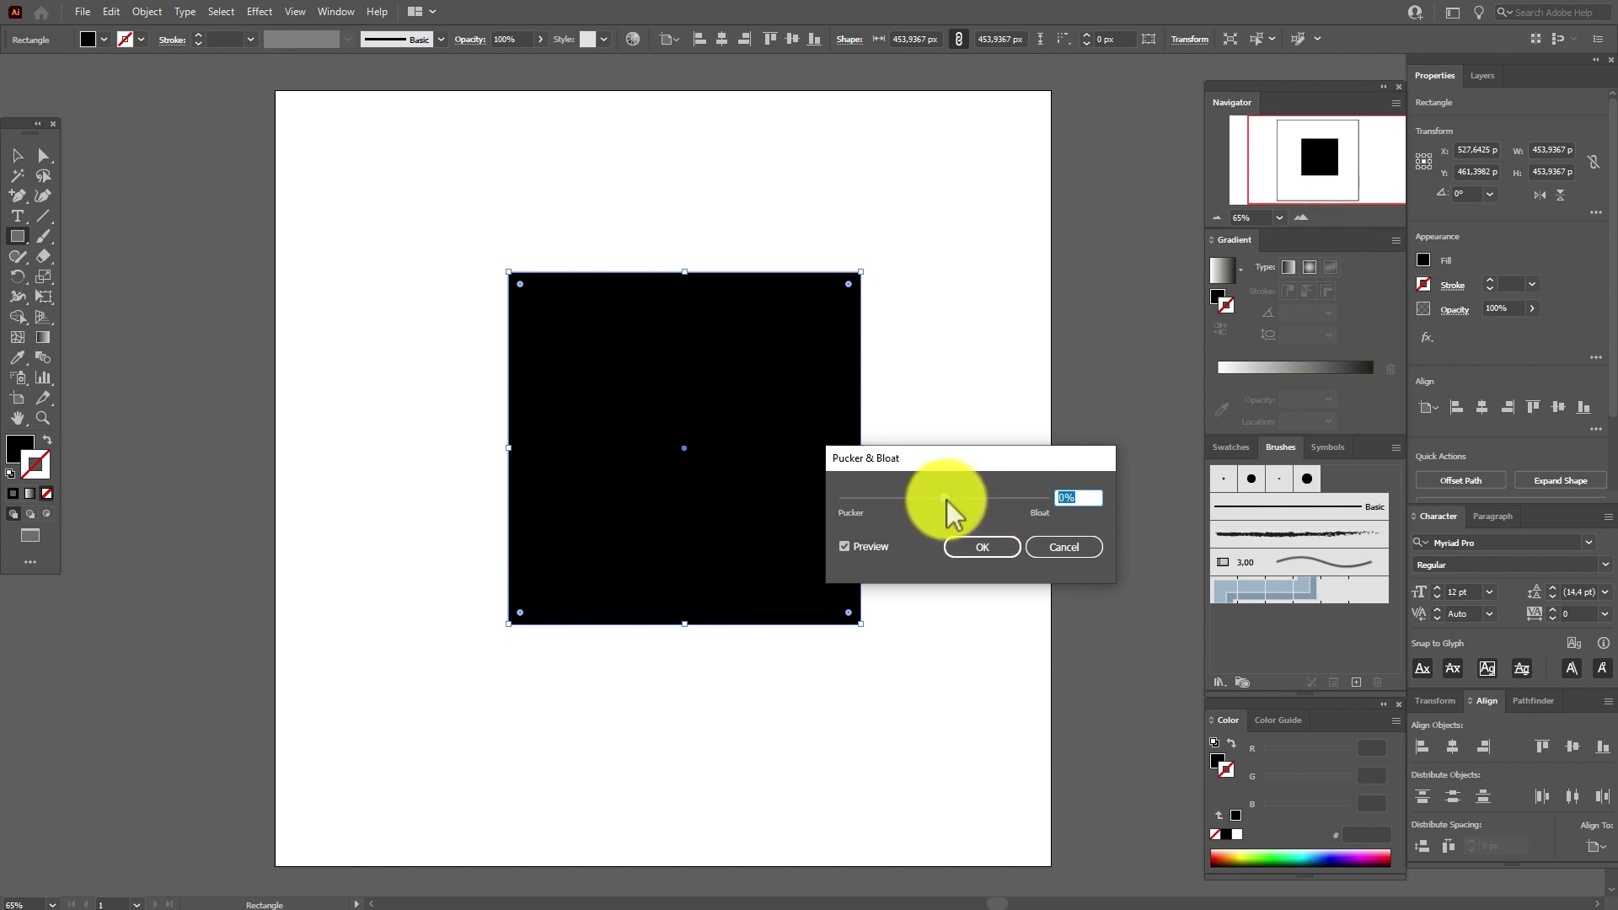
{"action": "left_click_drag", "start_coordinate": [948, 499], "coordinate": [986, 501]}
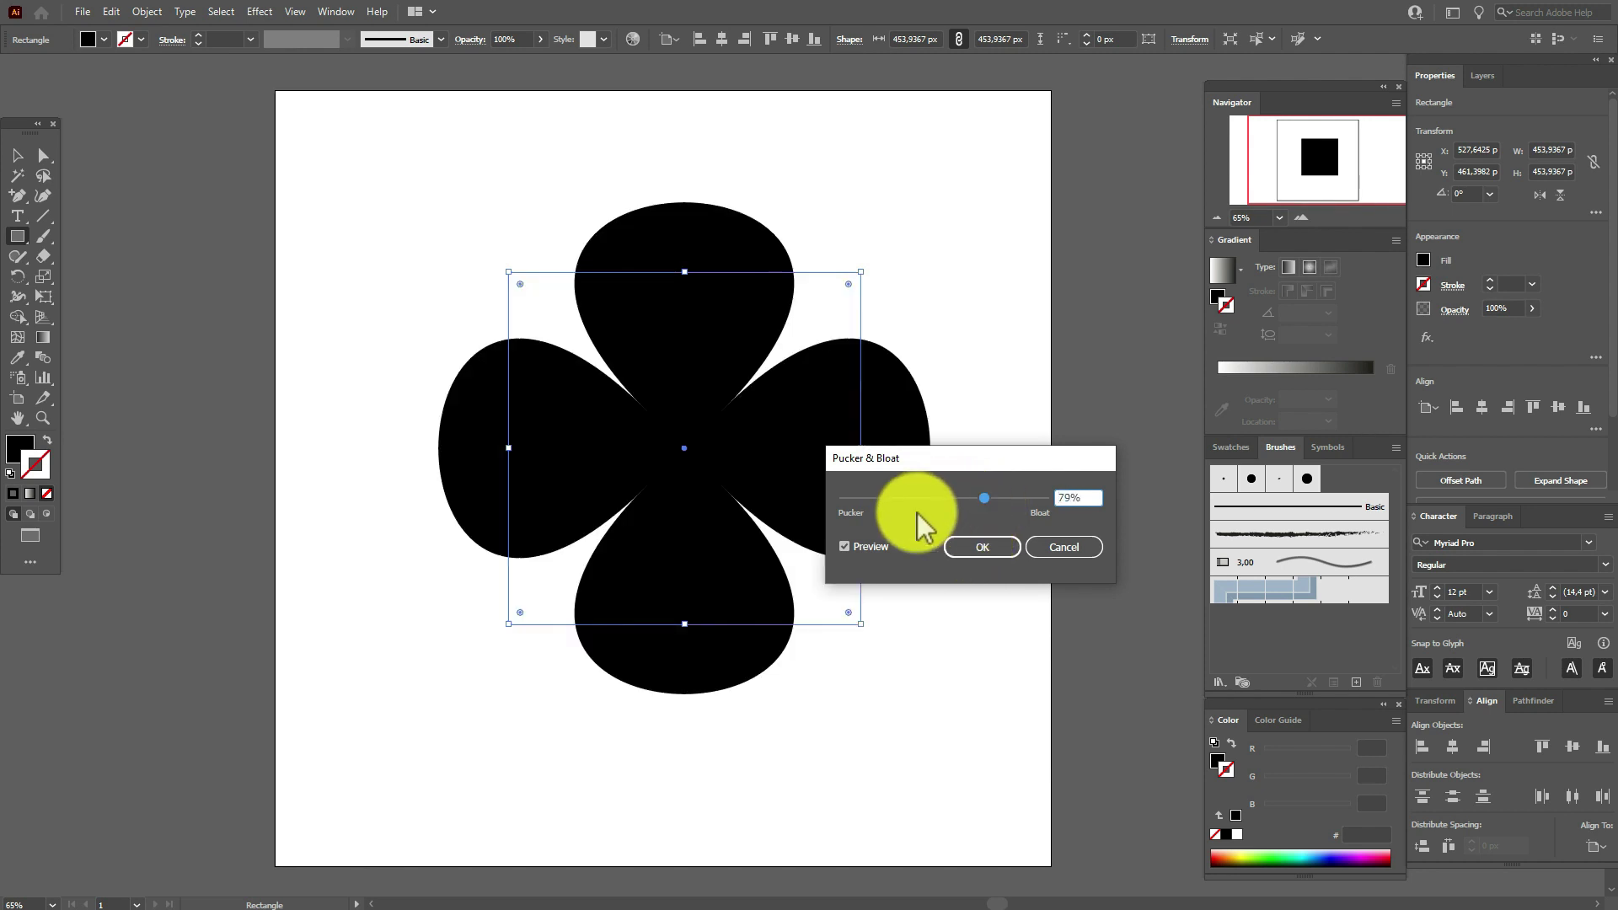
{"action": "left_click", "coordinate": [1001, 554]}
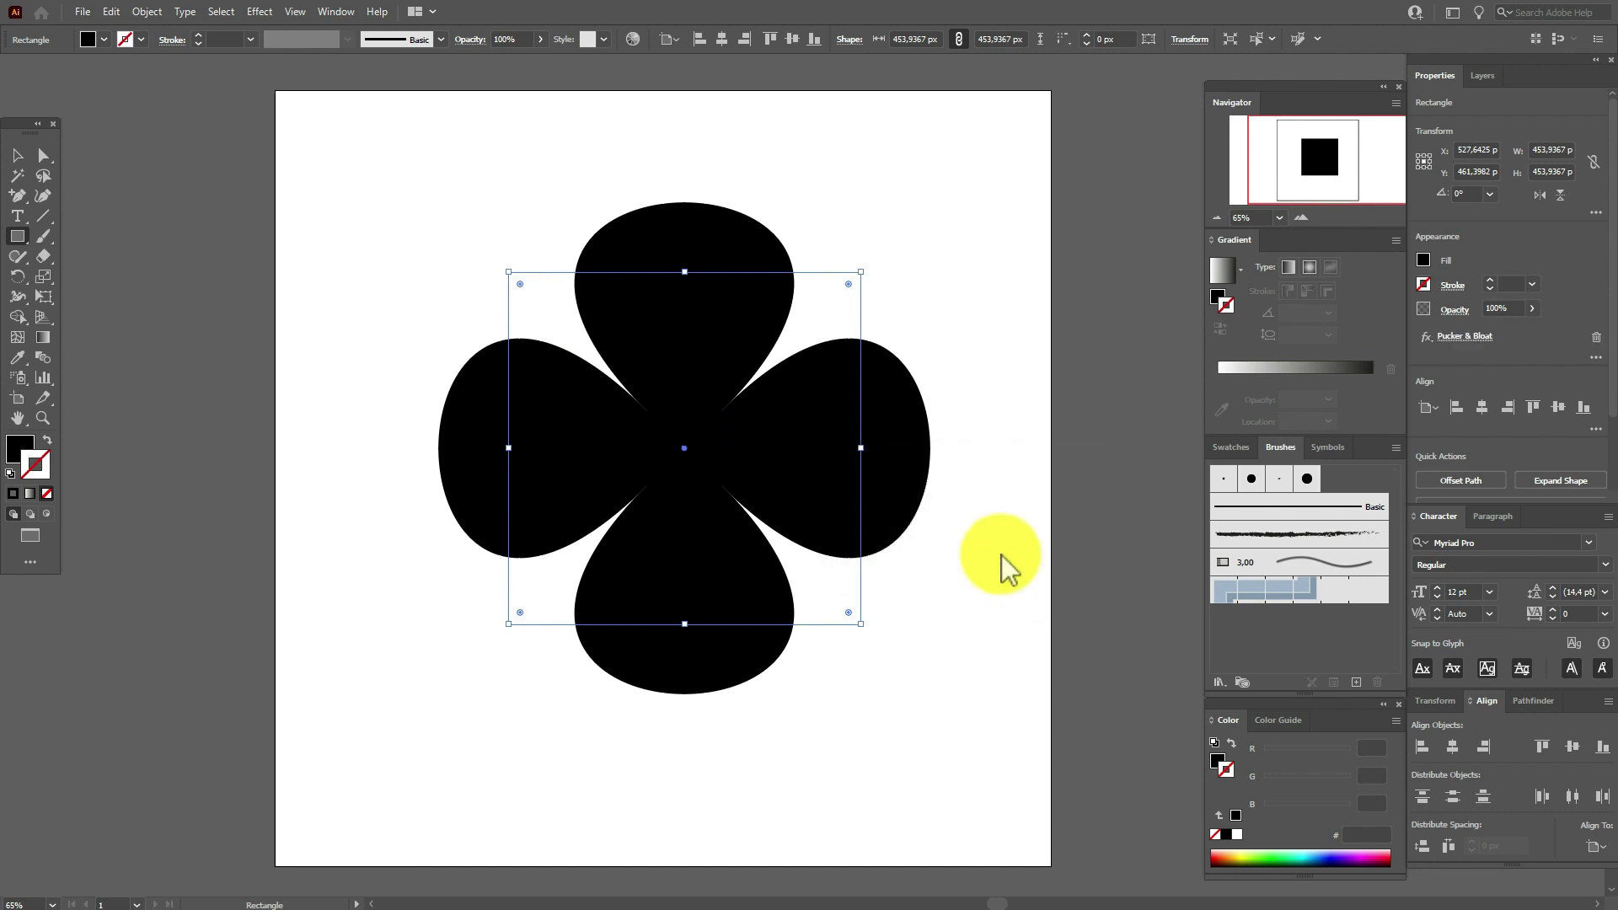
- Scale the flower up slightly and move it up and to the left
{"action": "left_click", "coordinate": [19, 159]}
{"action": "left_click_drag", "start_coordinate": [685, 271], "coordinate": [643, 251]}
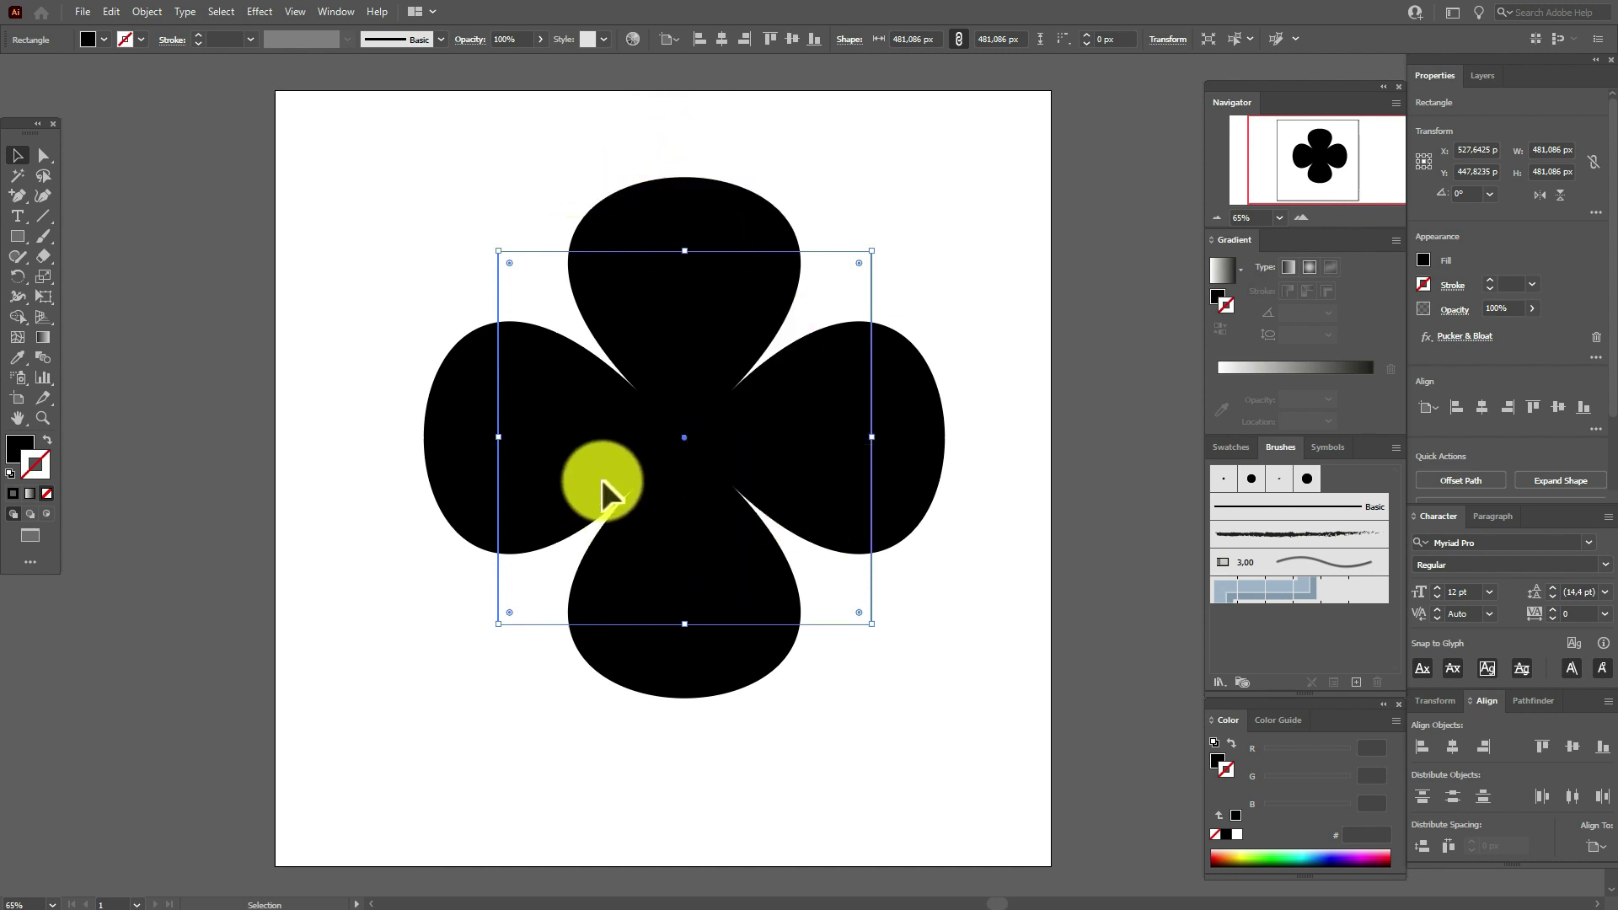
{"action": "left_click", "coordinate": [44, 157]}
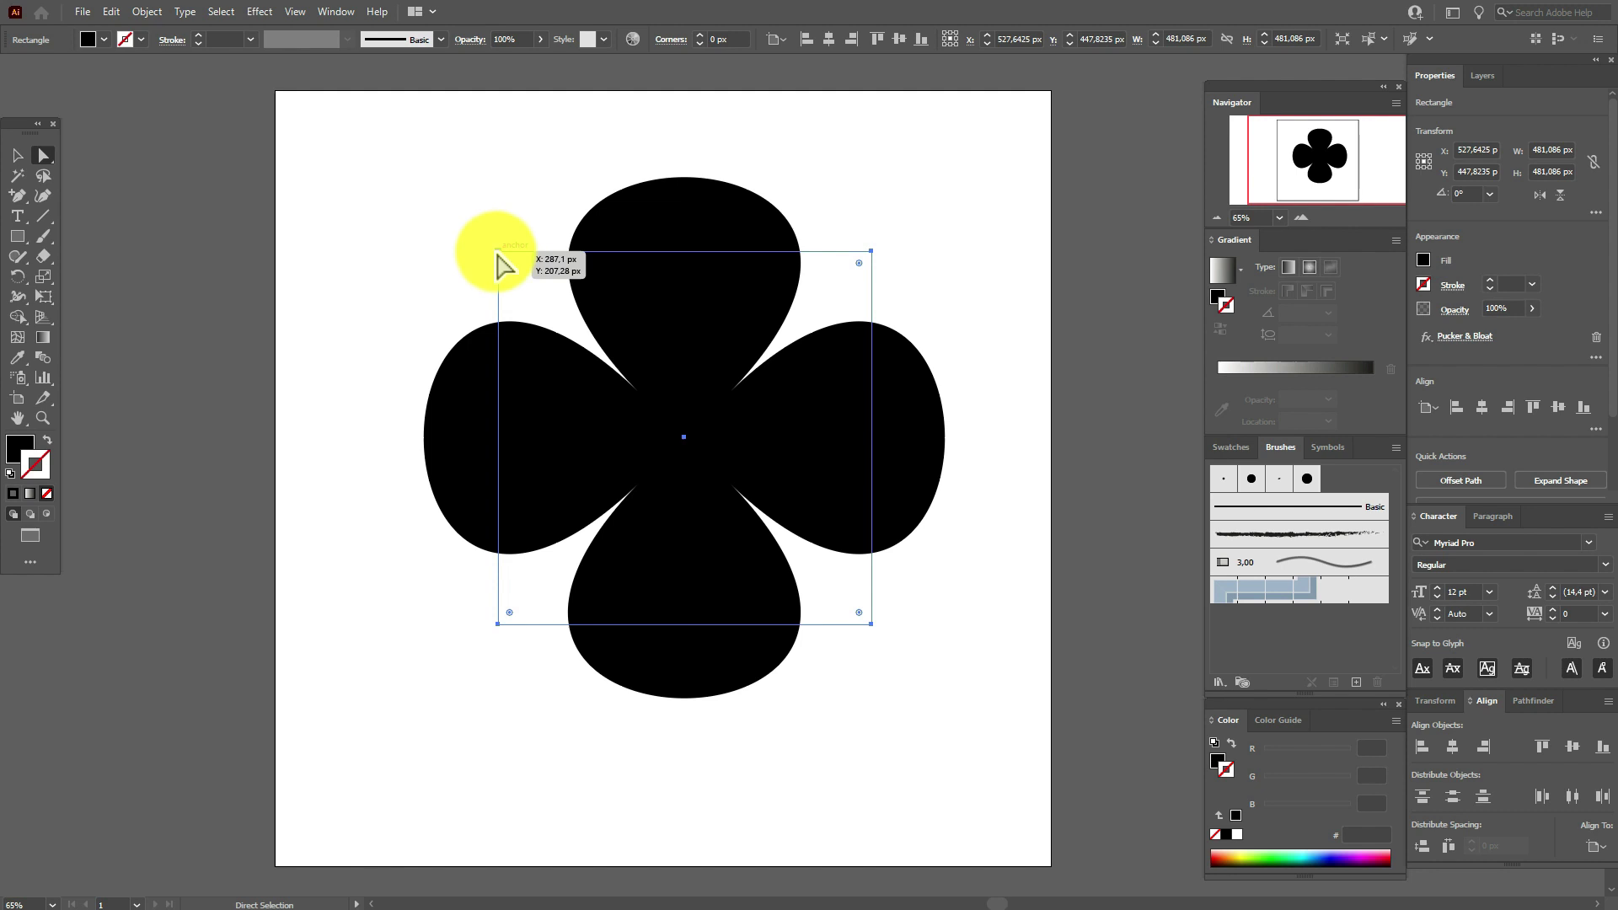
{"action": "left_click_drag", "start_coordinate": [497, 254], "coordinate": [475, 200]}
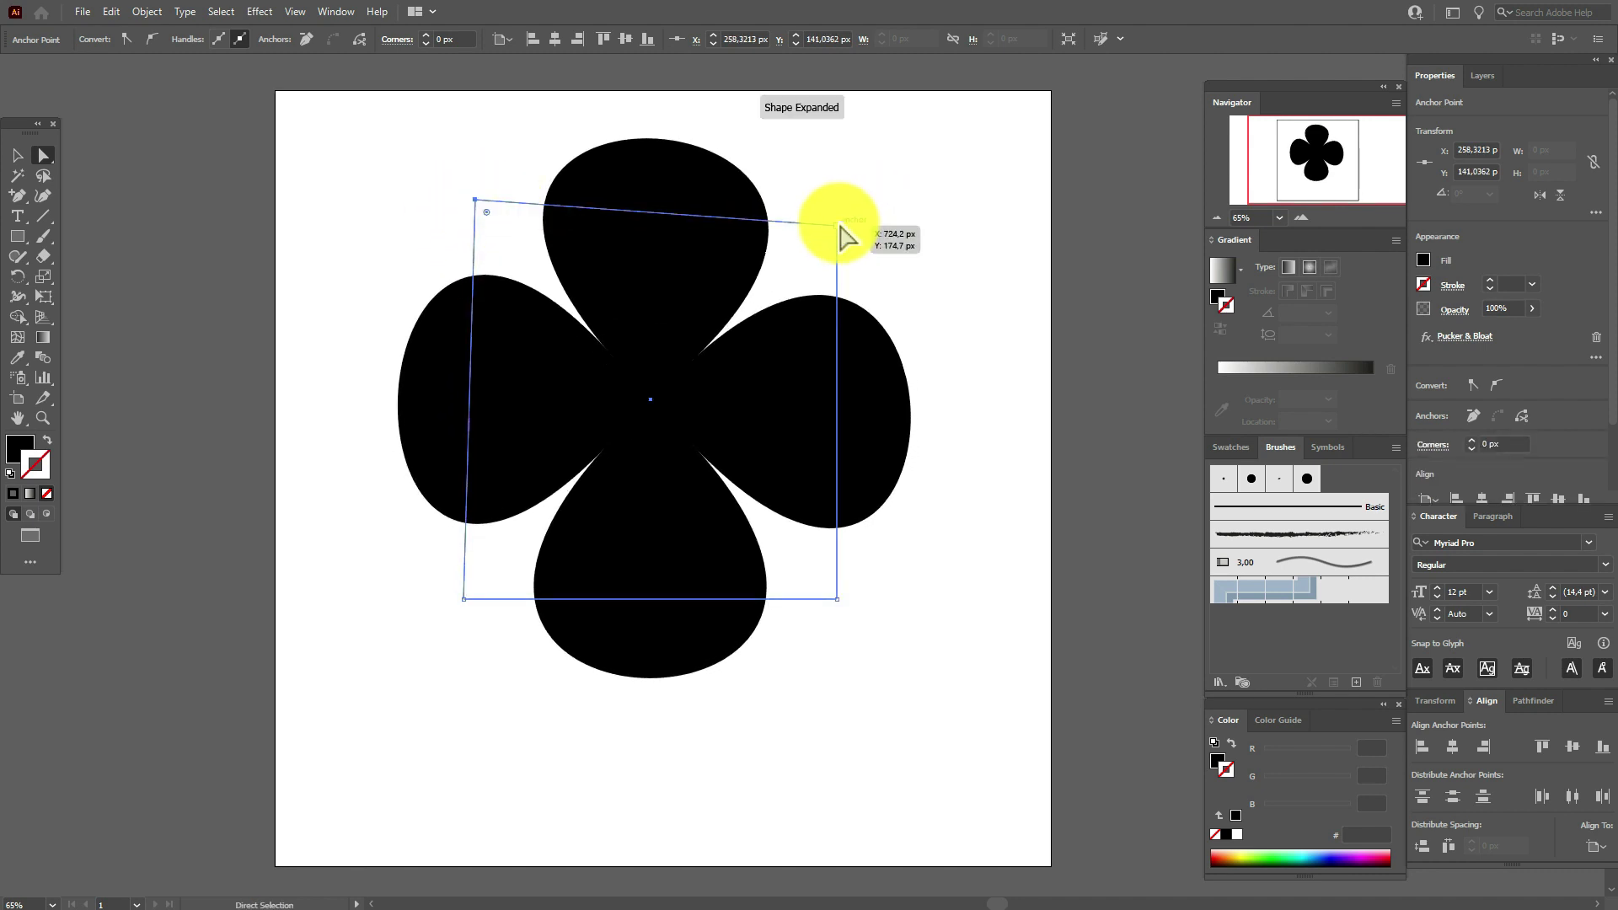
- Drag a corner anchor of the underlying square, then undo the edit with Ctrl+Z
{"action": "left_click_drag", "start_coordinate": [840, 224], "coordinate": [850, 193]}
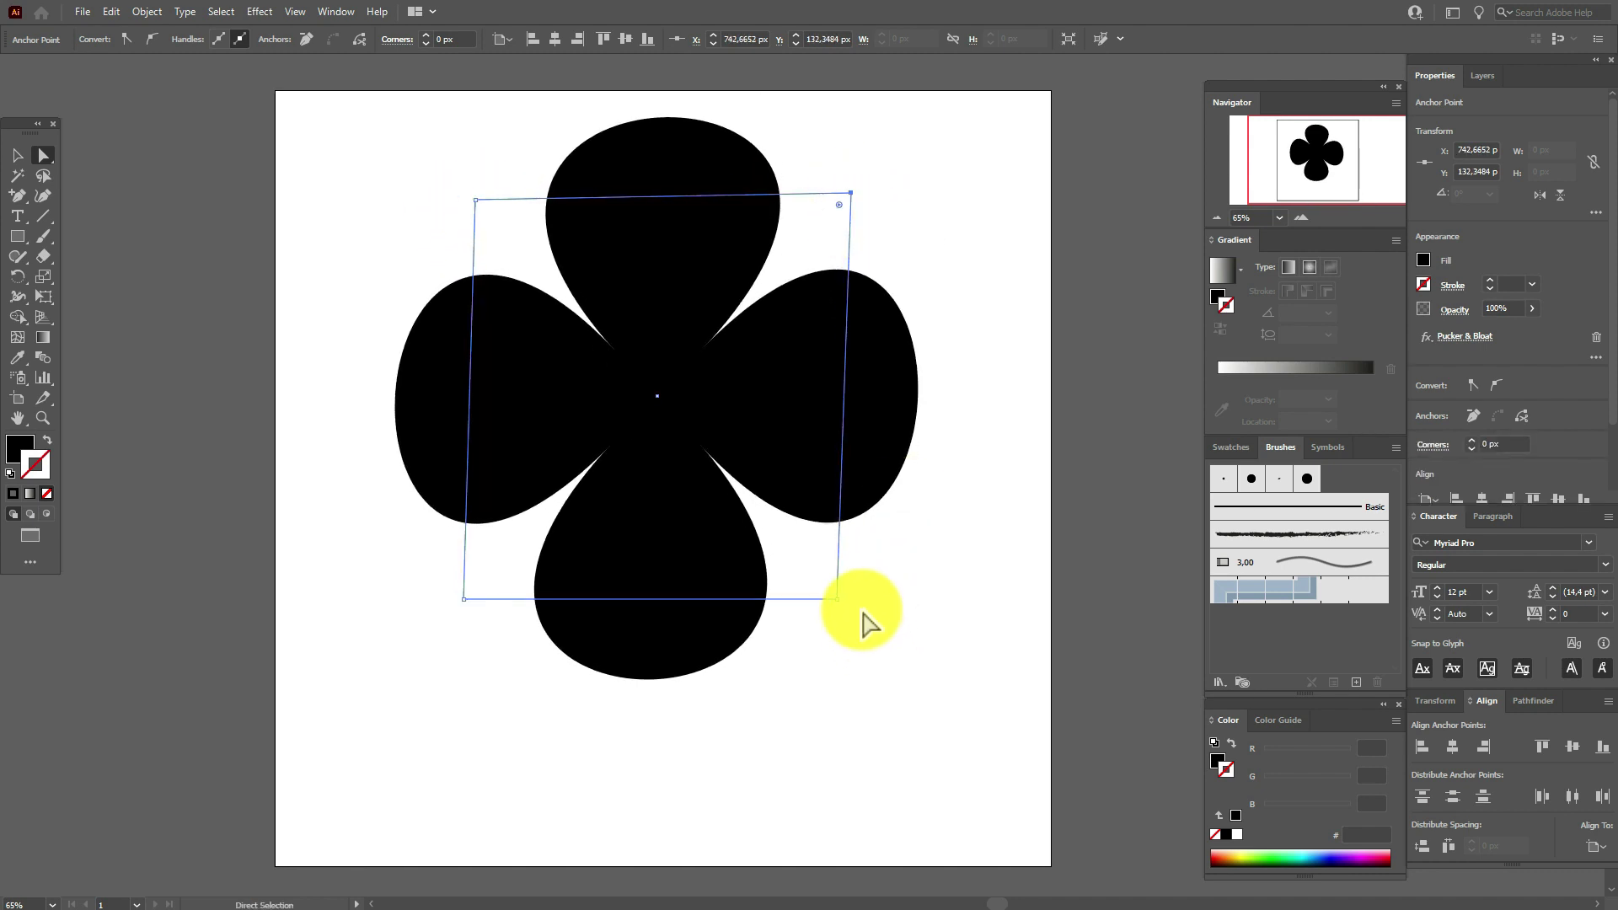
{"action": "key", "text": "ctrl"}
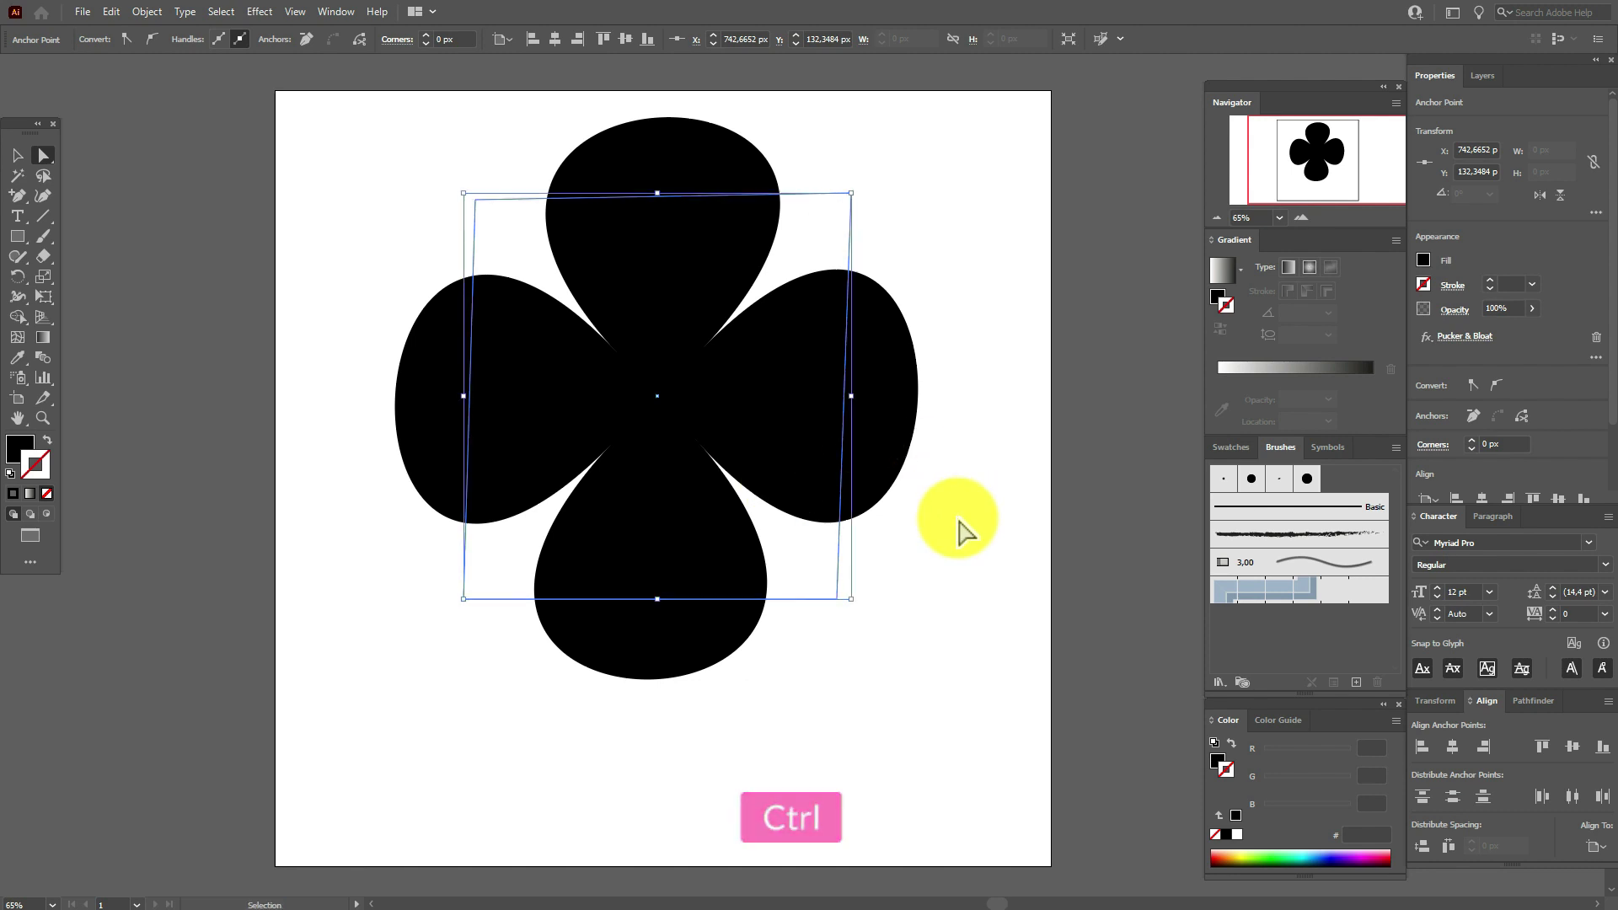
{"action": "key", "text": "ctrl+z"}
{"action": "key", "text": "ctrl+z"}
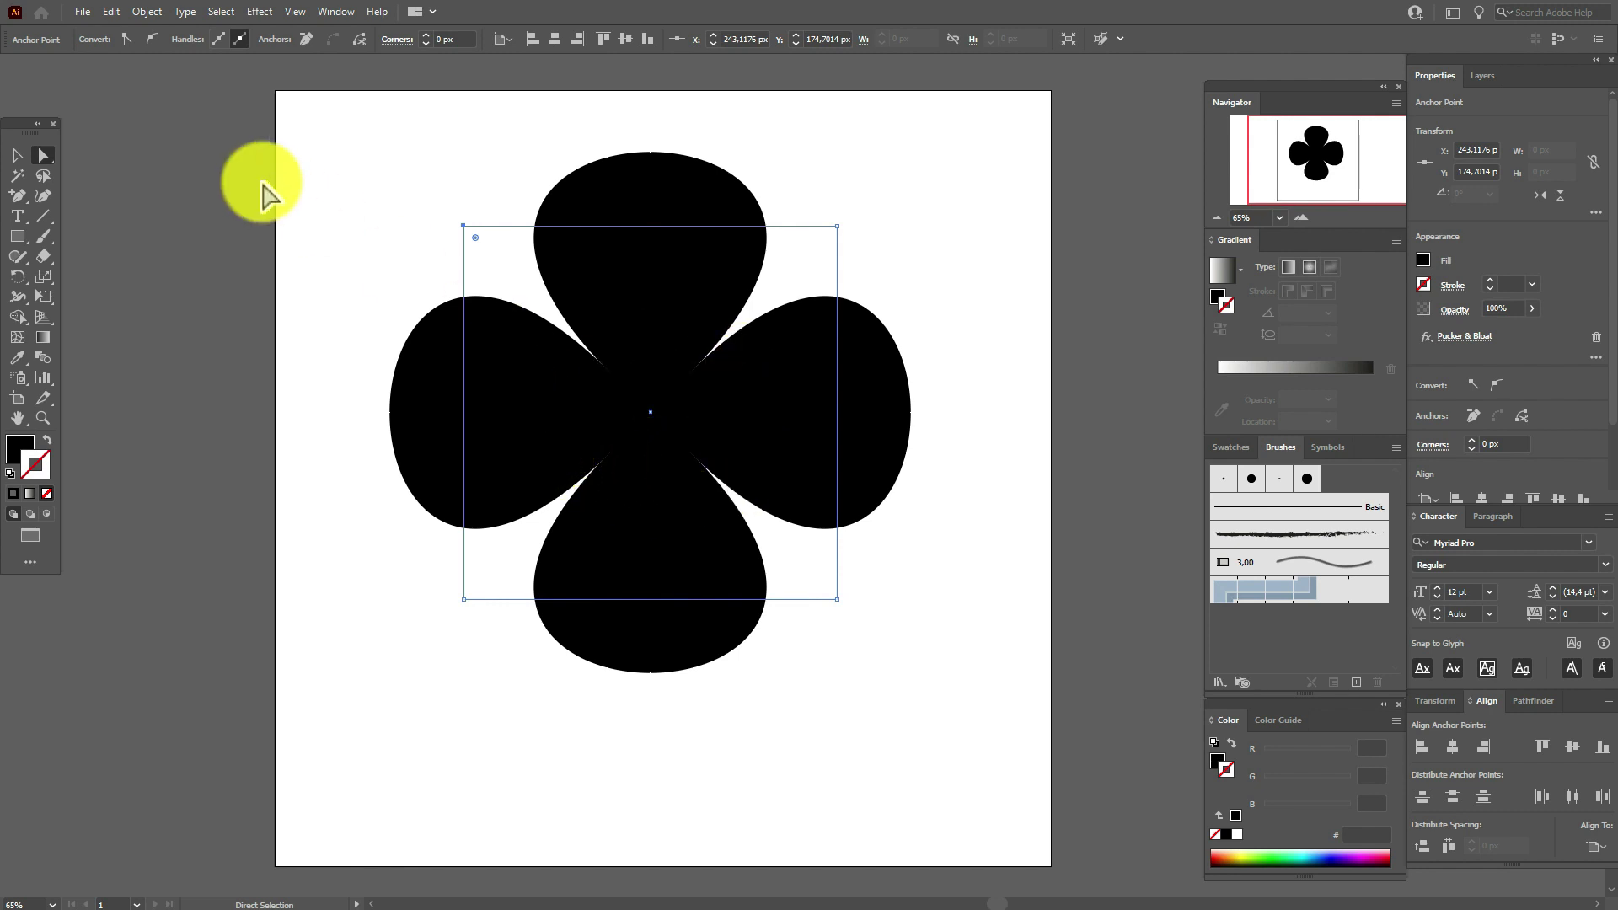
- Expand the flower's appearance into an editable path and pull an upper-right inner anchor
{"action": "left_click", "coordinate": [155, 12]}
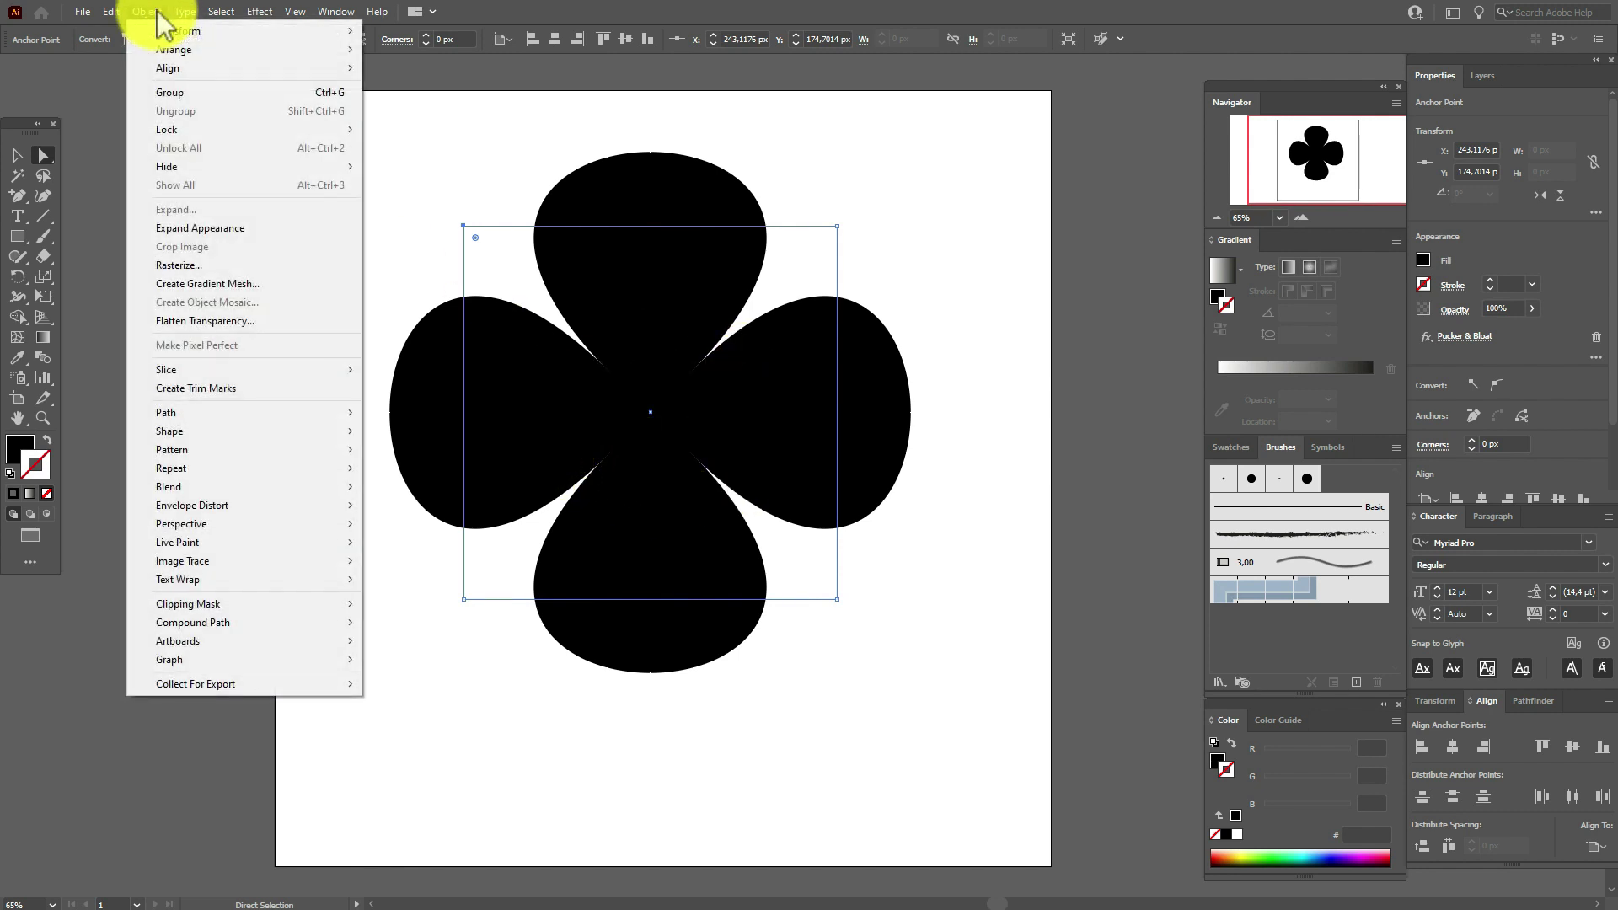
{"action": "left_click", "coordinate": [235, 234]}
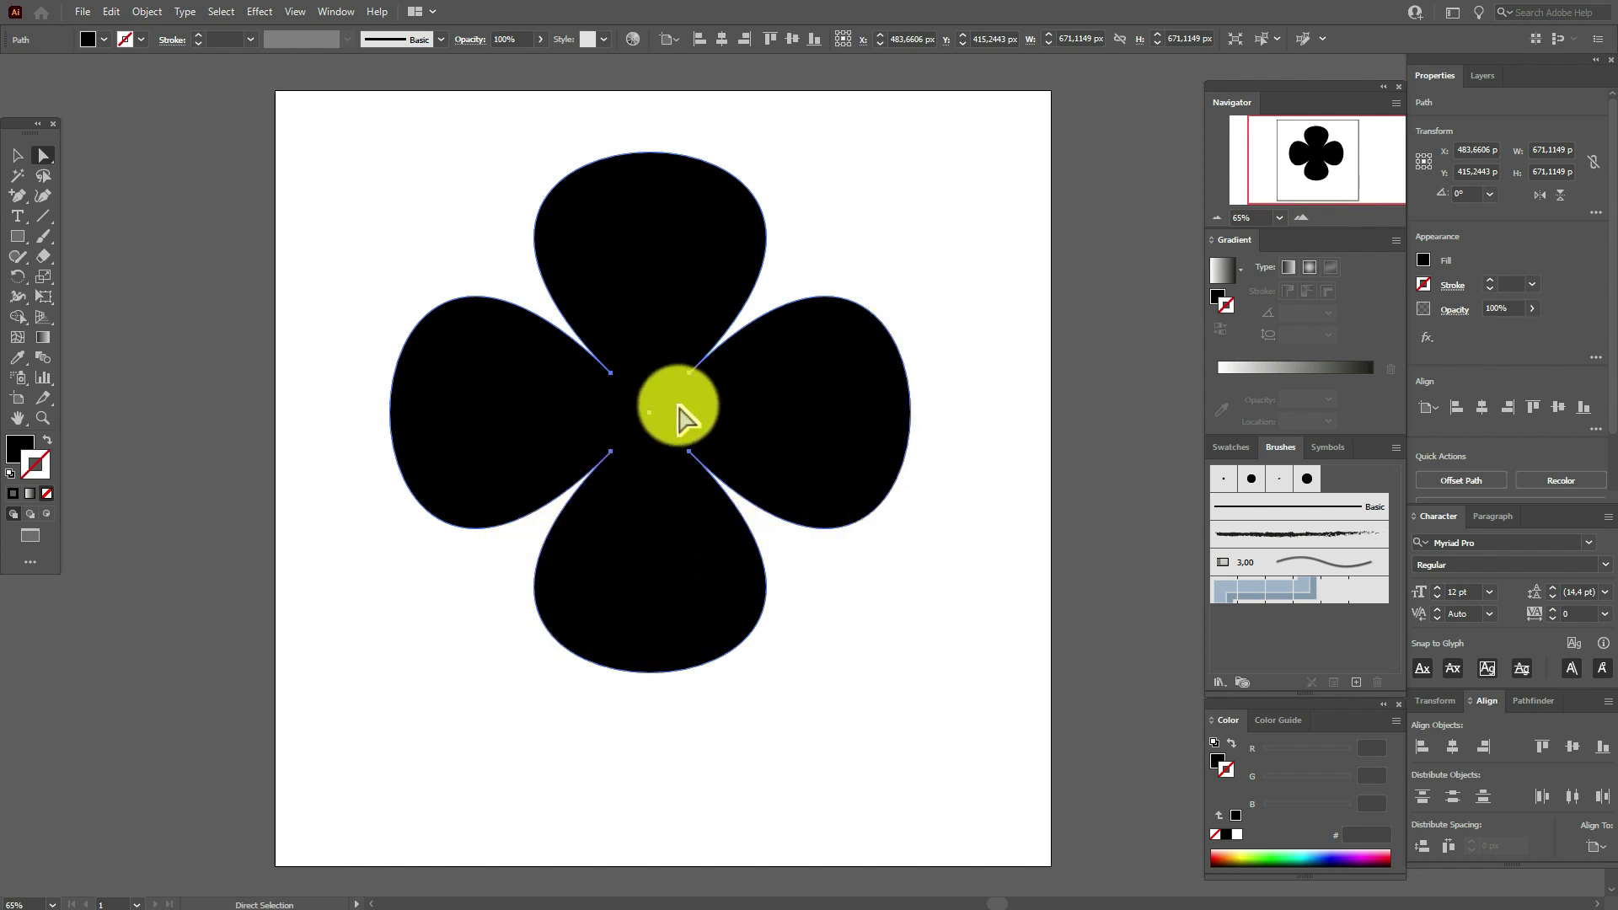
{"action": "left_click_drag", "start_coordinate": [689, 374], "coordinate": [759, 329]}
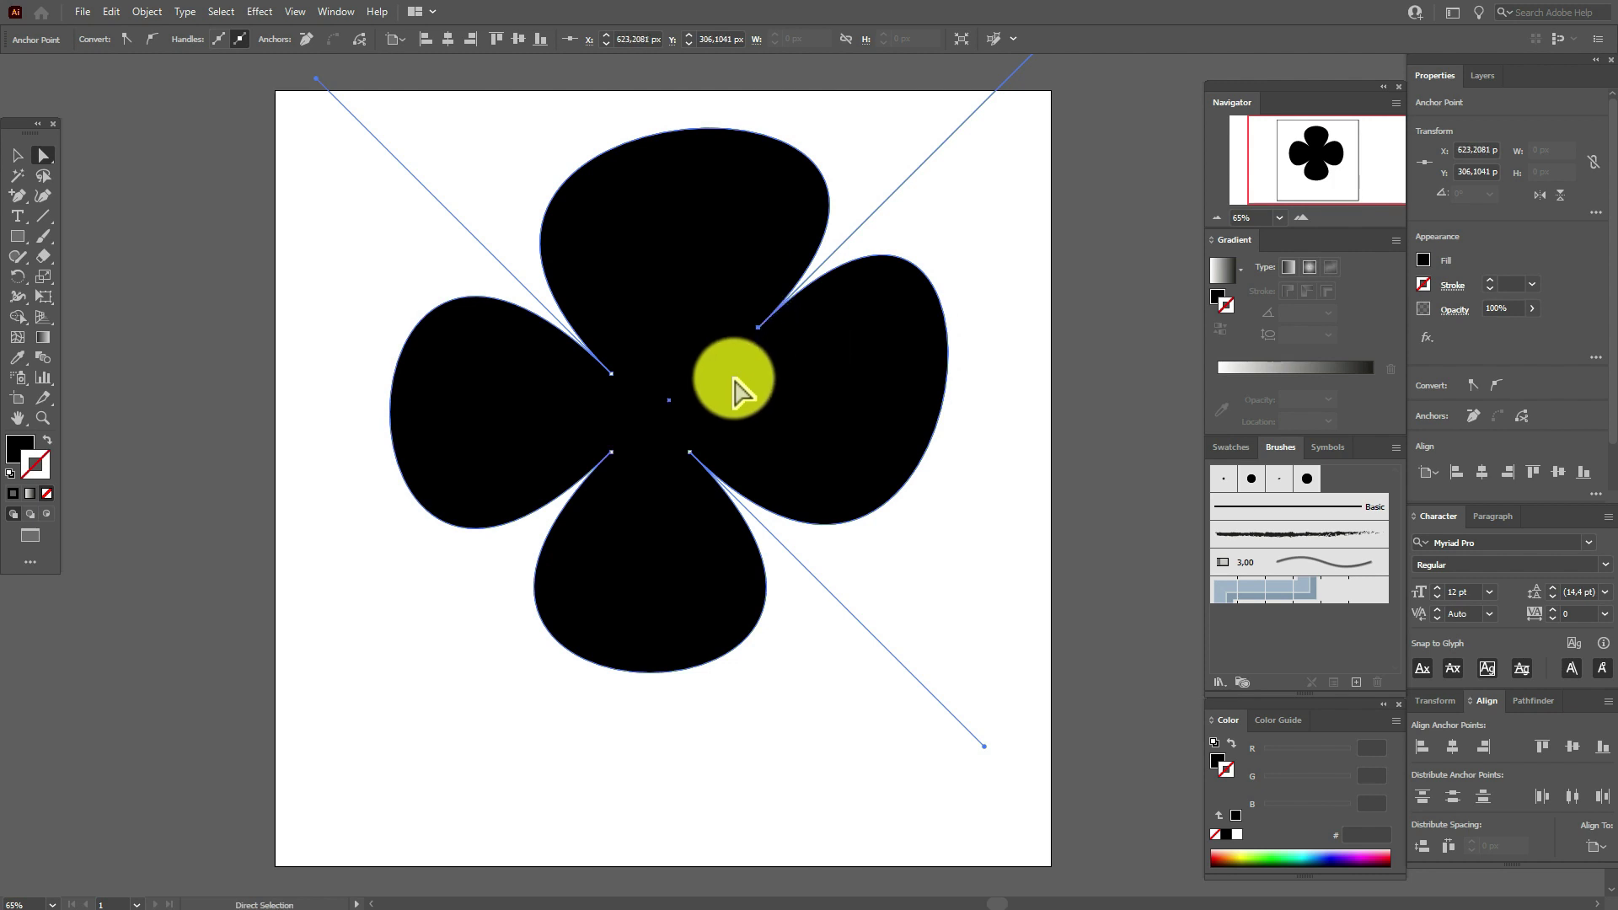
- Add an anchor on the left petal, drag it outward, and move the clover slightly down
{"action": "left_click", "coordinate": [26, 200]}
{"action": "left_click", "coordinate": [389, 410]}
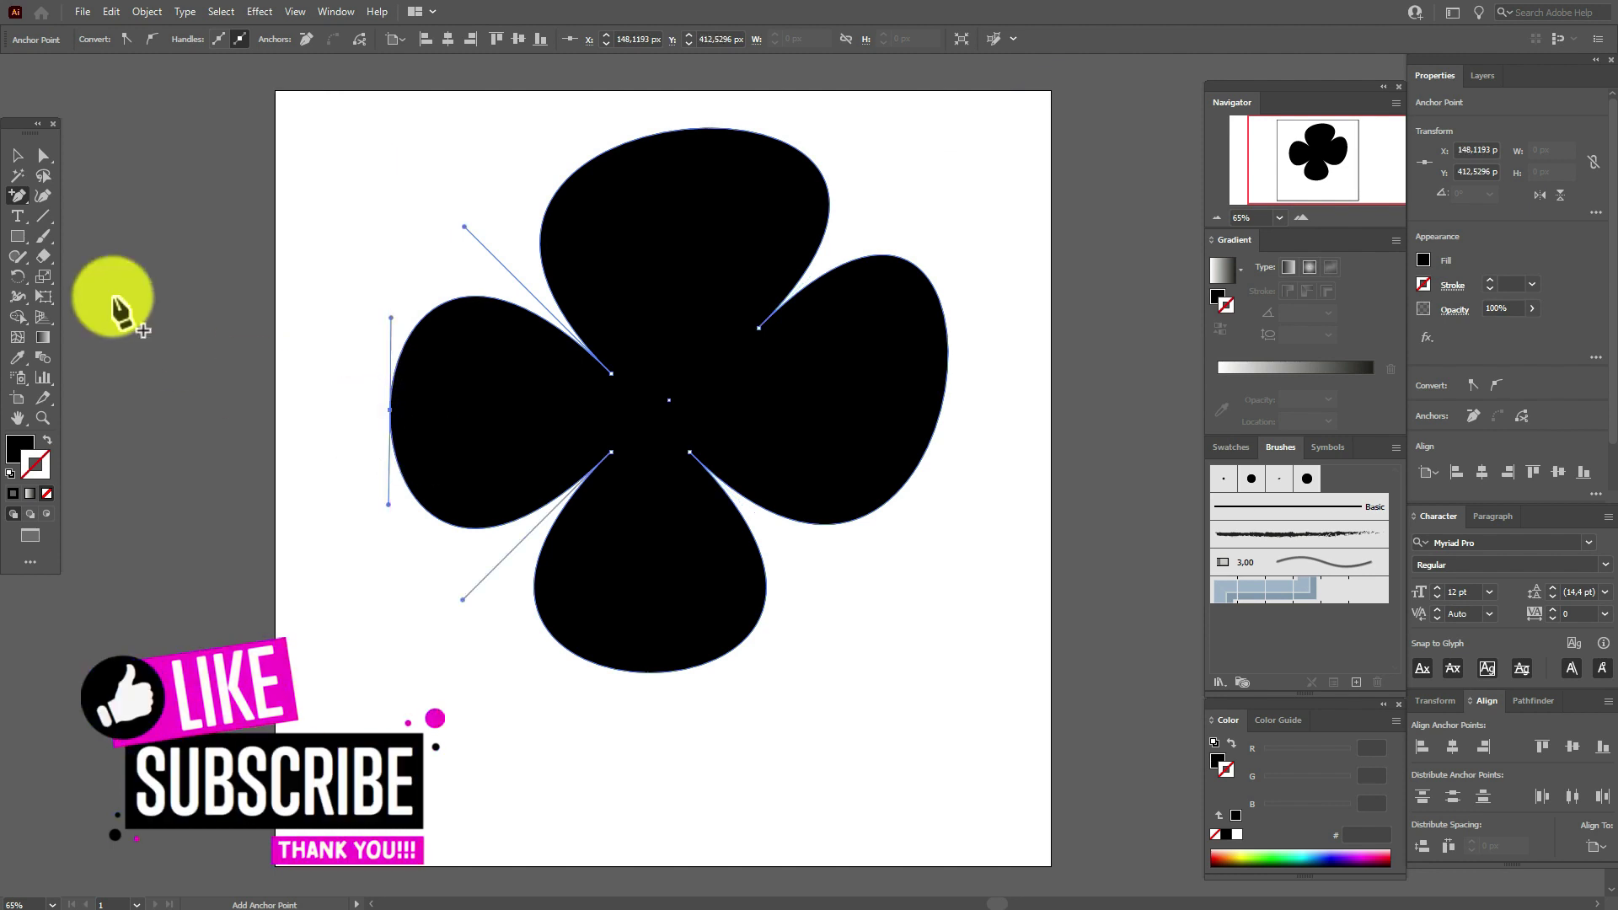
{"action": "left_click", "coordinate": [43, 157]}
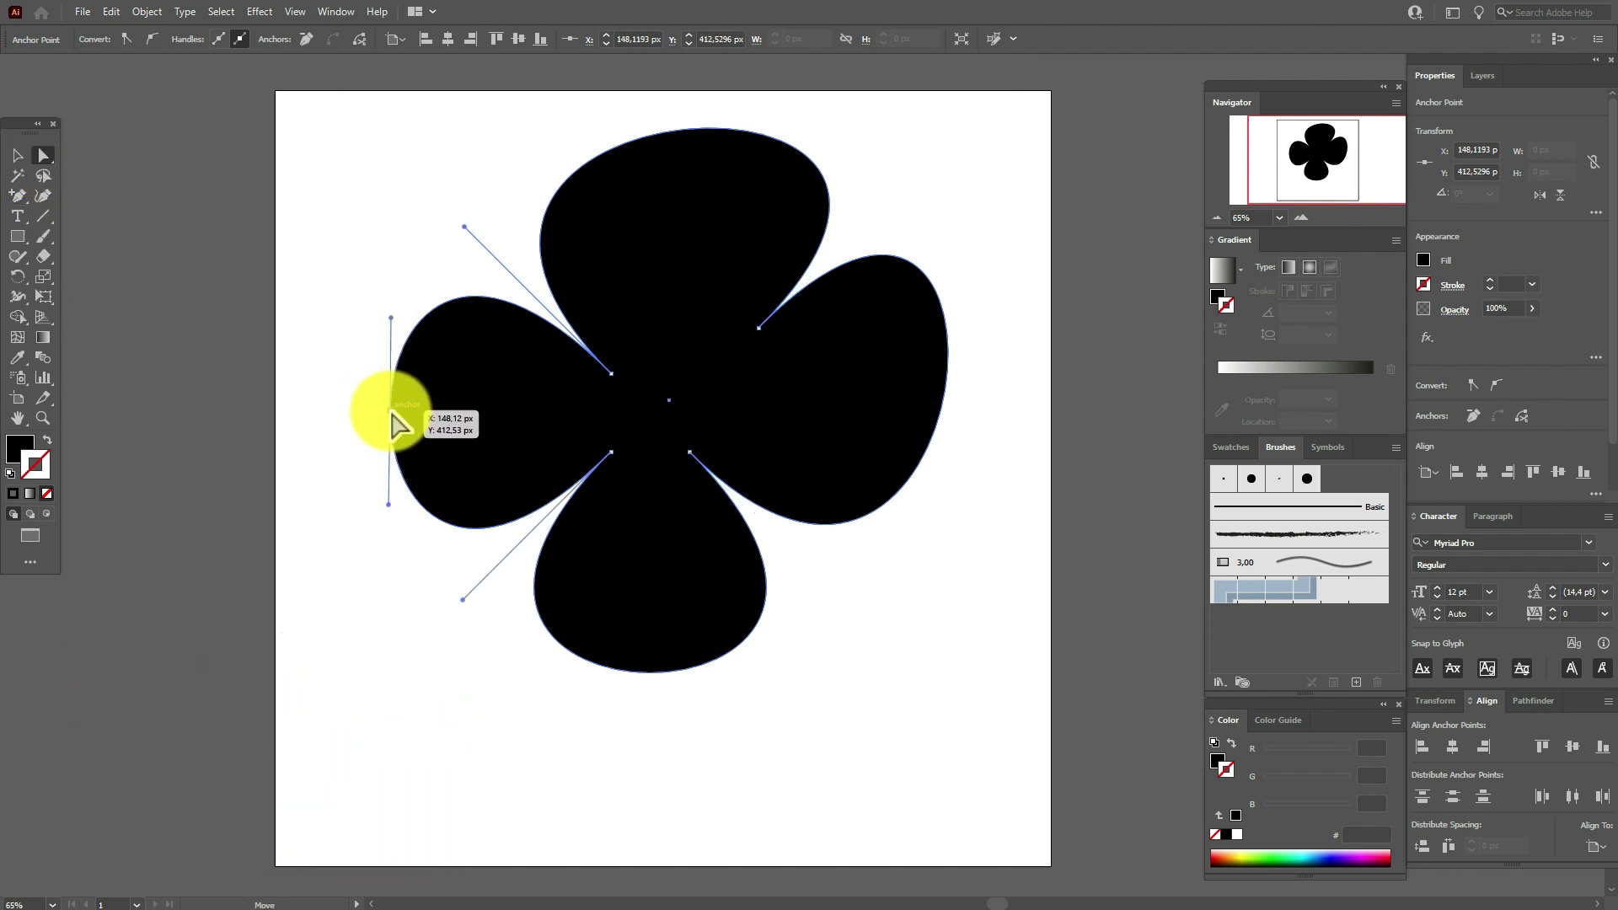
{"action": "left_click_drag", "start_coordinate": [391, 415], "coordinate": [324, 416]}
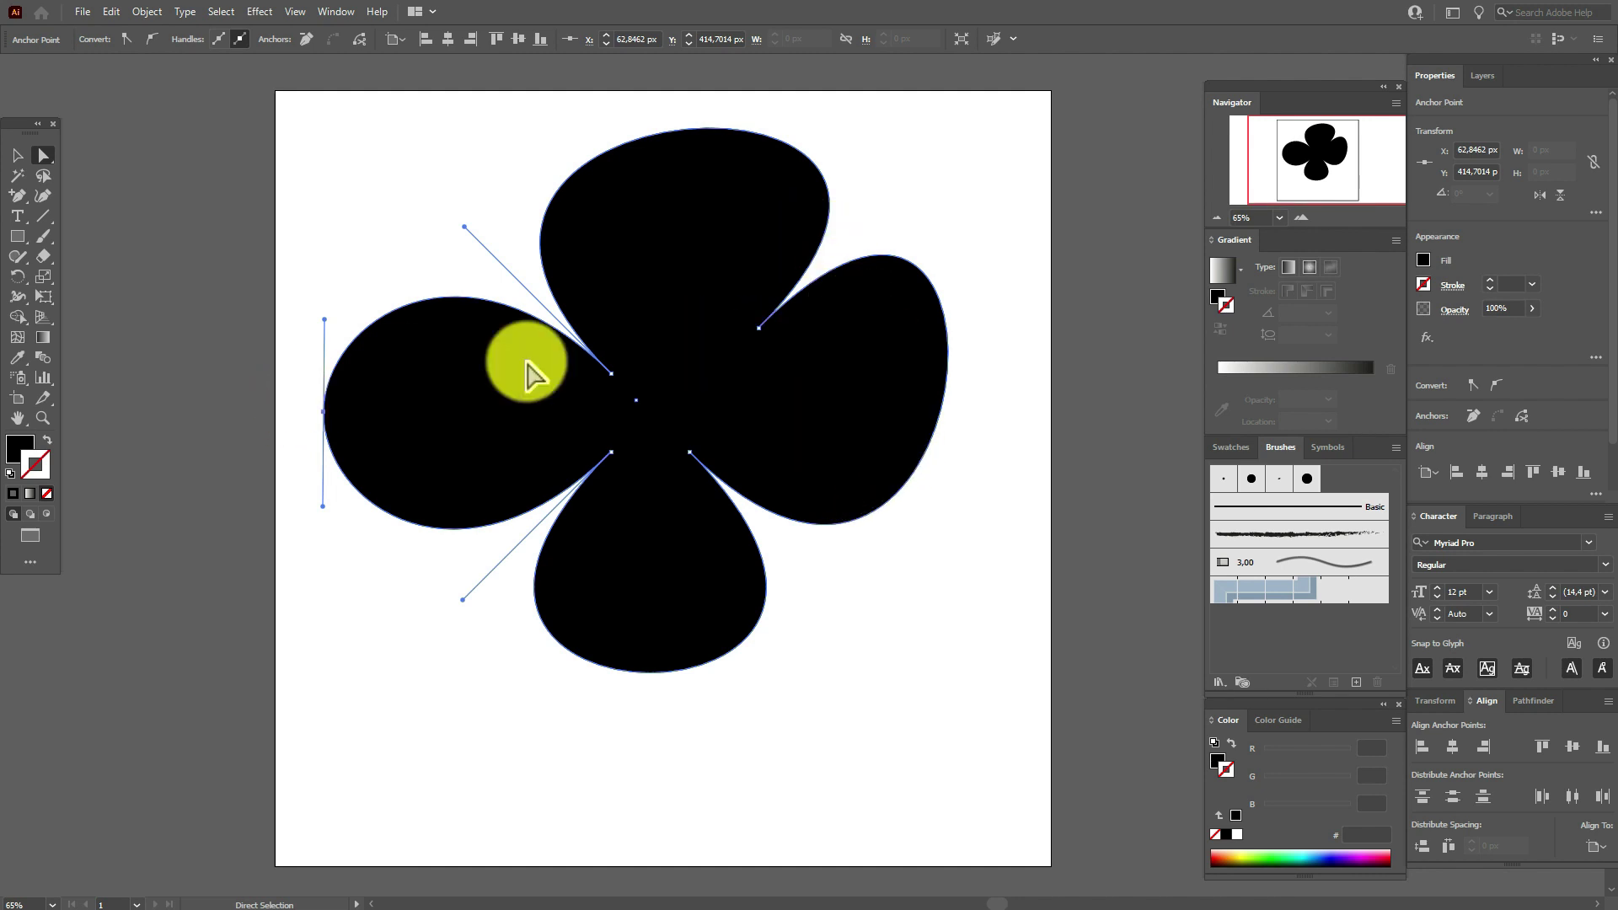
{"action": "left_click", "coordinate": [17, 155]}
{"action": "left_click_drag", "start_coordinate": [627, 260], "coordinate": [665, 334]}
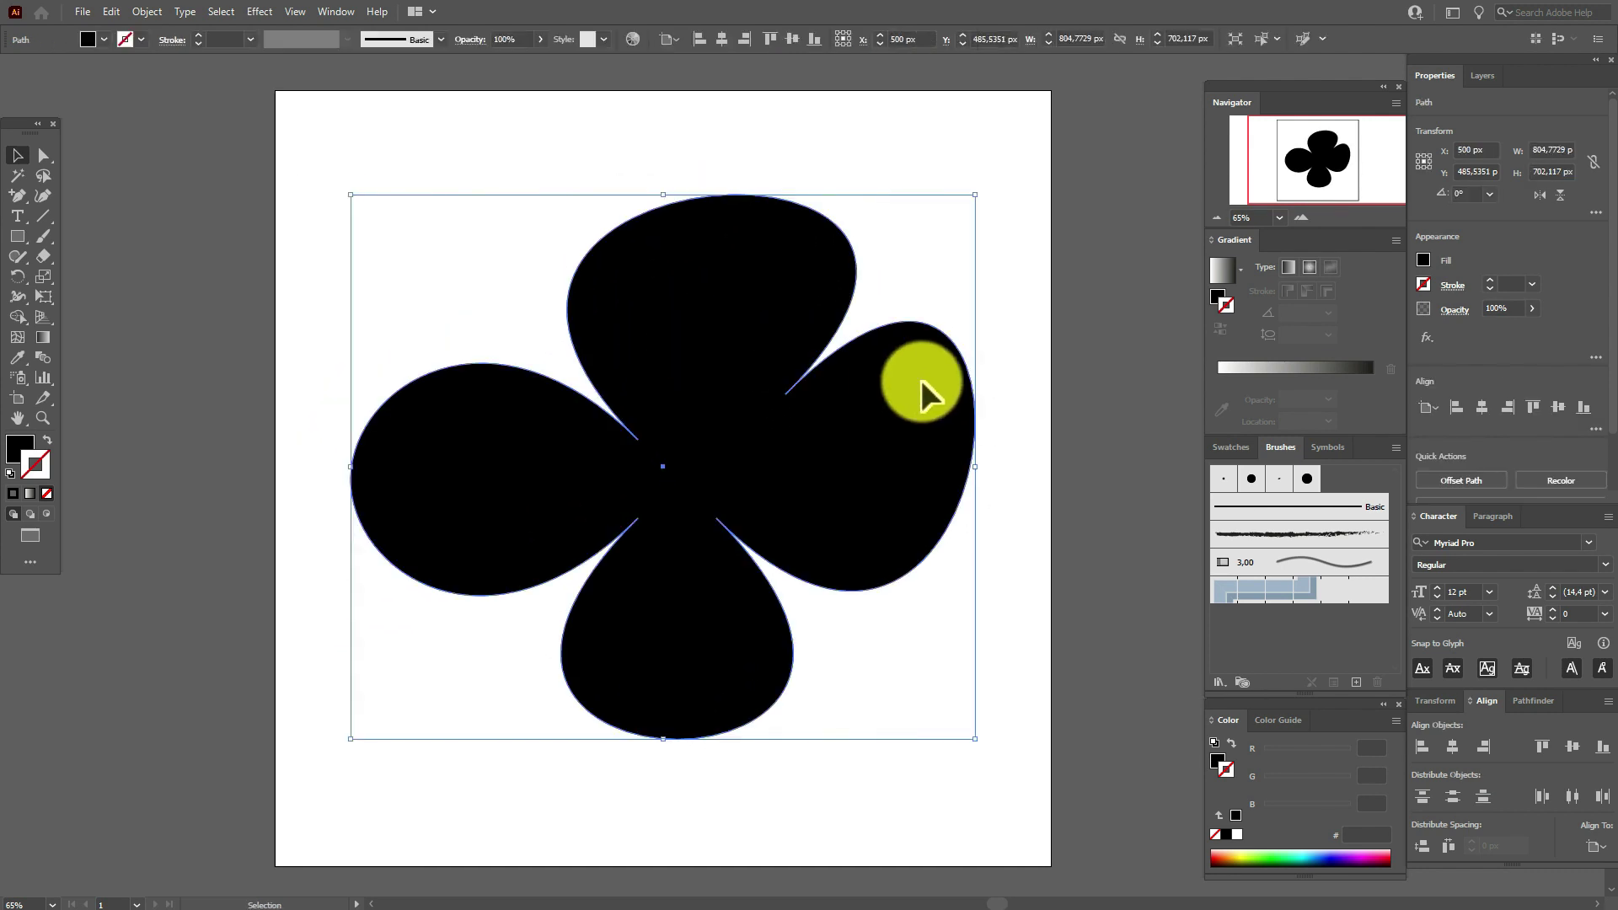
- Delete the clover and choose the green-areca-palm image to place on the empty artboard
{"action": "key", "text": "Delete"}
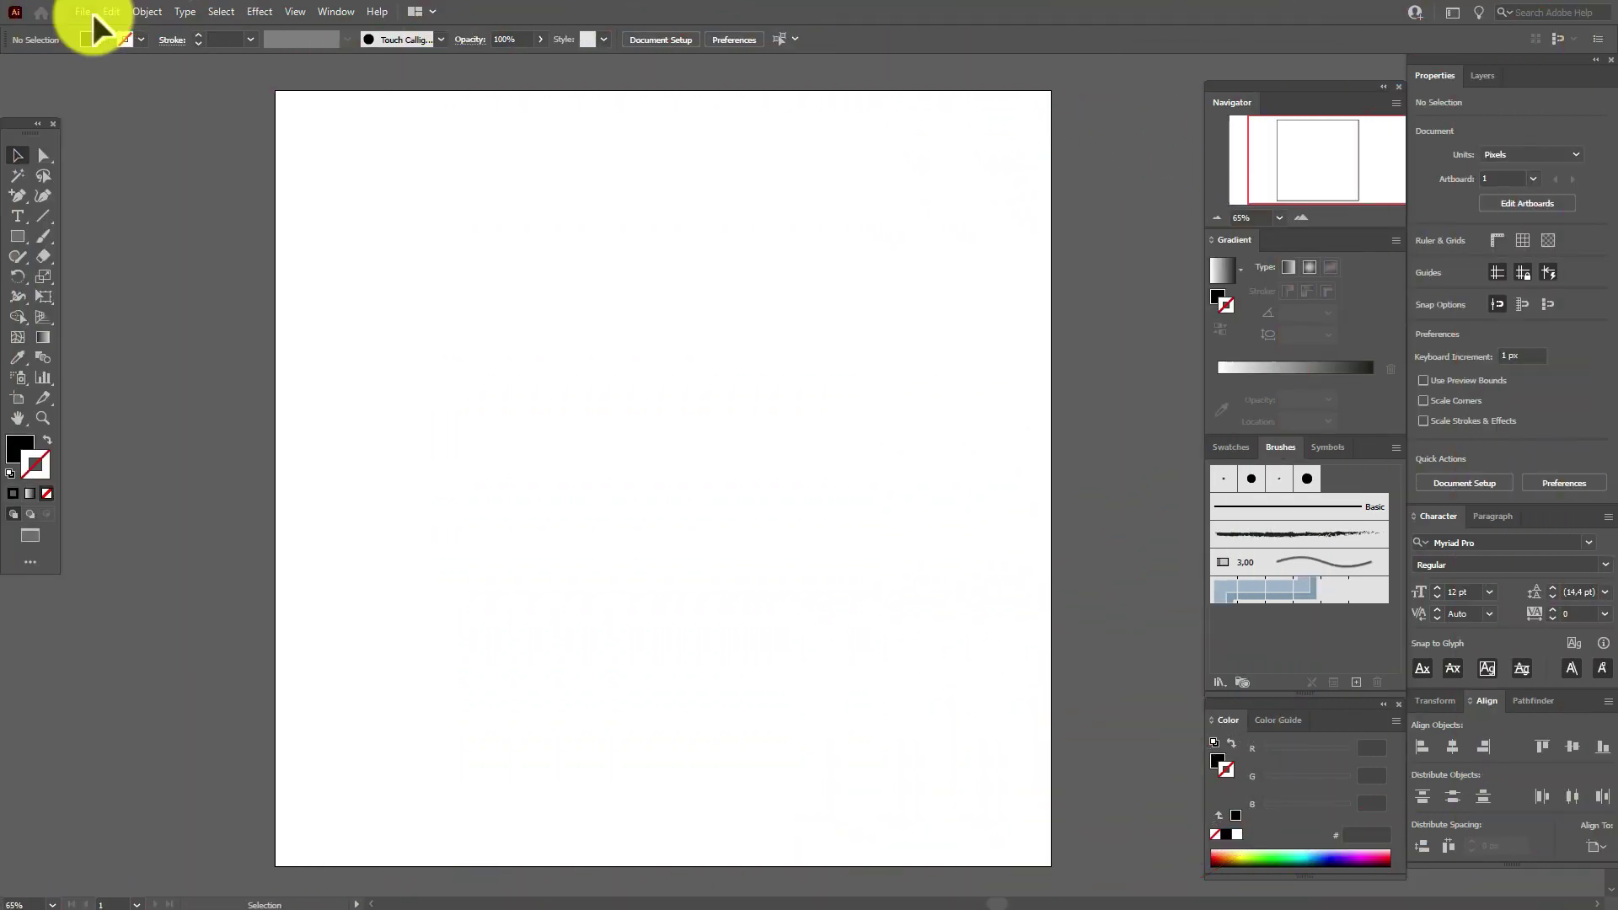
{"action": "left_click", "coordinate": [93, 12]}
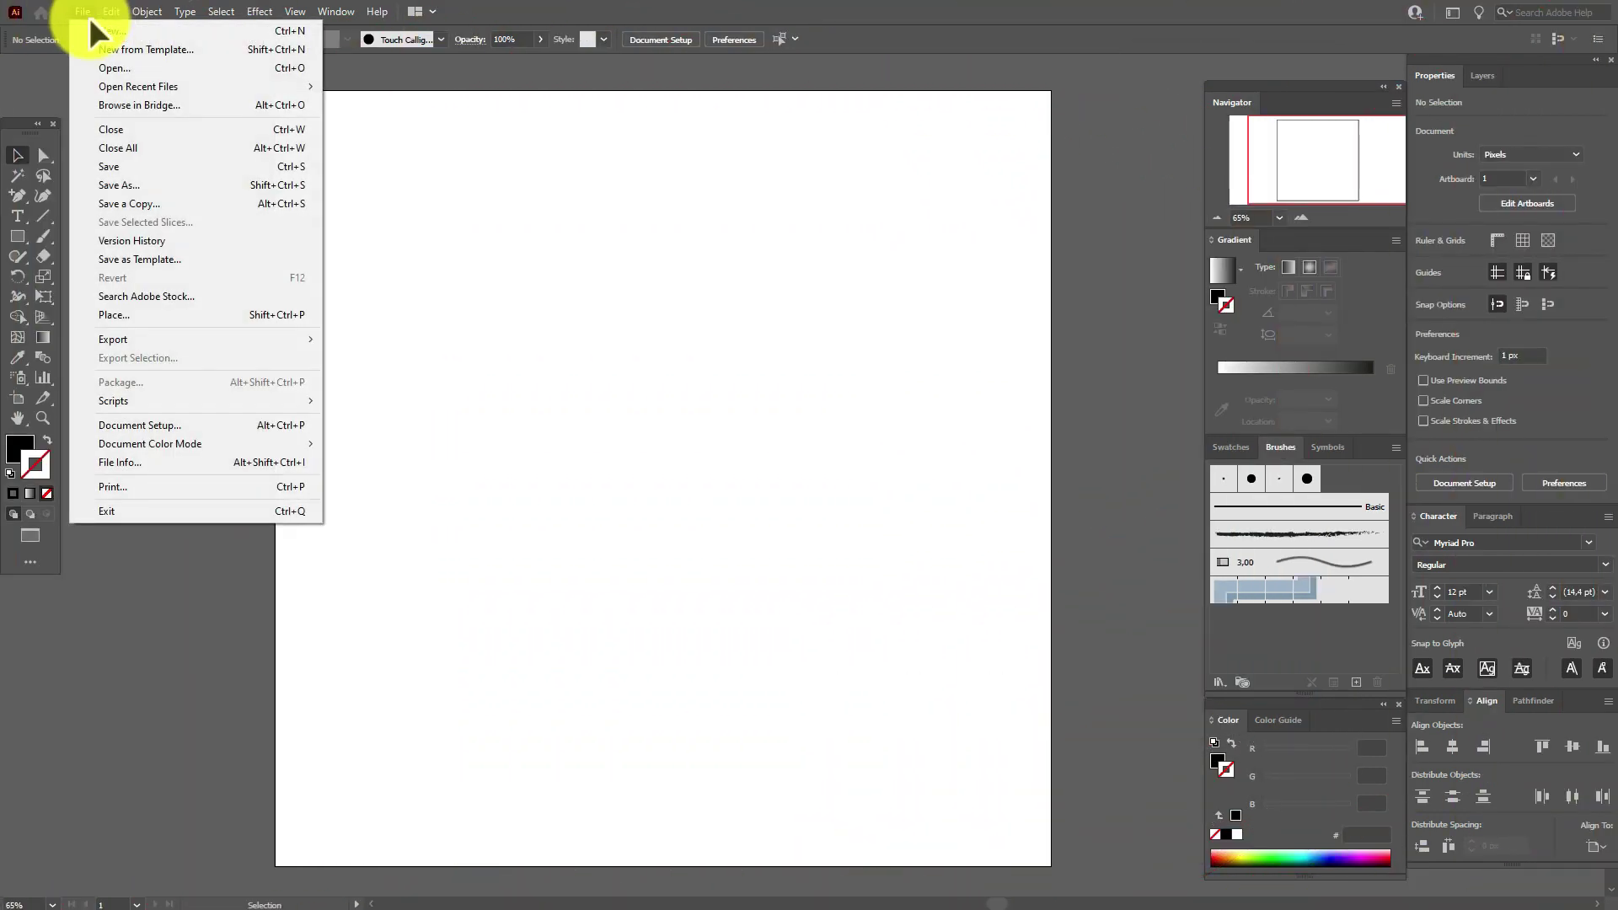
{"action": "left_click", "coordinate": [155, 313]}
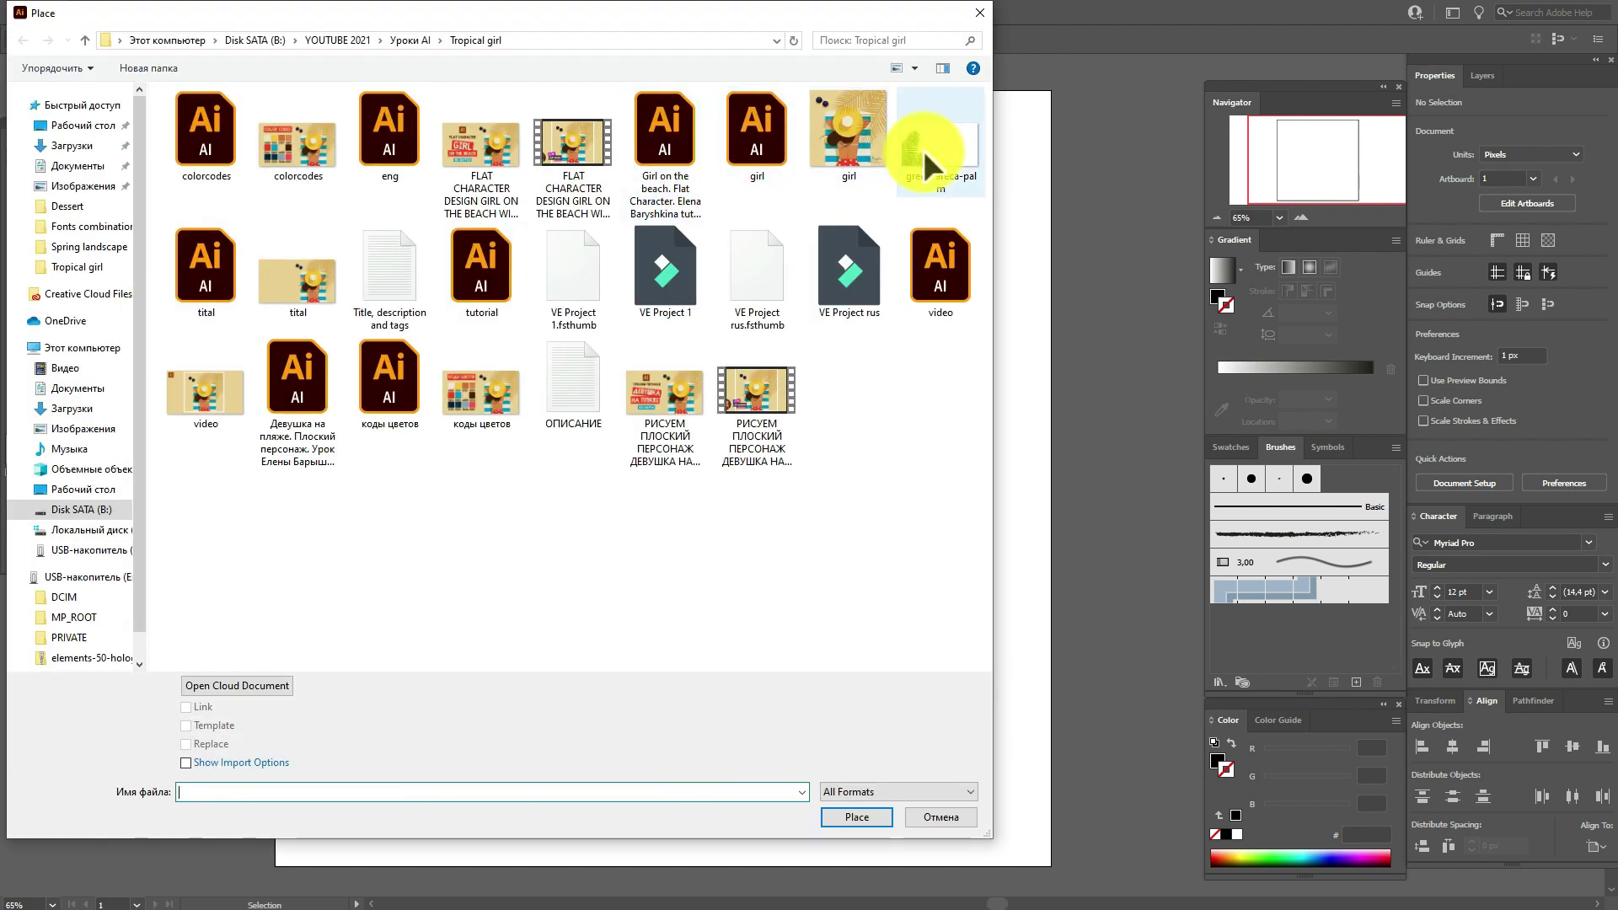
{"action": "left_click", "coordinate": [934, 173]}
{"action": "left_click", "coordinate": [868, 819]}
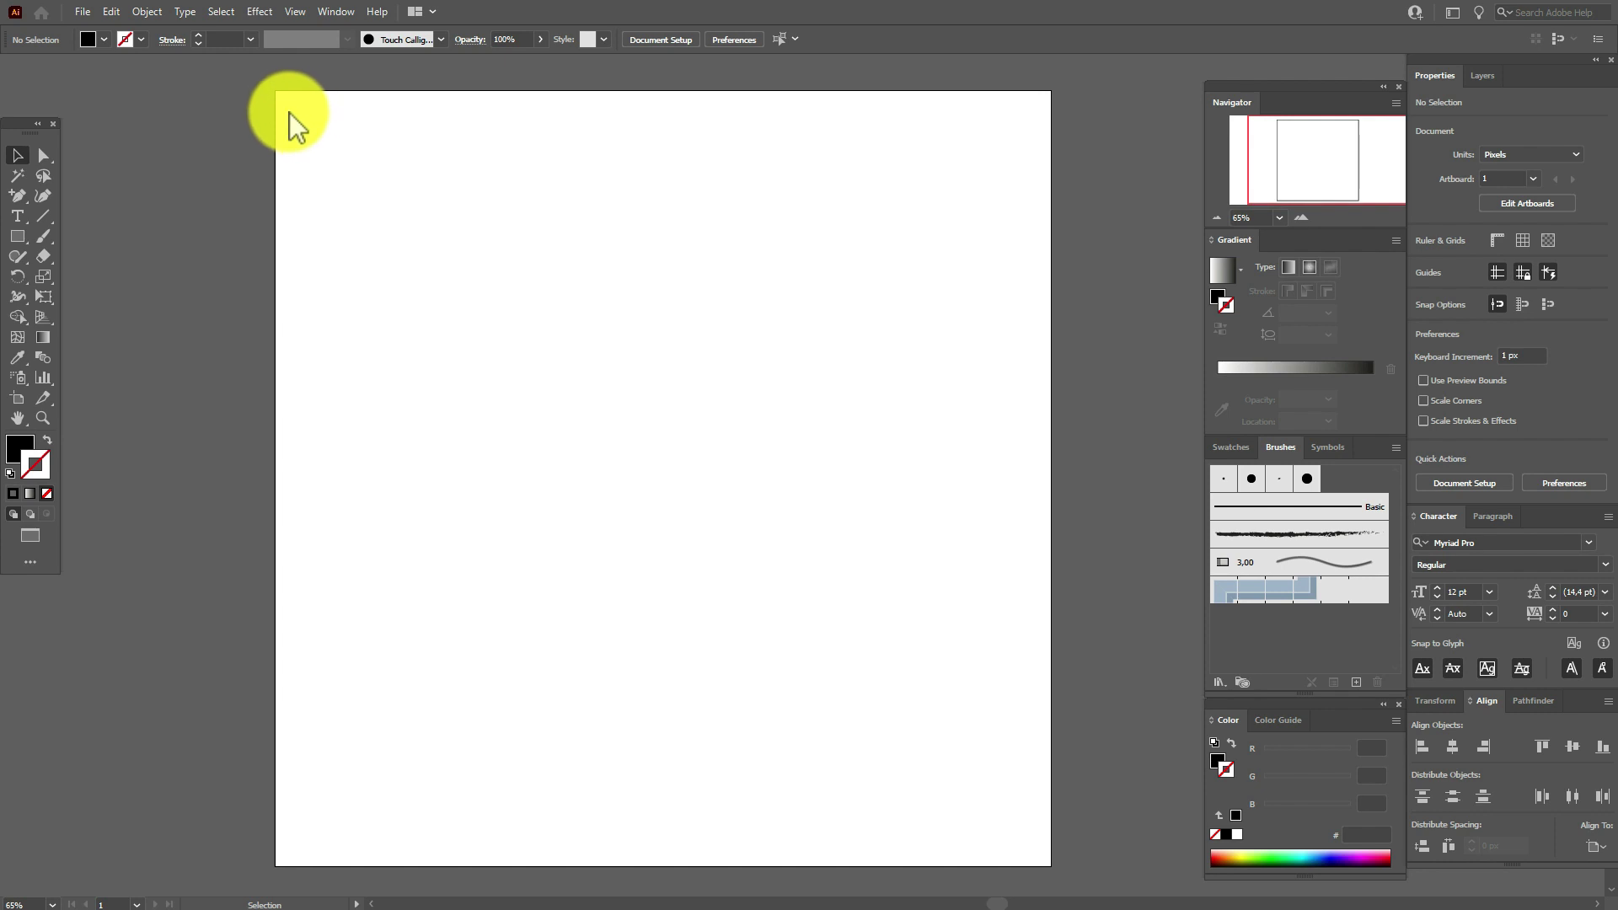
- Place the palm photo across the artboard, Image Trace it, and nudge the silhouette lower-left
{"action": "left_click_drag", "start_coordinate": [288, 112], "coordinate": [996, 728]}
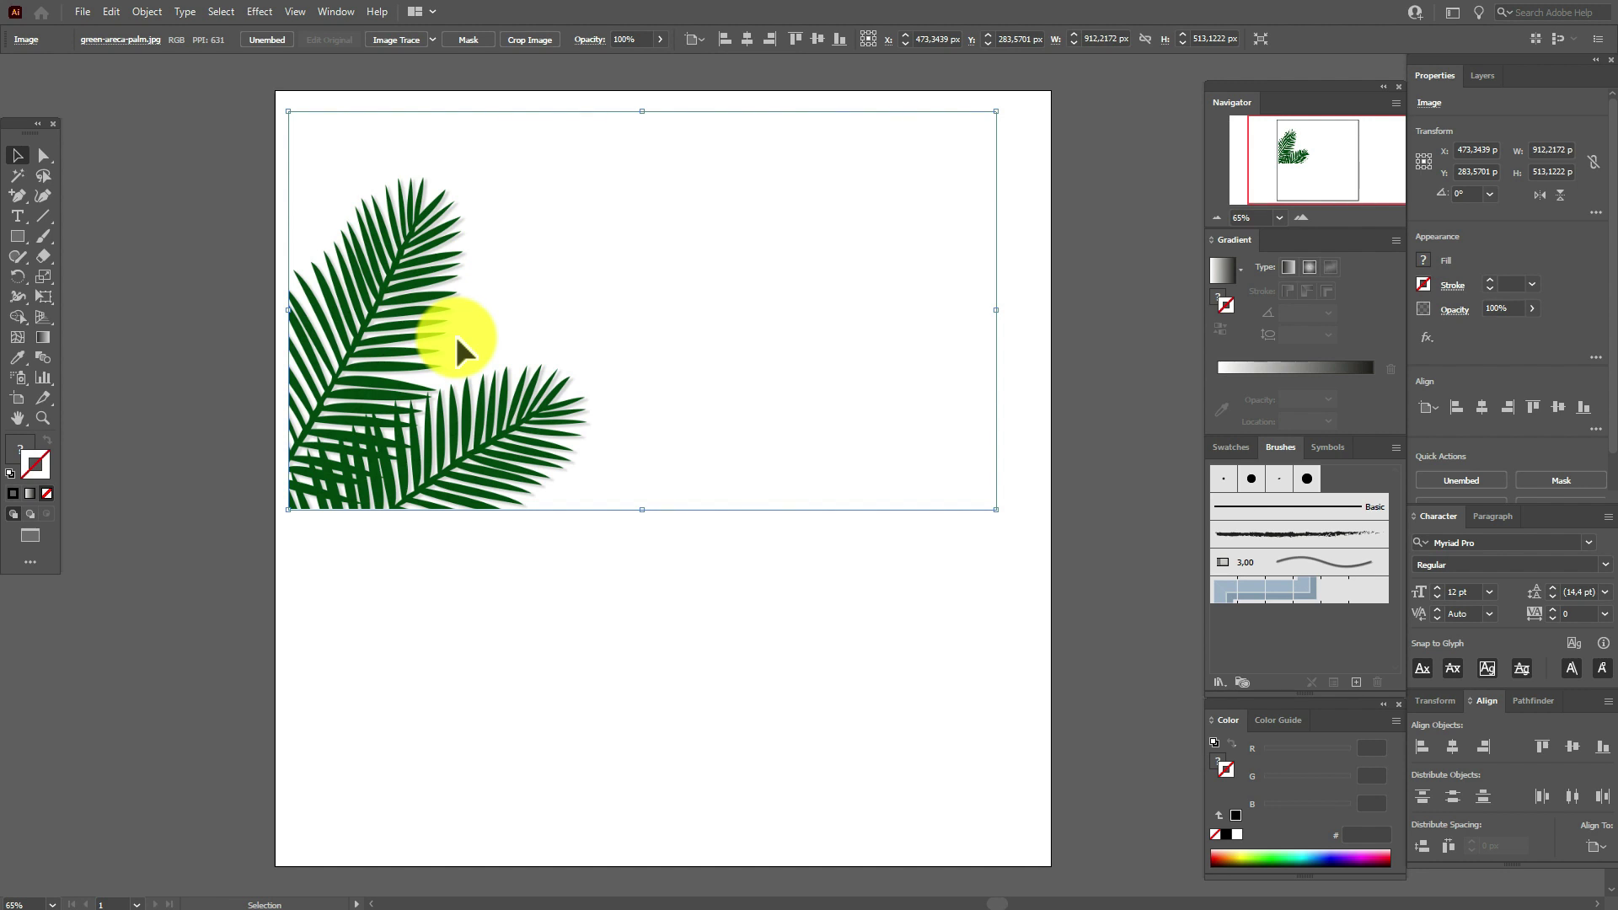
{"action": "left_click", "coordinate": [369, 39]}
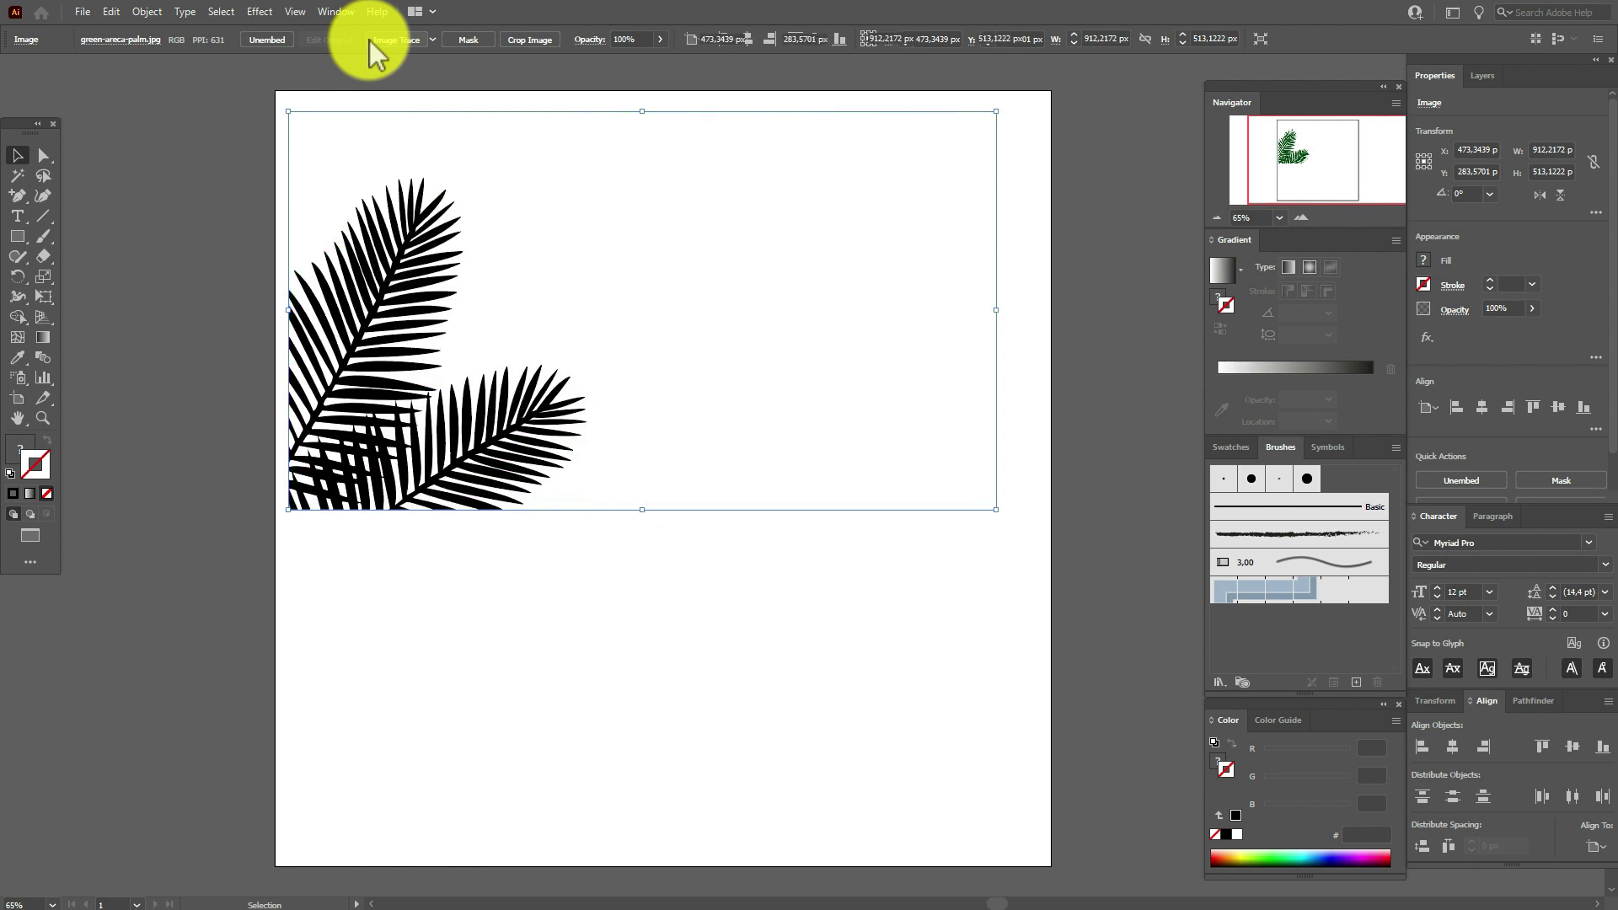
{"action": "mouse_move", "coordinate": [706, 385]}
{"action": "left_mouse_down"}
{"action": "mouse_move", "coordinate": [715, 469]}
{"action": "mouse_move", "coordinate": [672, 422]}
{"action": "mouse_move", "coordinate": [712, 392]}
{"action": "mouse_move", "coordinate": [671, 482]}
{"action": "mouse_move", "coordinate": [666, 436]}
{"action": "left_mouse_up"}
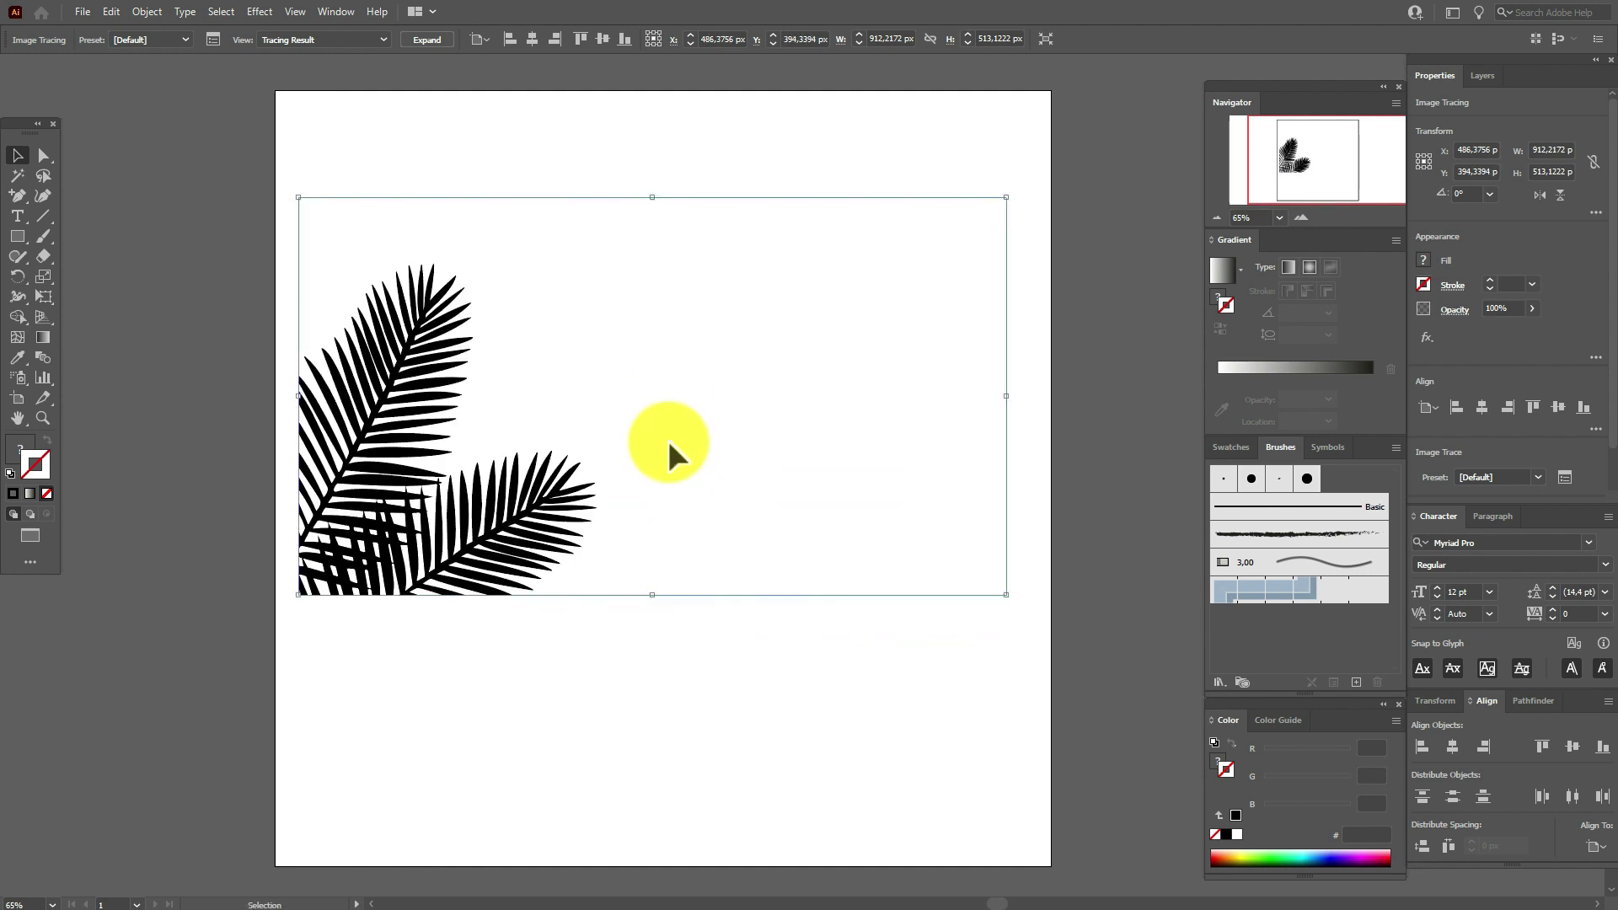
{"action": "right_click", "coordinate": [669, 444]}
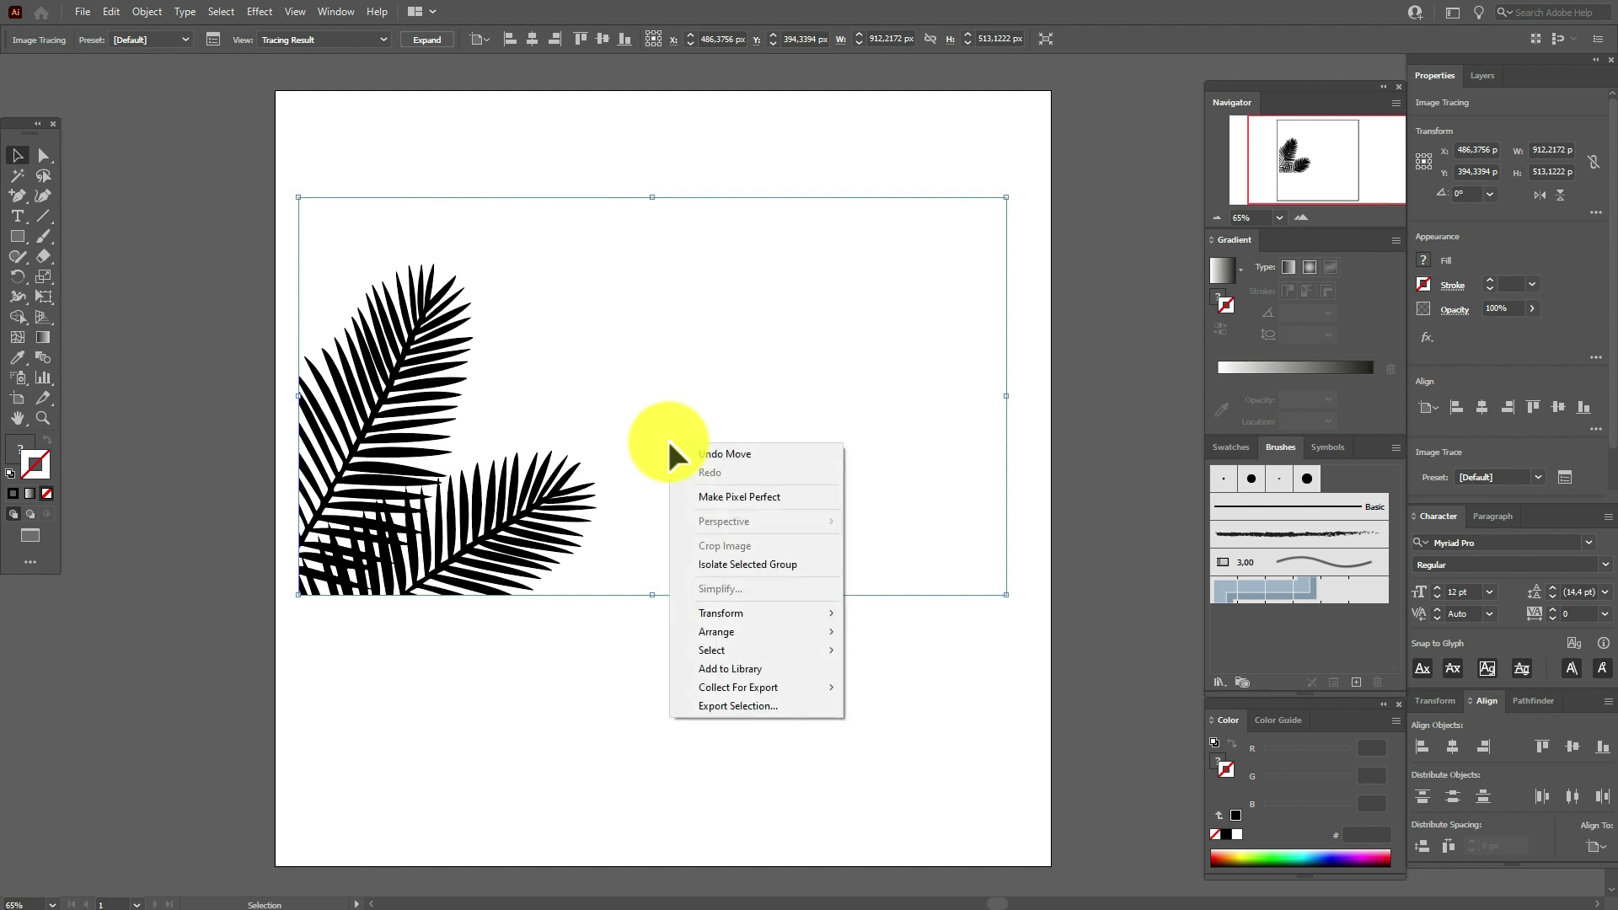
{"action": "left_click", "coordinate": [564, 458]}
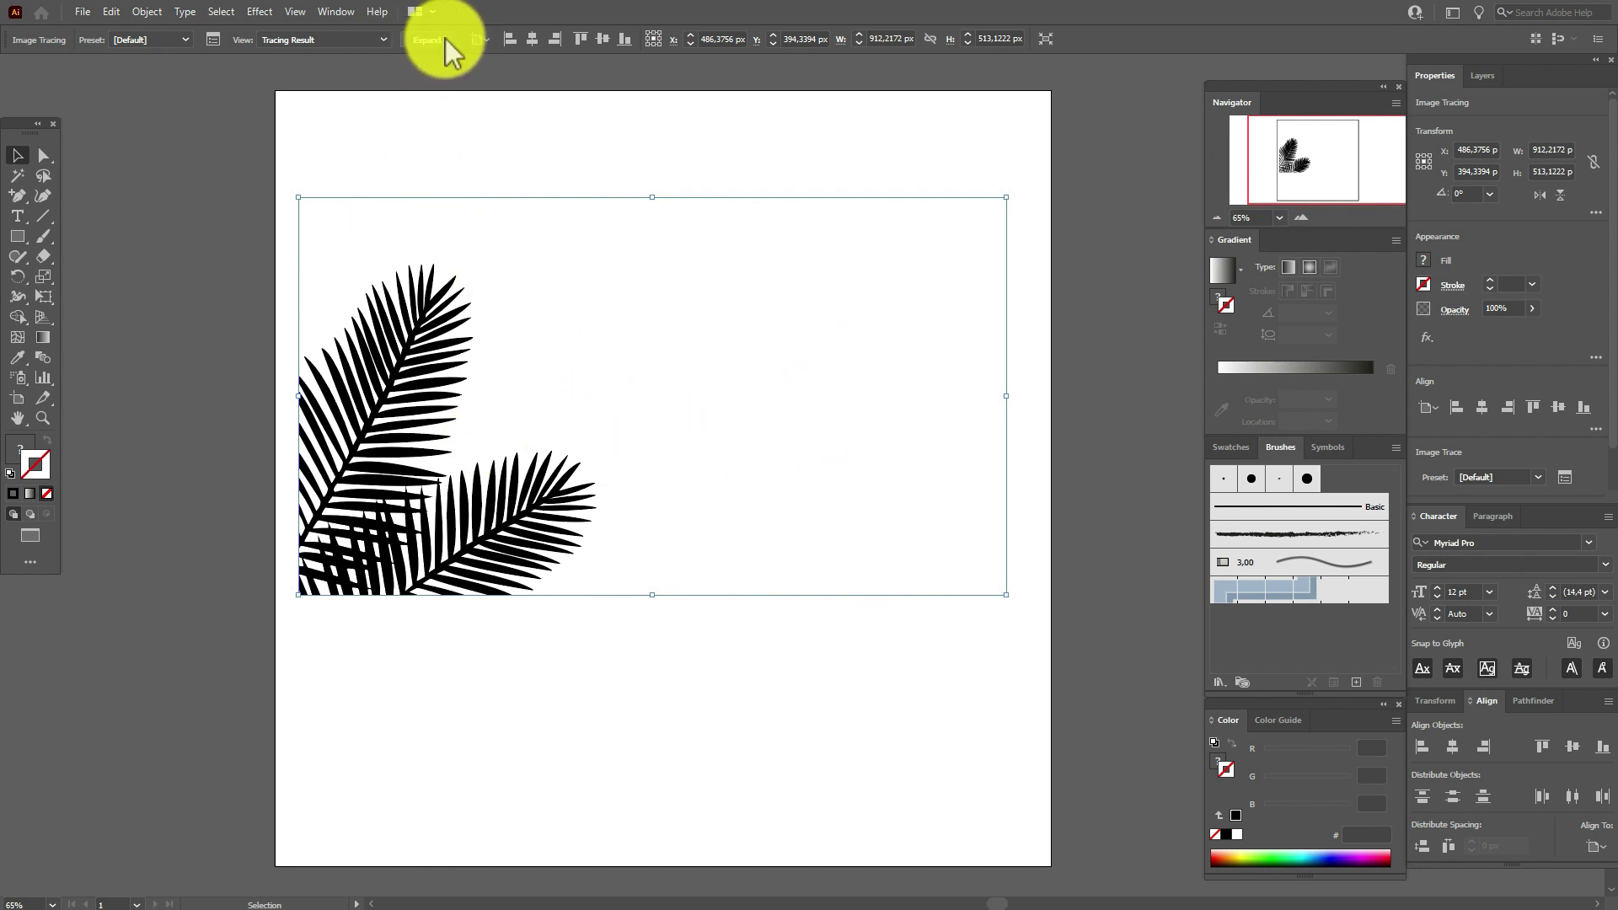
- Expand the palm Image Trace result into vector paths with Object > Expand
{"action": "left_click", "coordinate": [146, 10]}
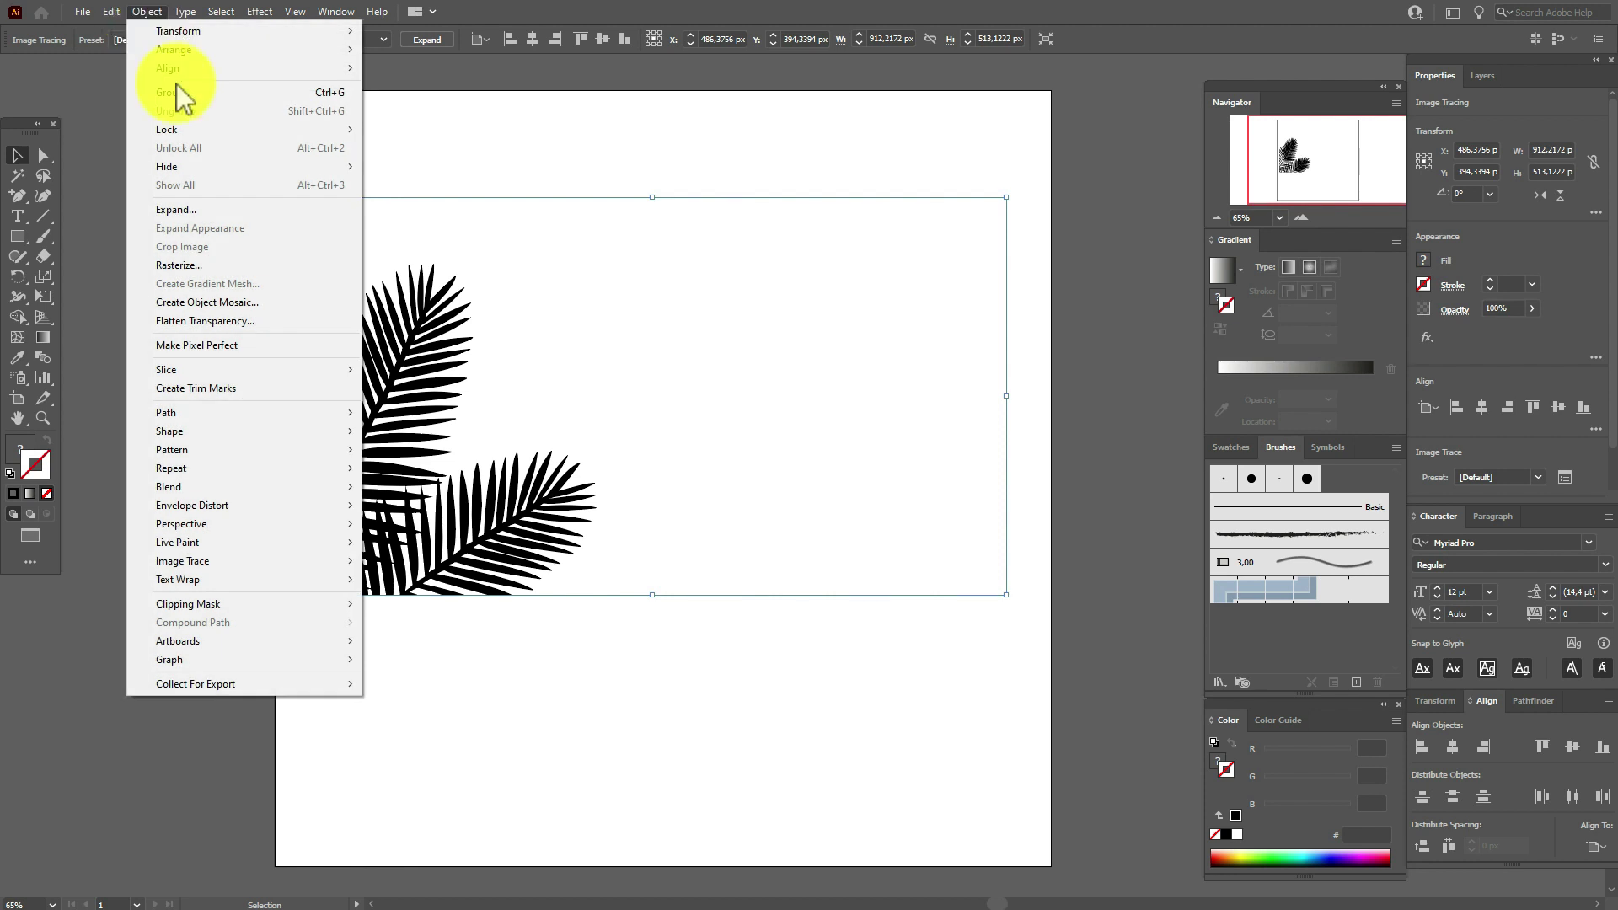
{"action": "left_click", "coordinate": [175, 211]}
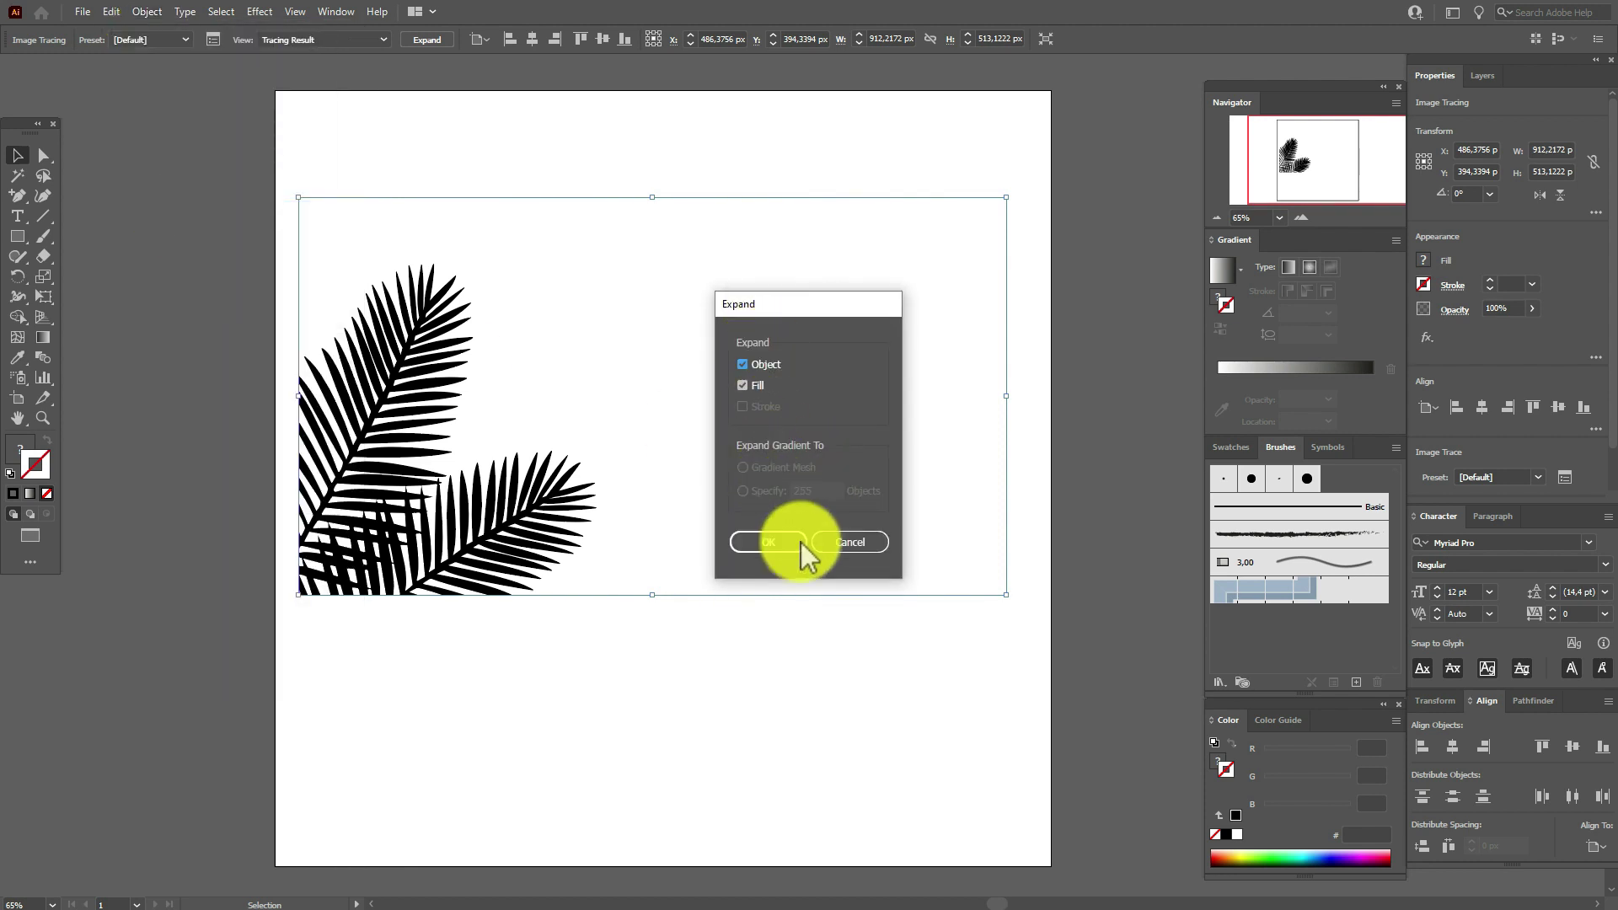
{"action": "left_click", "coordinate": [792, 548]}
- Ungroup the expanded palm paths, then ungroup the palm leaves group again
{"action": "right_click", "coordinate": [792, 457]}
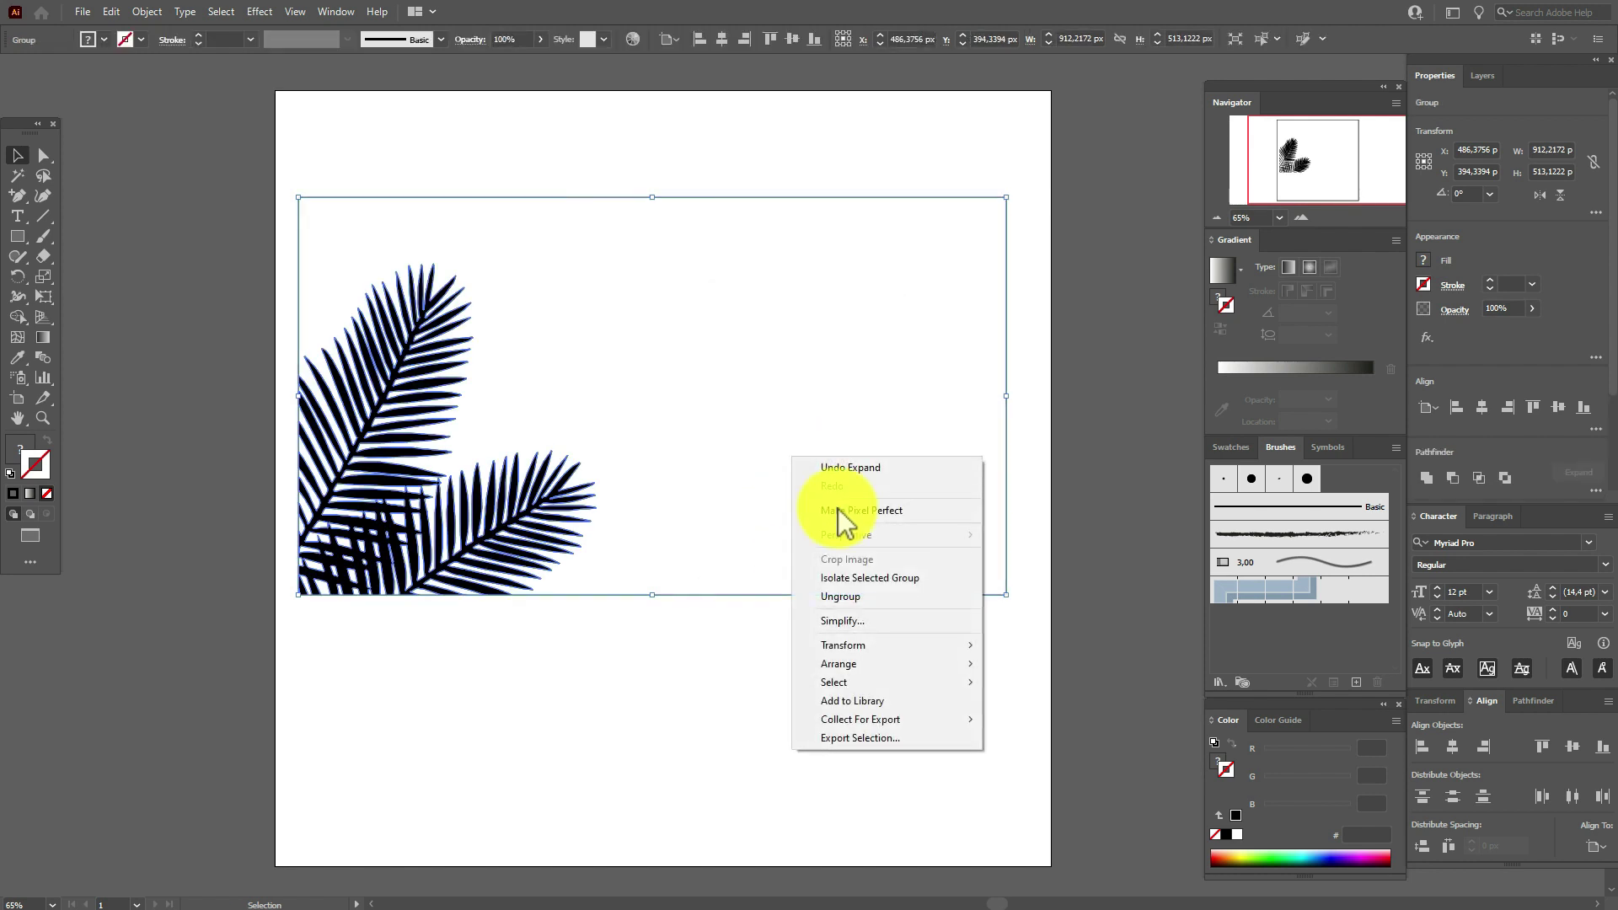
{"action": "left_click", "coordinate": [902, 594]}
{"action": "left_click", "coordinate": [519, 641]}
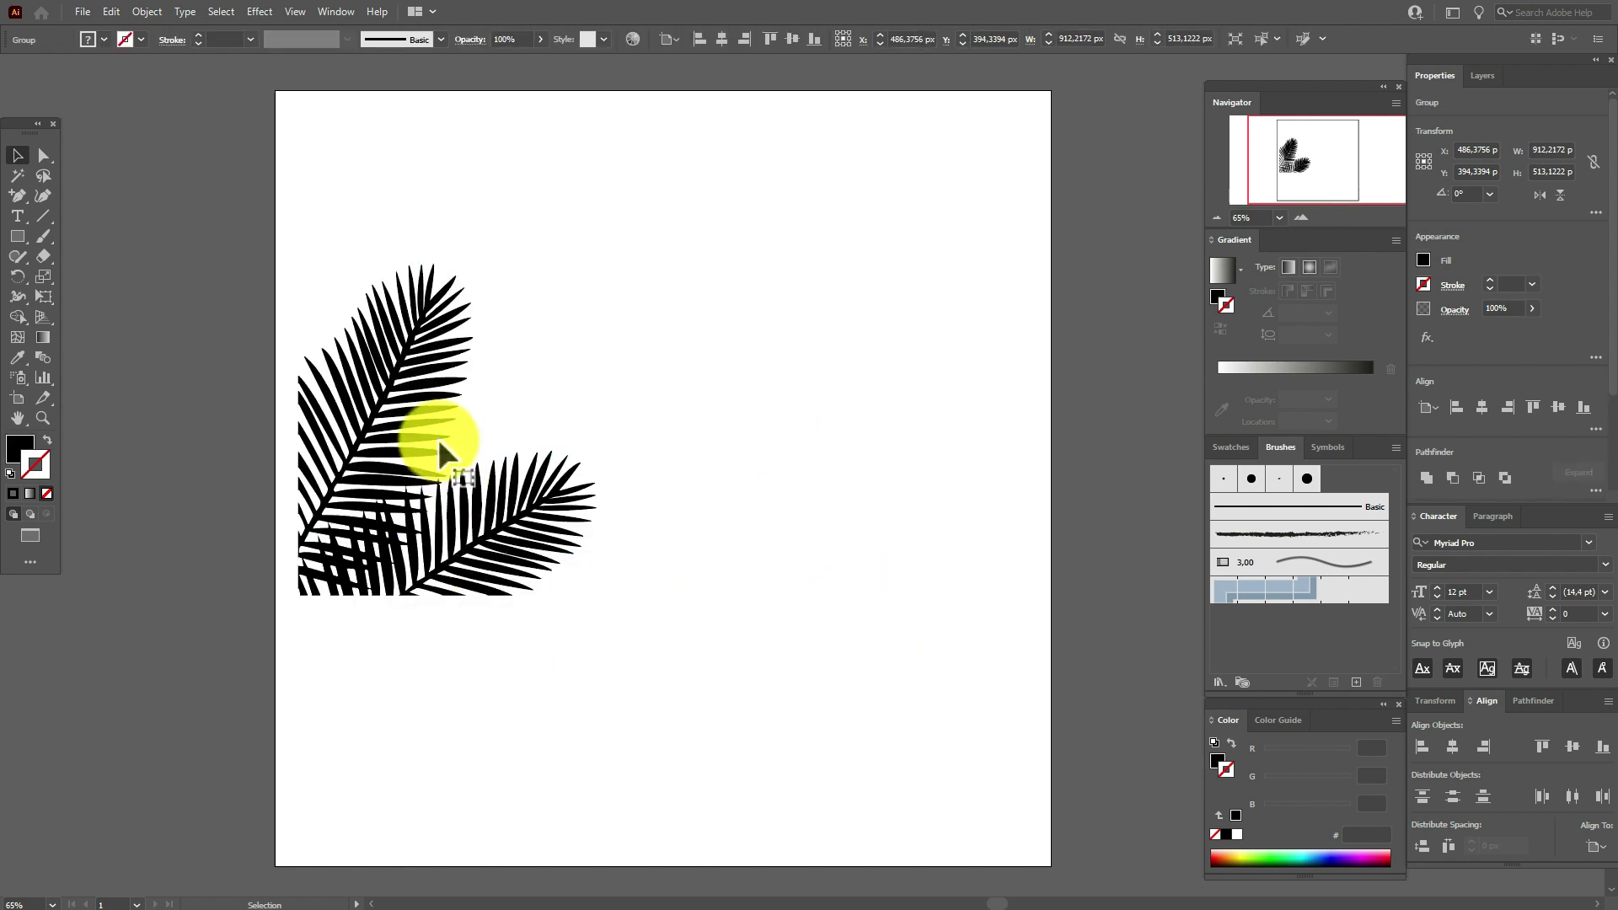
{"action": "left_click", "coordinate": [432, 408]}
{"action": "right_click", "coordinate": [431, 407]}
{"action": "left_click", "coordinate": [493, 519]}
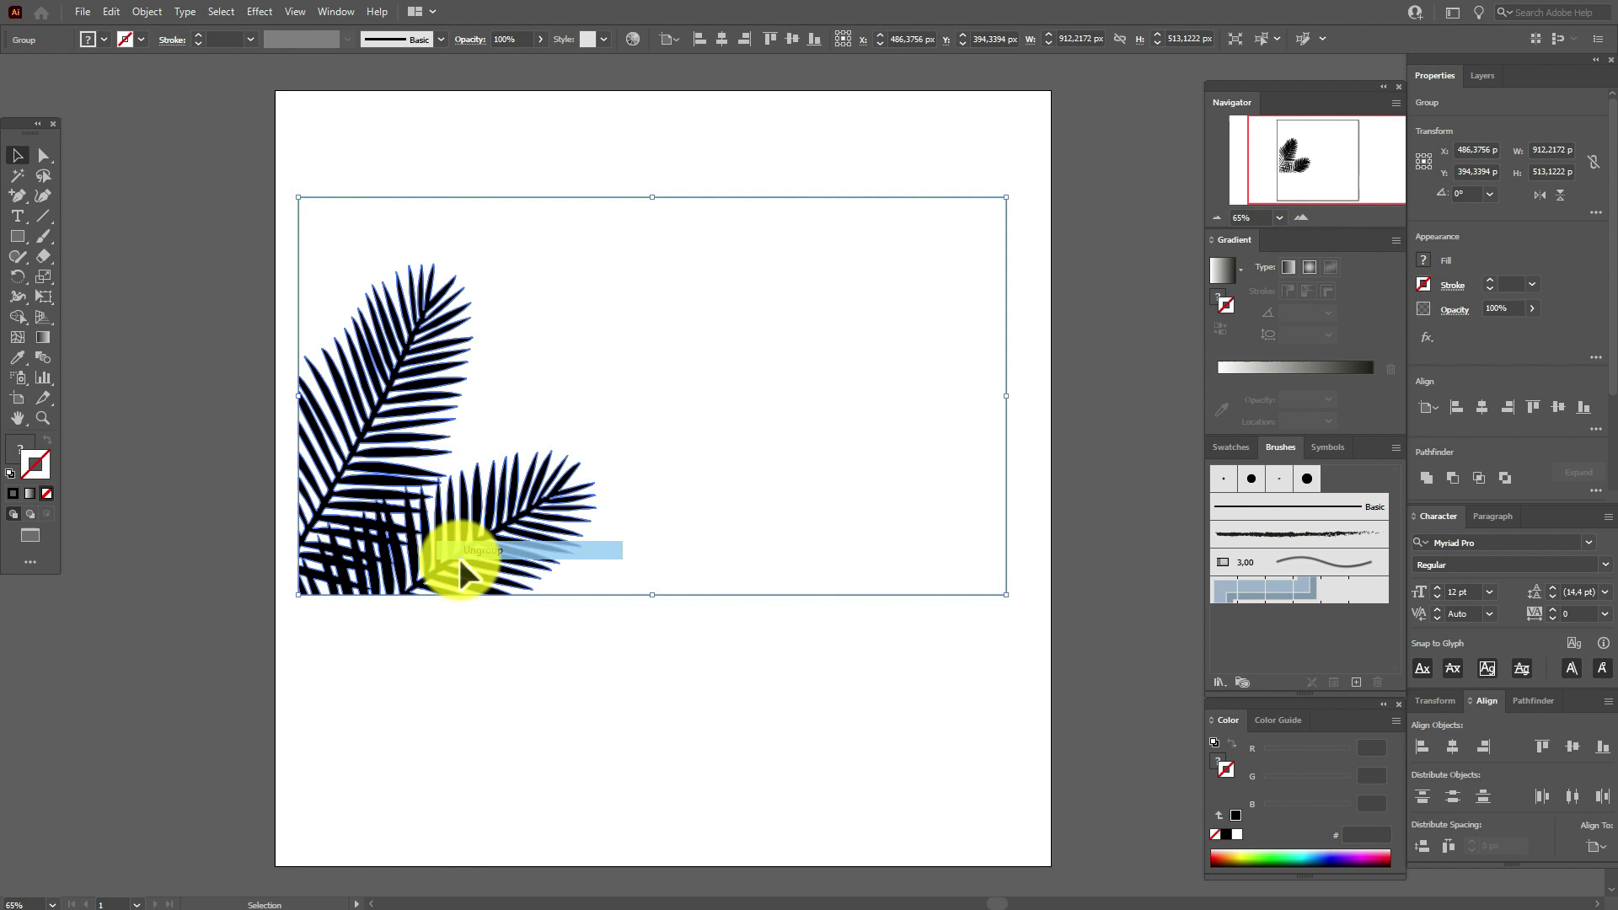
- Move the black leaves aside and delete the hidden white leaves shape
{"action": "left_click_drag", "start_coordinate": [413, 408], "coordinate": [175, 395]}
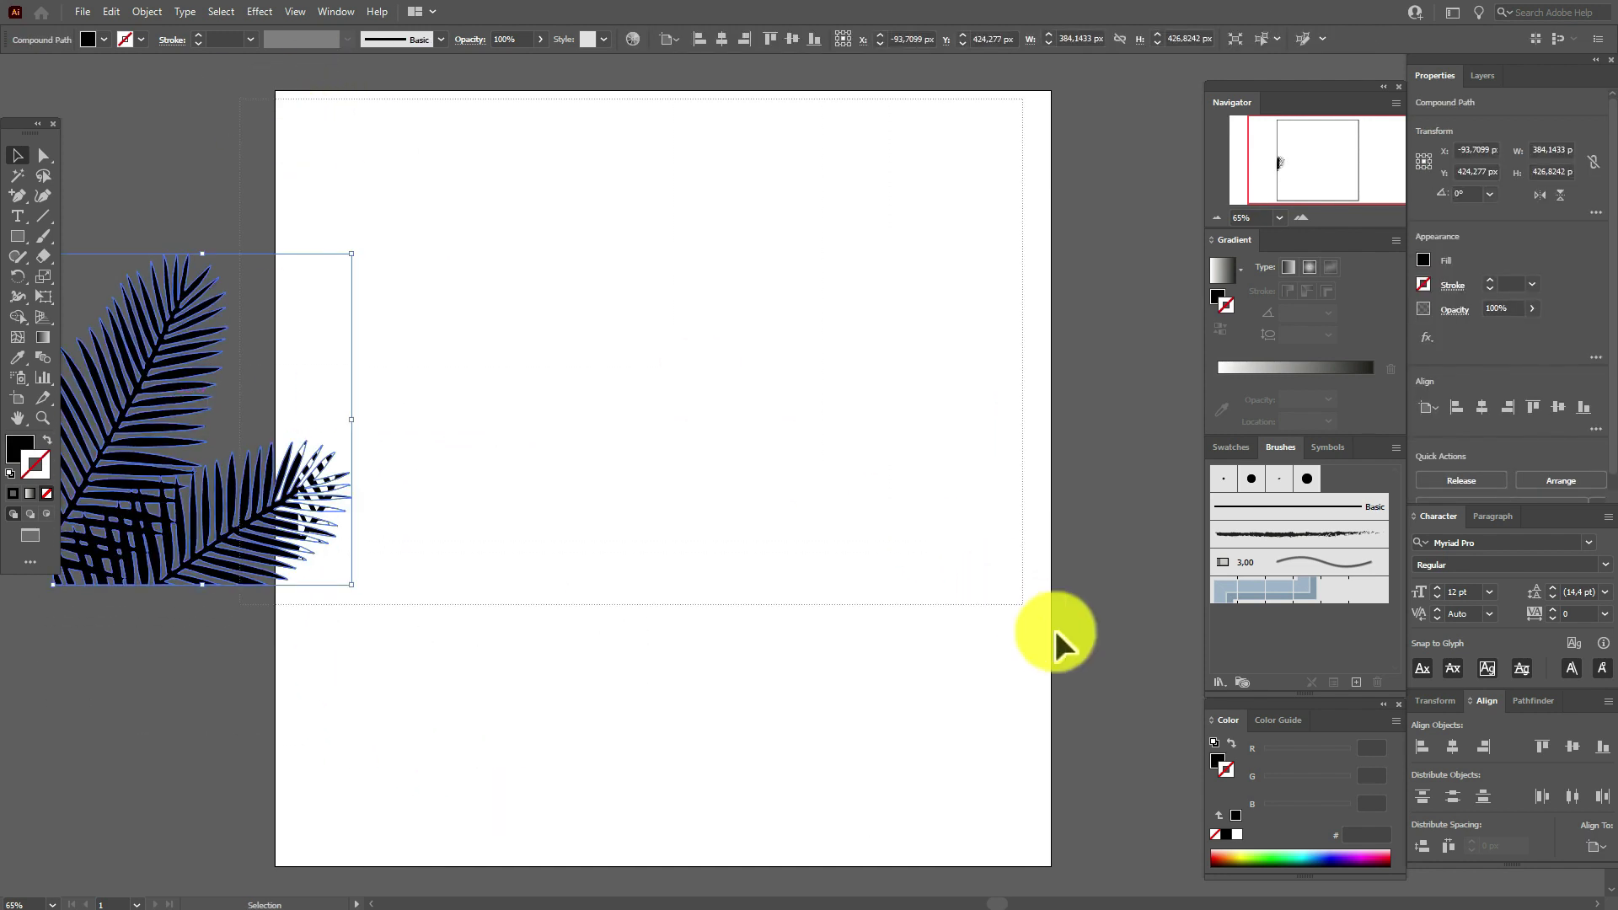
{"action": "left_click", "coordinate": [1077, 655], "text": "shift"}
{"action": "left_click", "coordinate": [219, 507], "text": "shift"}
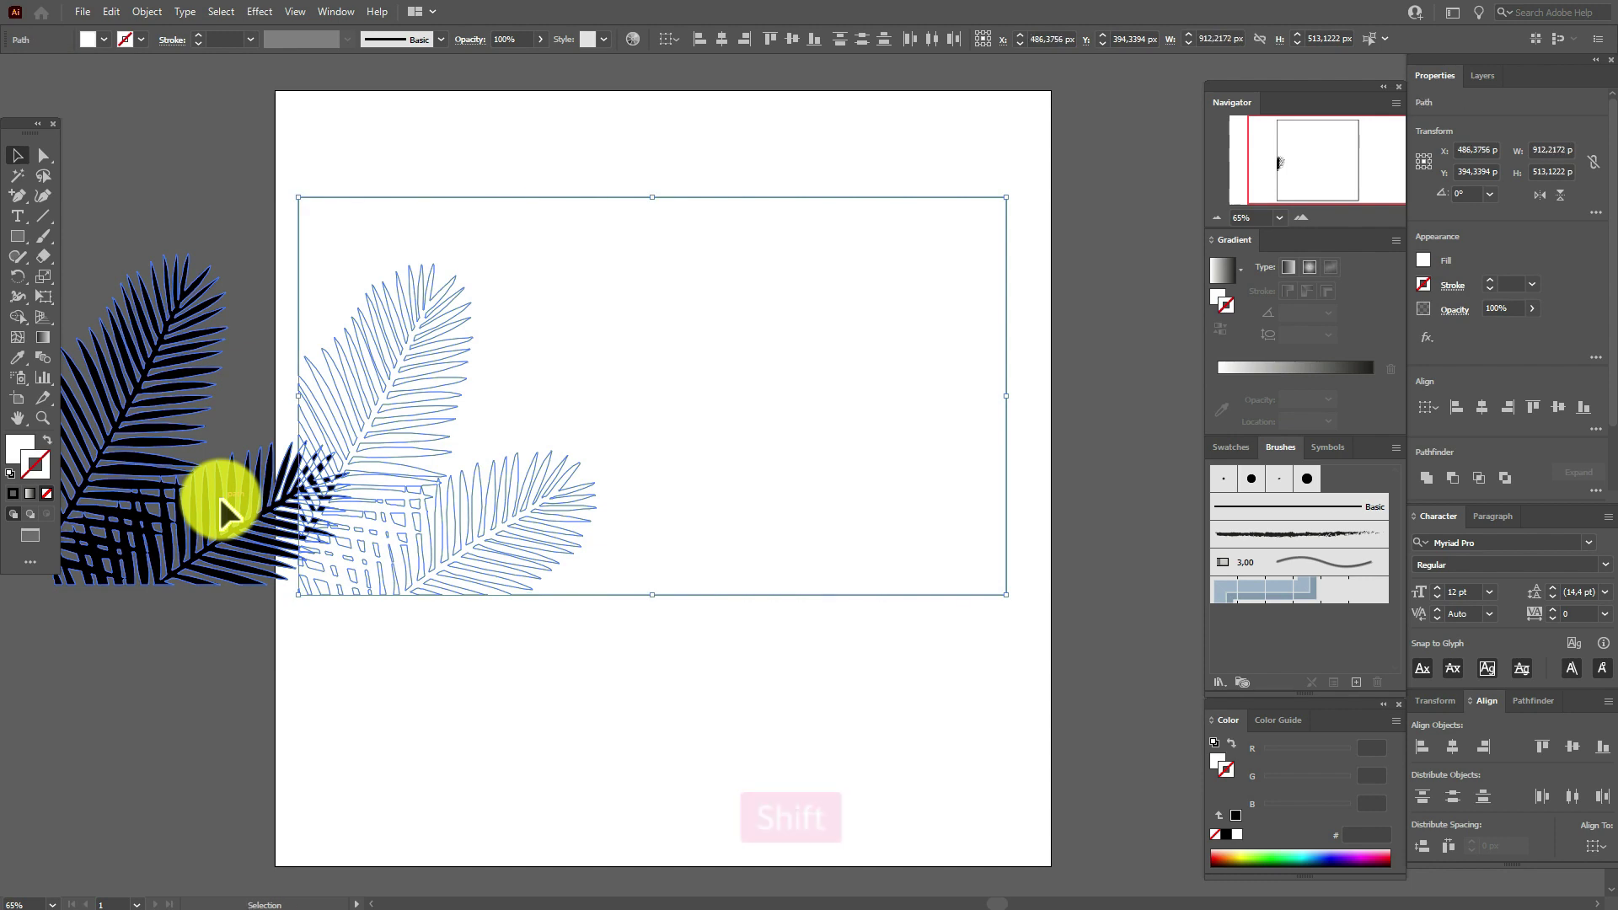
{"action": "key", "text": "Delete"}
- Move the black palm leaves back and enlarge them to about 708.9 × 787.7 px
{"action": "left_click_drag", "start_coordinate": [220, 497], "coordinate": [588, 410]}
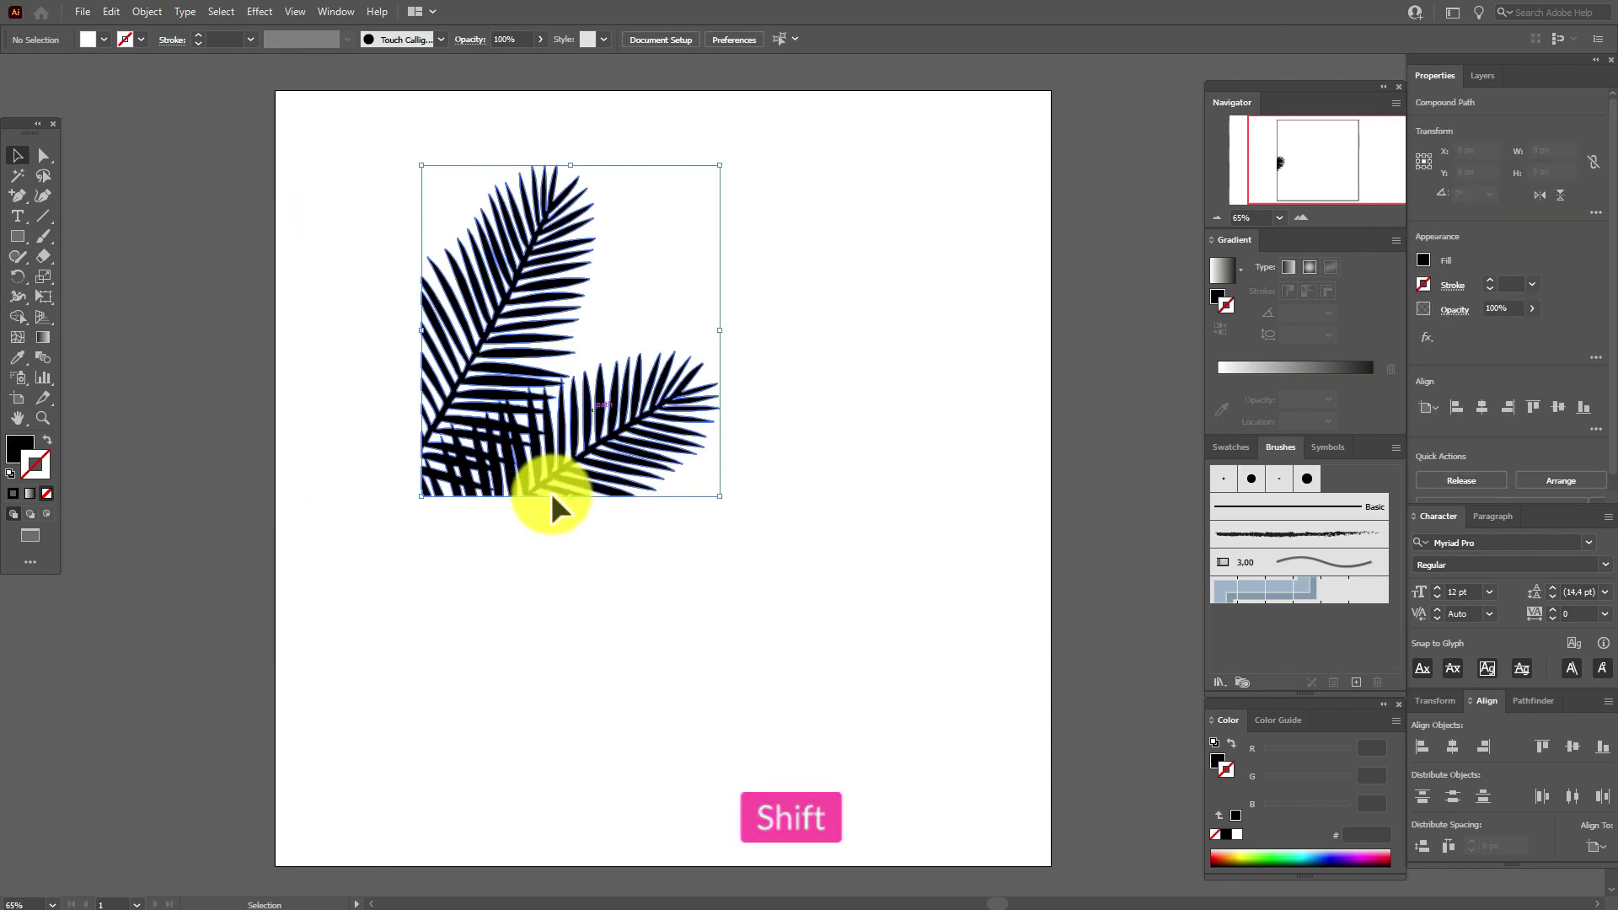
{"action": "left_click_drag", "start_coordinate": [571, 496], "coordinate": [747, 503]}
{"action": "left_click_drag", "start_coordinate": [930, 439], "coordinate": [954, 499]}
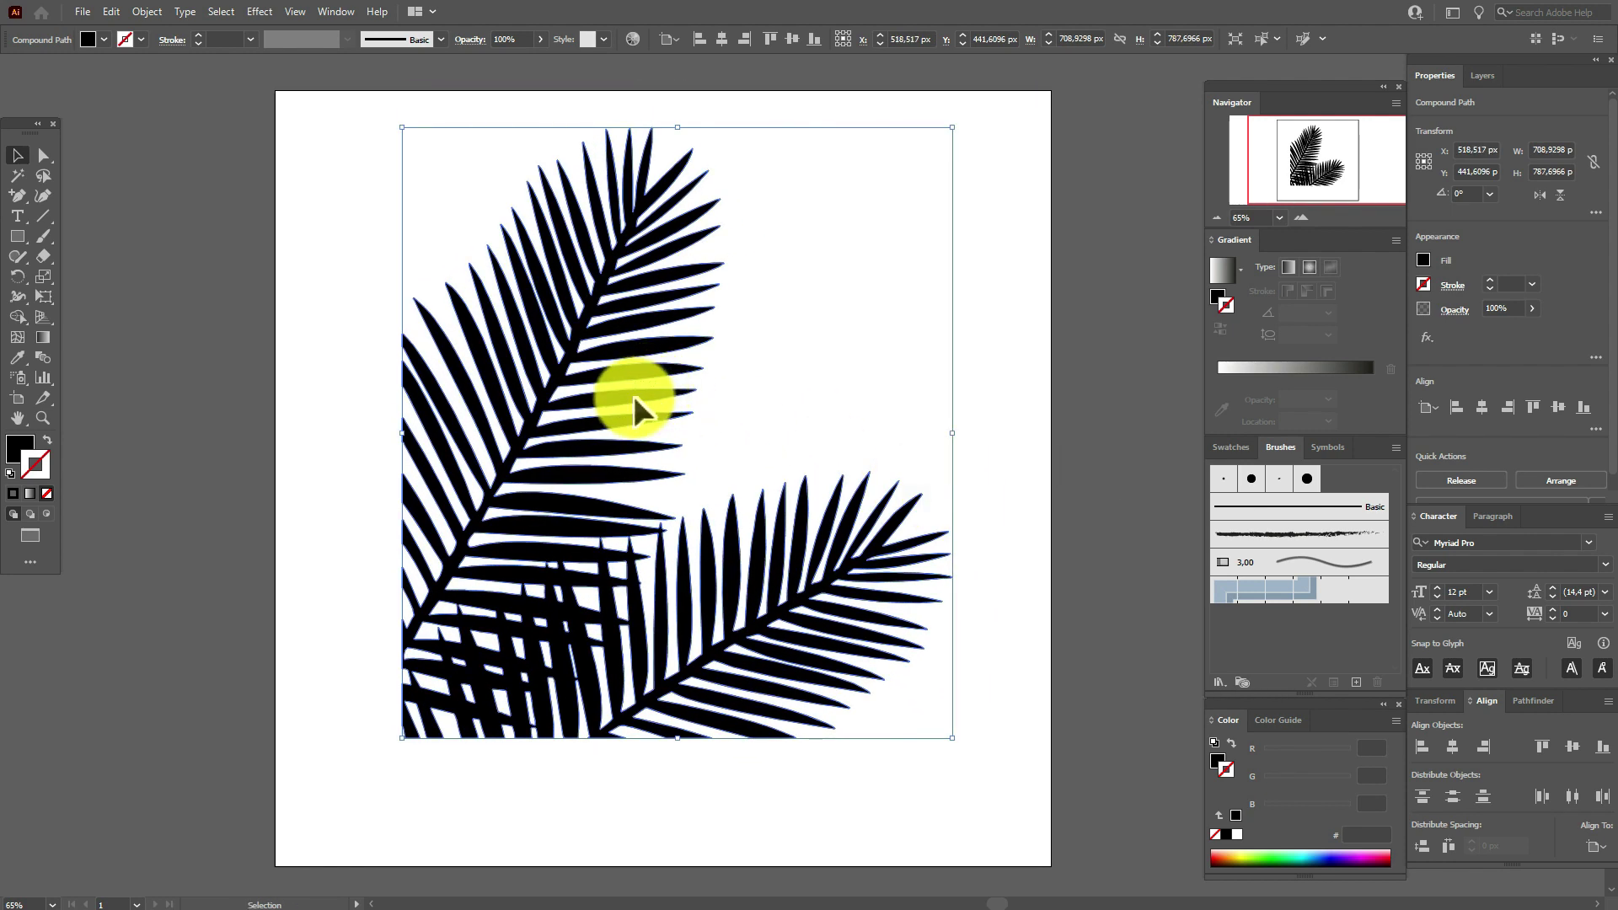
{"action": "mouse_move", "coordinate": [634, 397]}
{"action": "left_mouse_down"}
{"action": "mouse_move", "coordinate": [621, 381]}
{"action": "mouse_move", "coordinate": [610, 392]}
{"action": "left_mouse_up"}
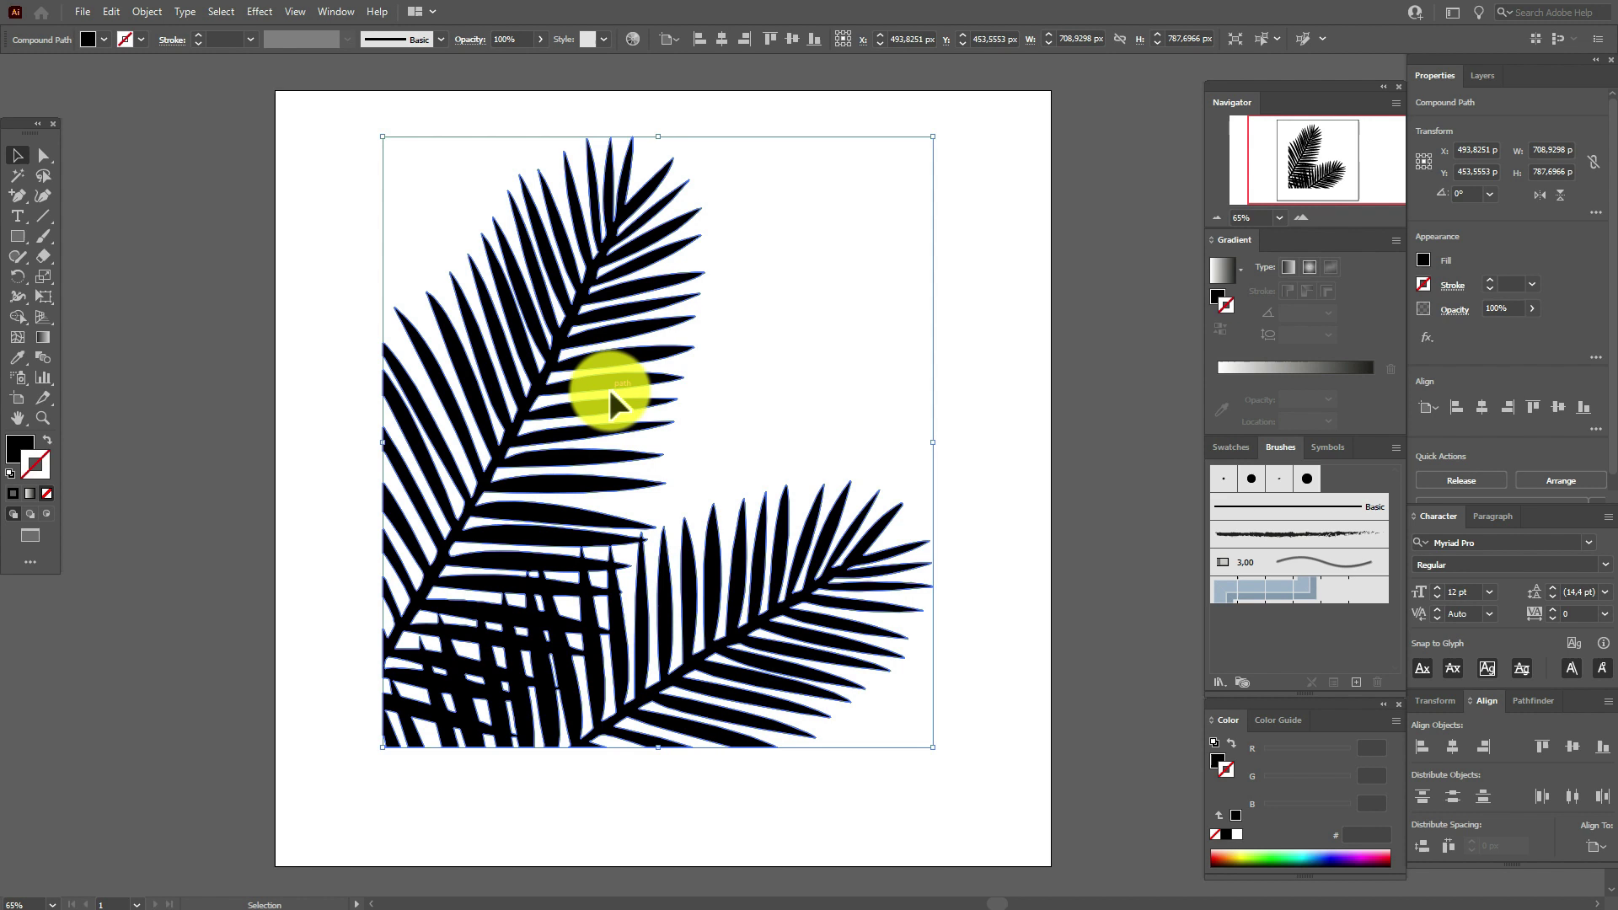